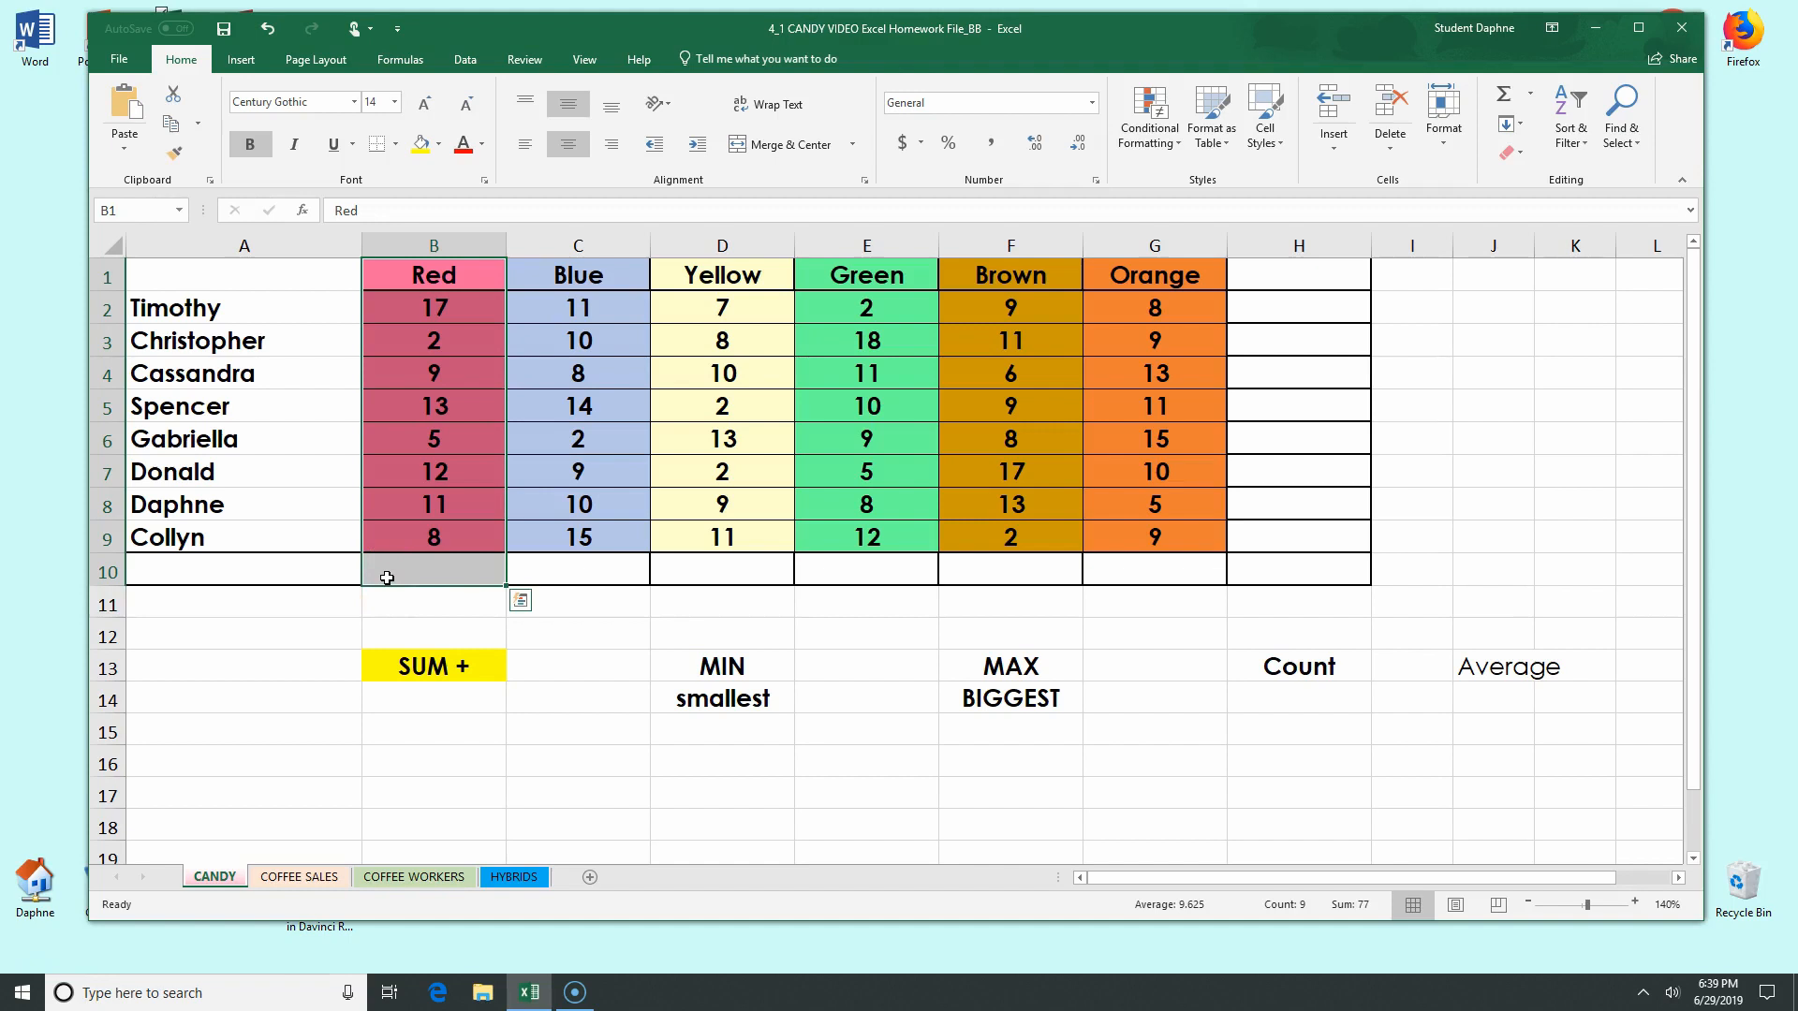
Fill cell B10, below the Red column, with a light orange colour.
click(428, 567)
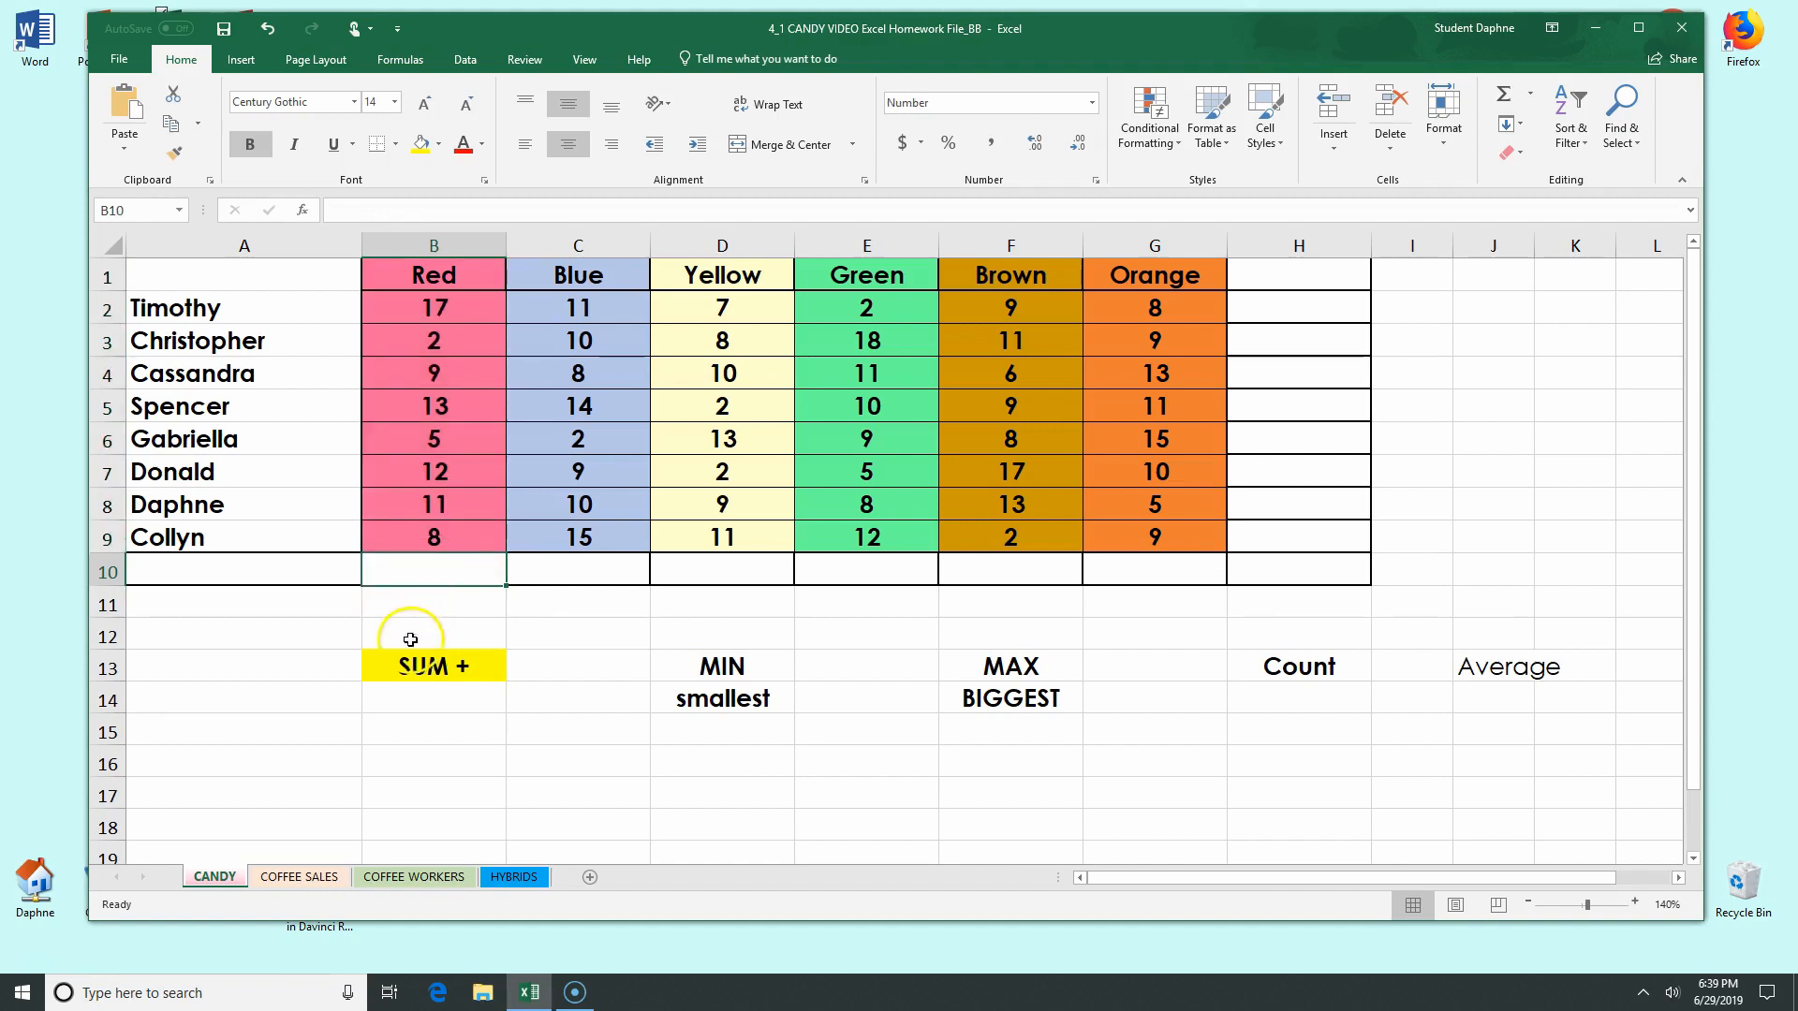
drag(417, 662, 1592, 728)
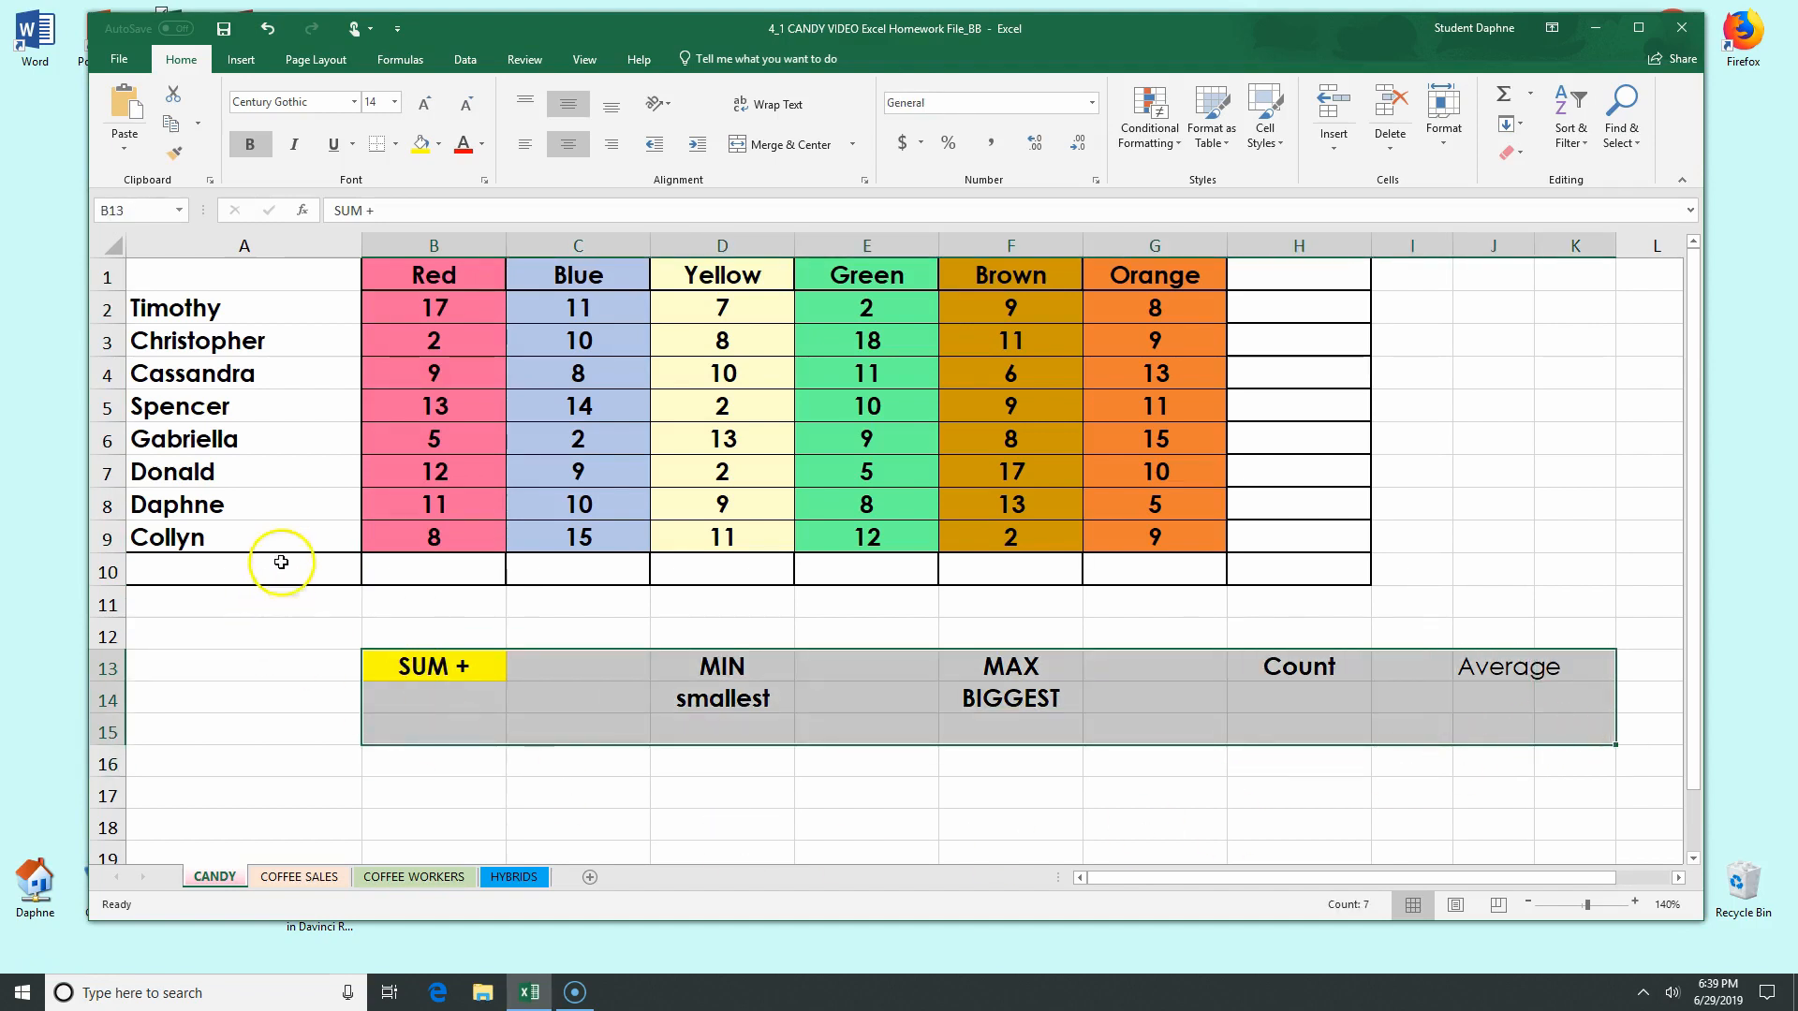
click(424, 567)
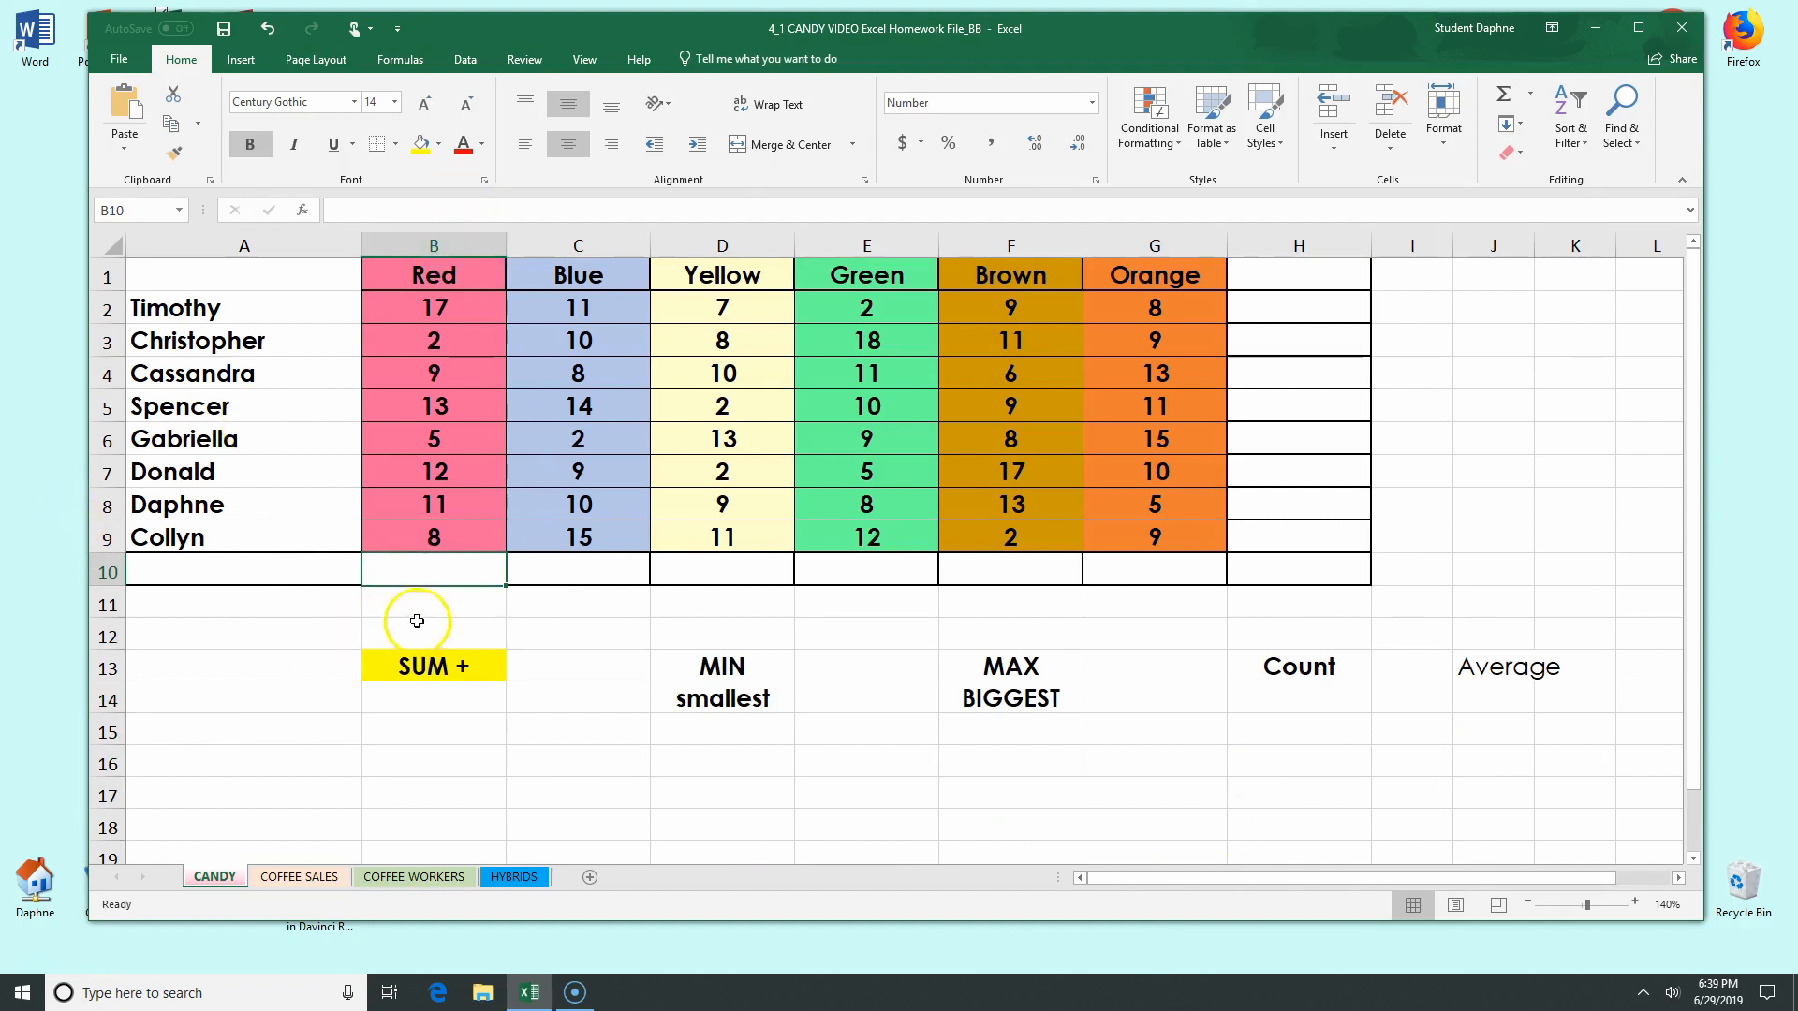
click(440, 145)
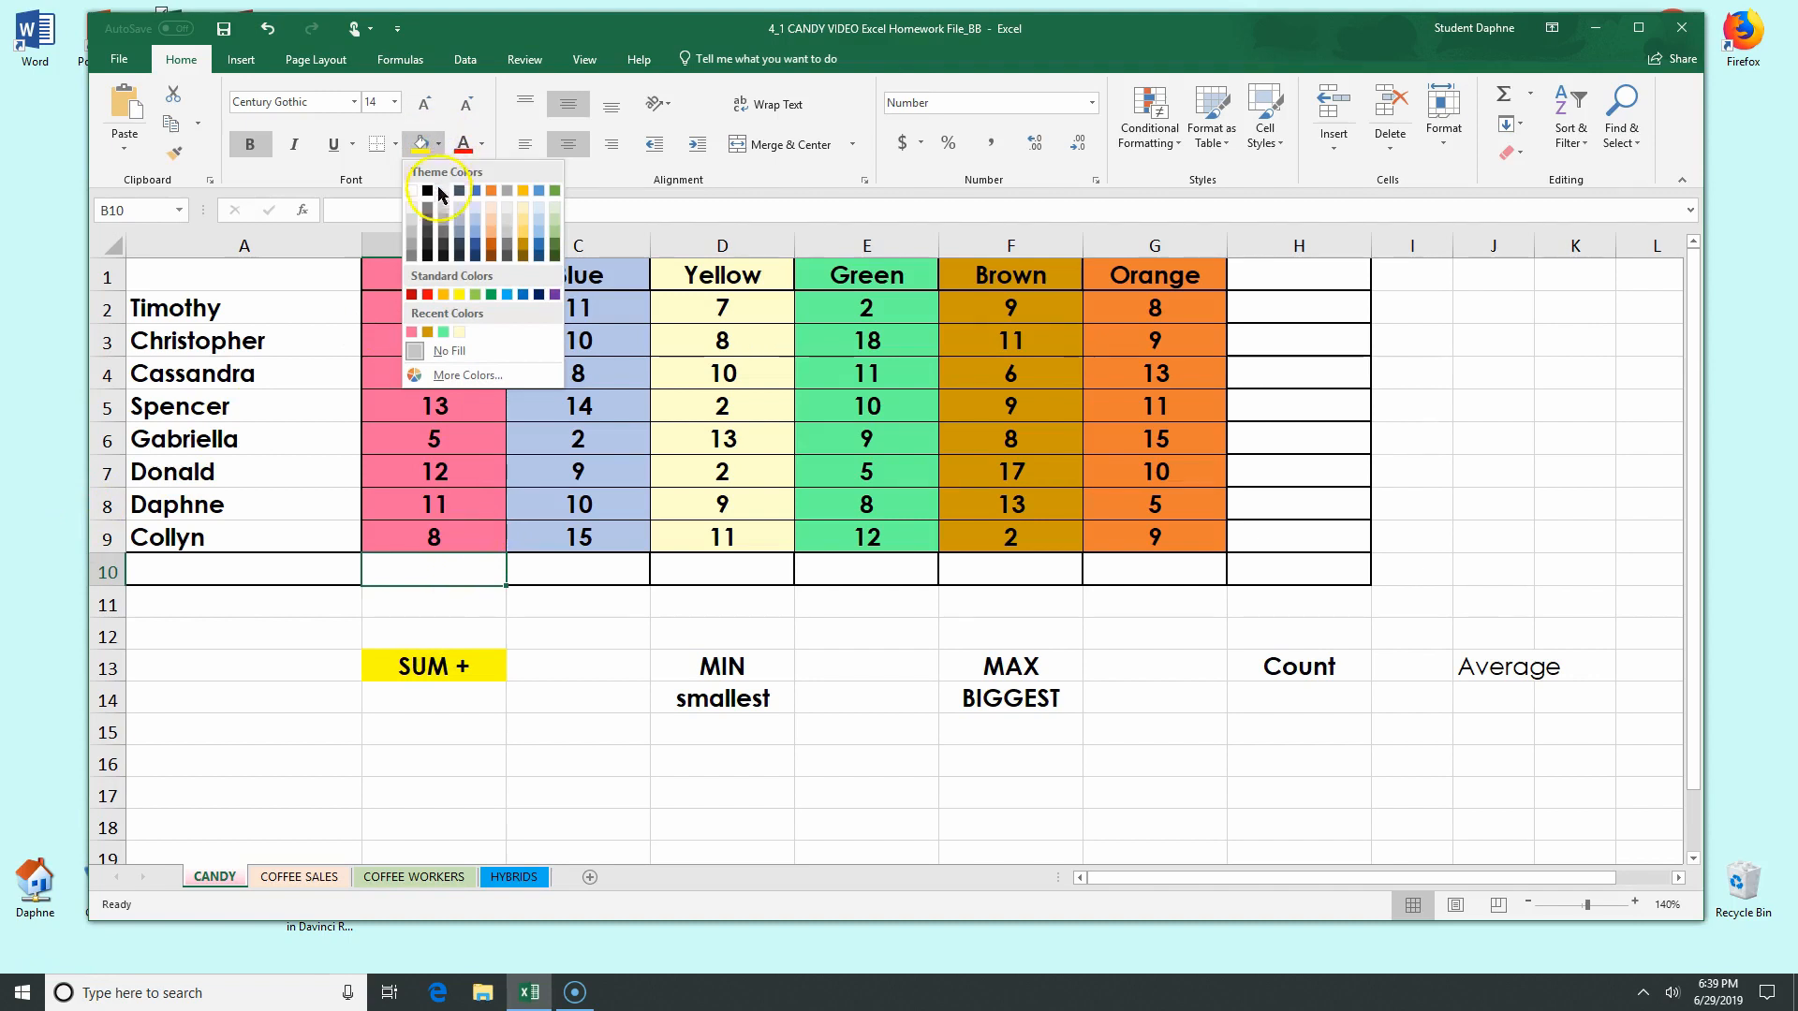
click(492, 206)
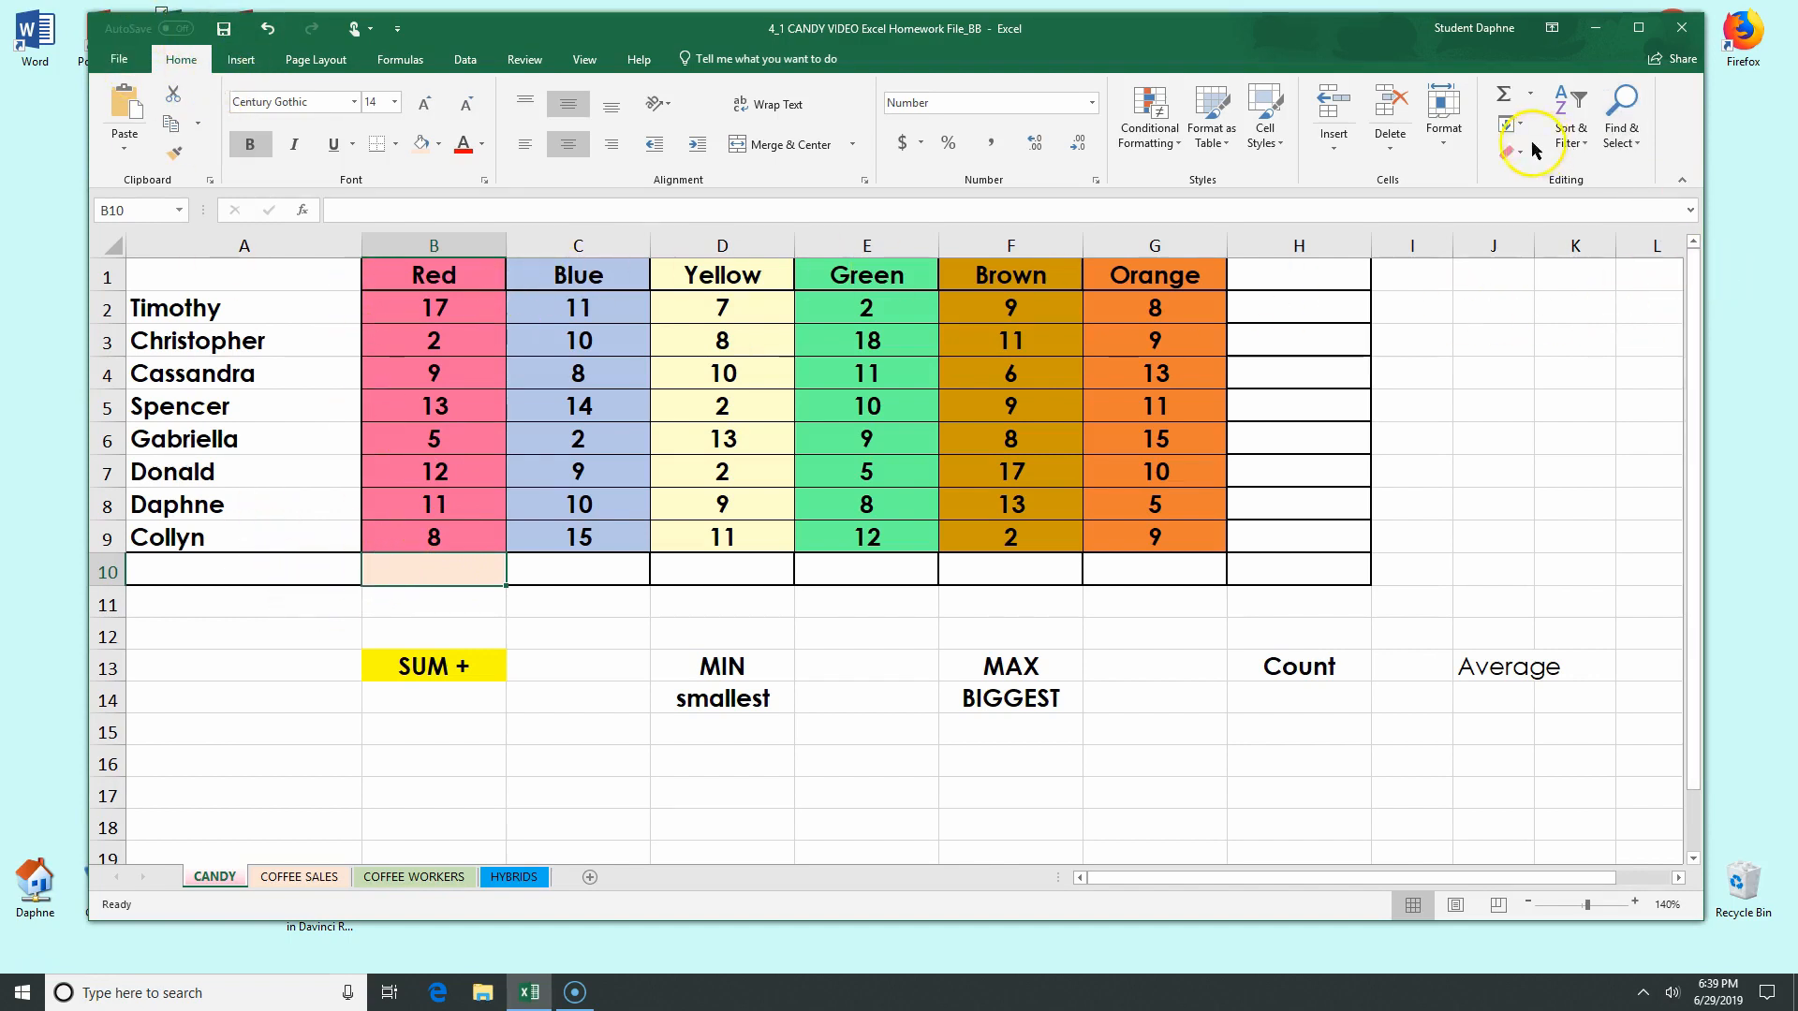
Total the Red column in B10 using AutoSum's Sum function over B2:B9.
click(1533, 93)
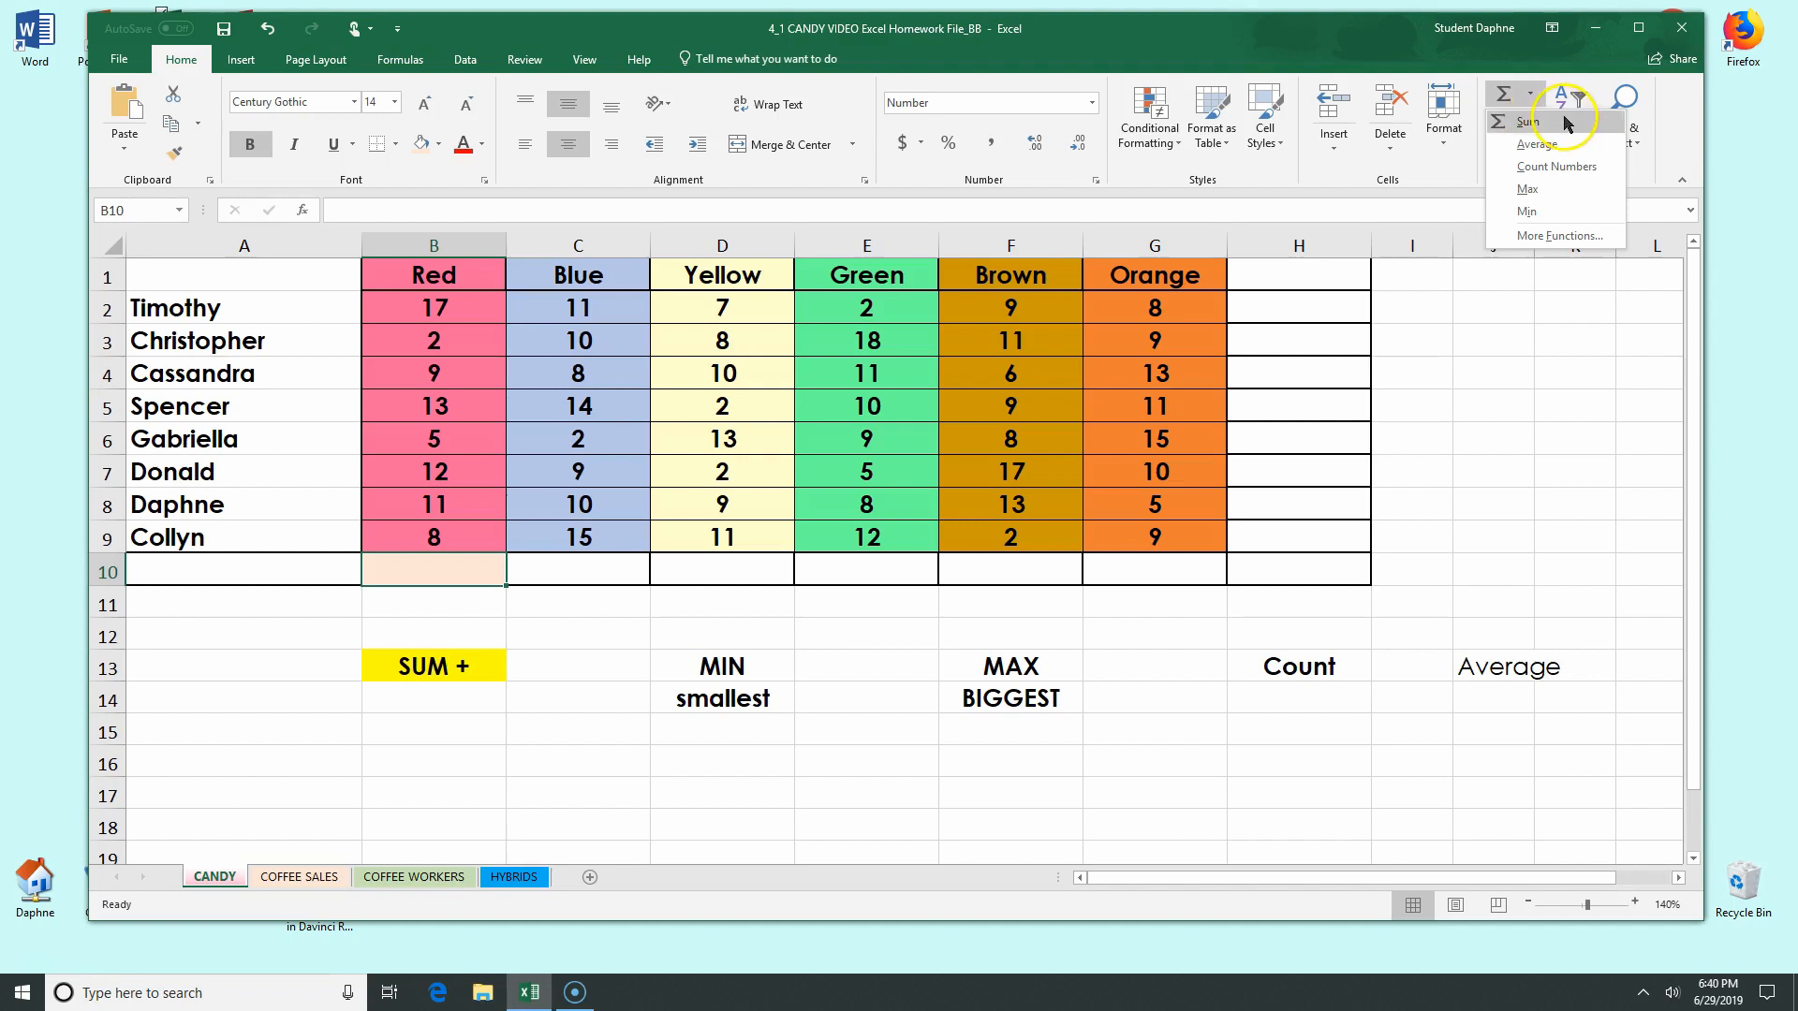
click(1565, 122)
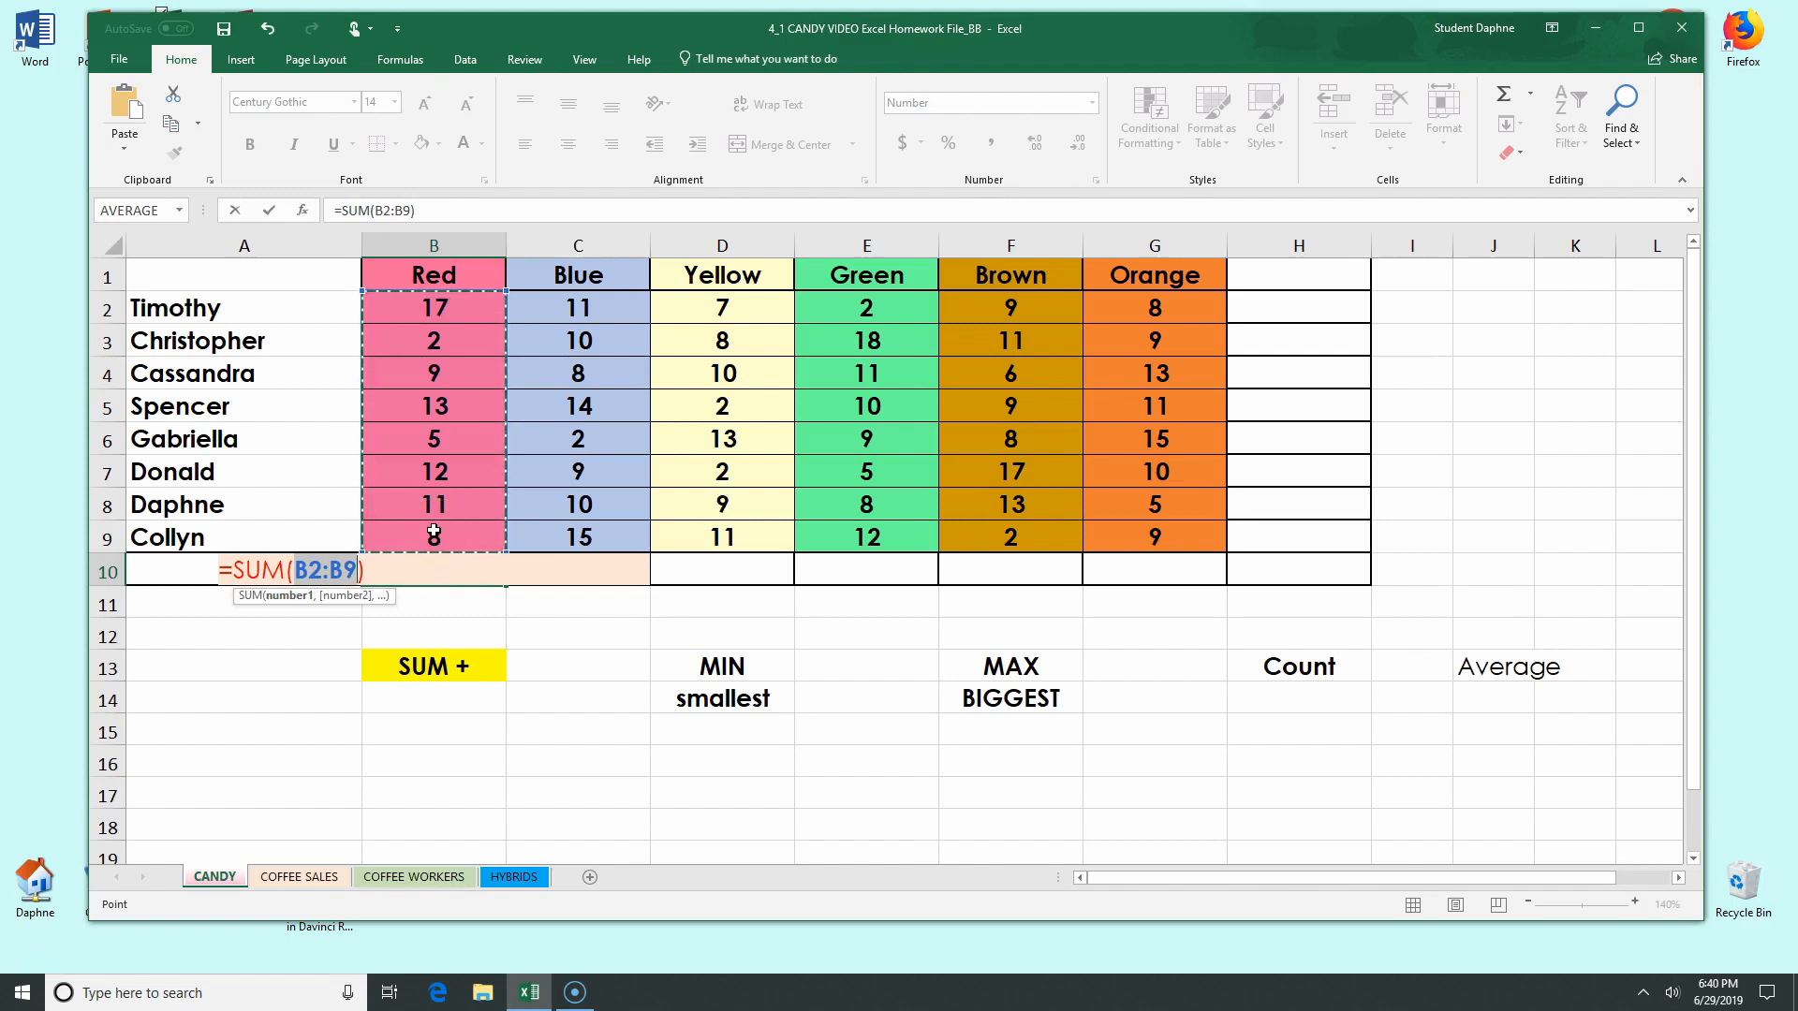
key(Return)
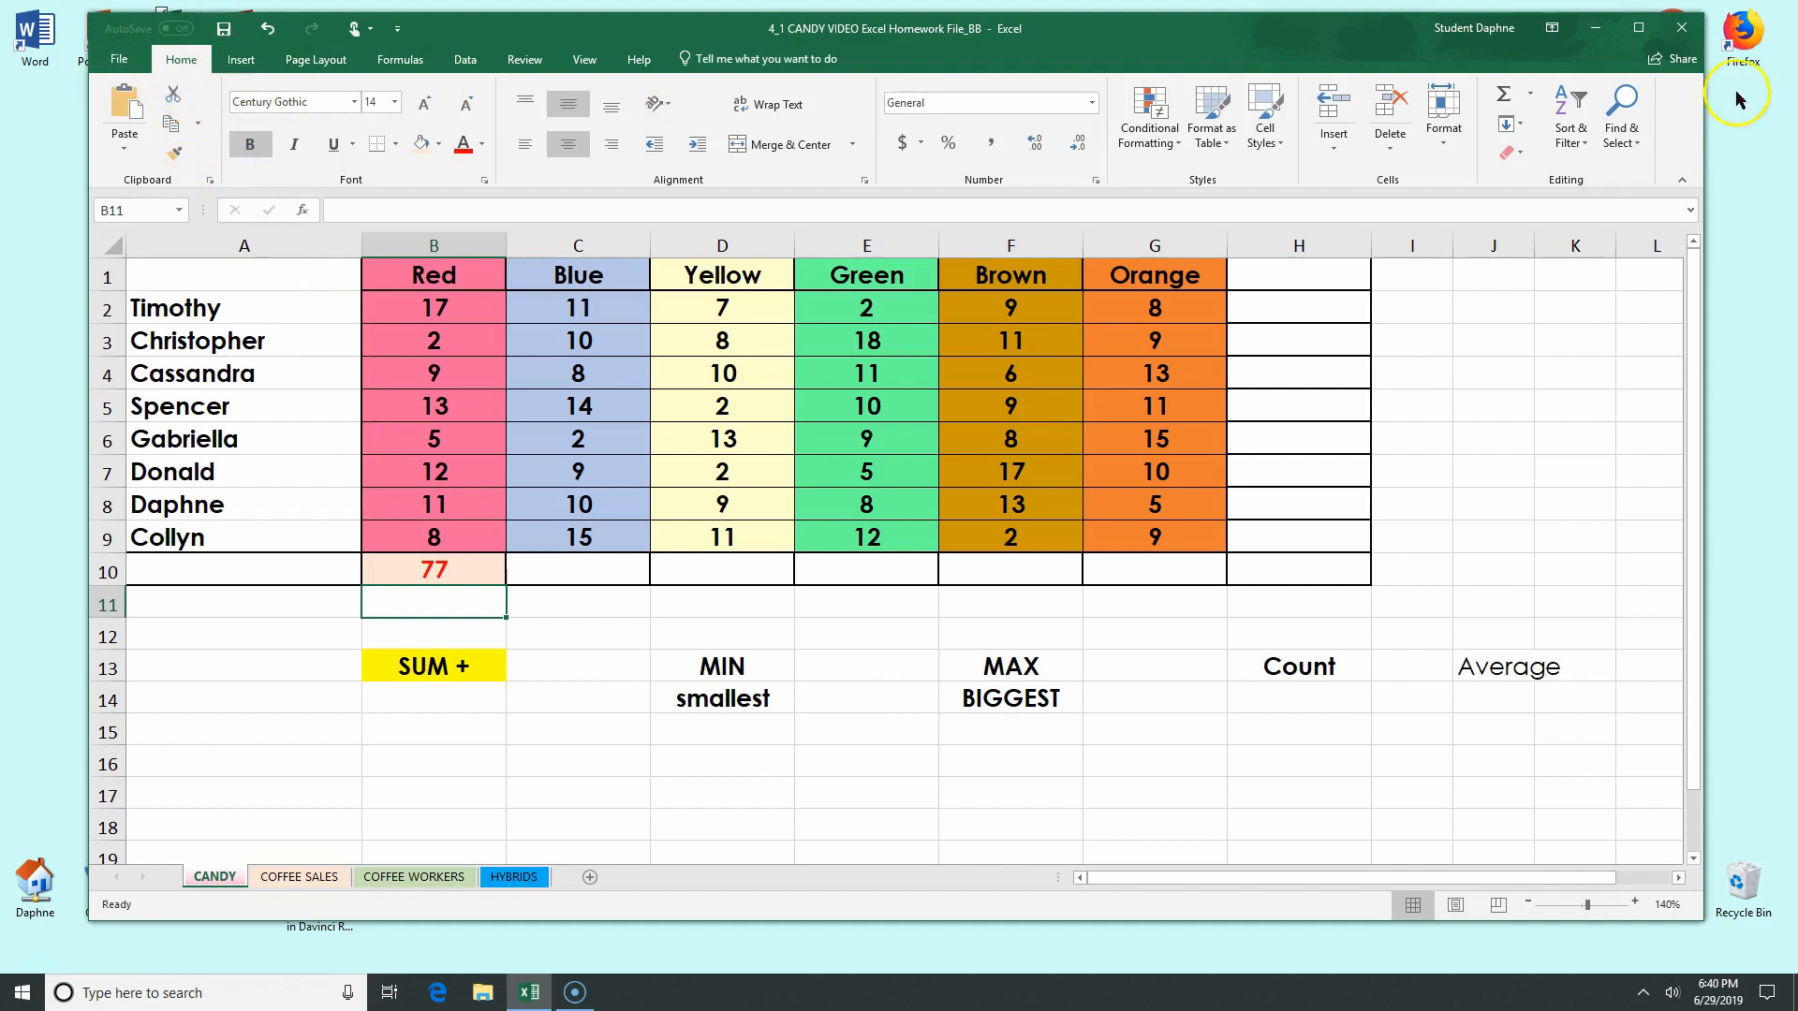
Total the Blue column by entering the formula =SUM(C2:C9) manually in C10.
click(1533, 94)
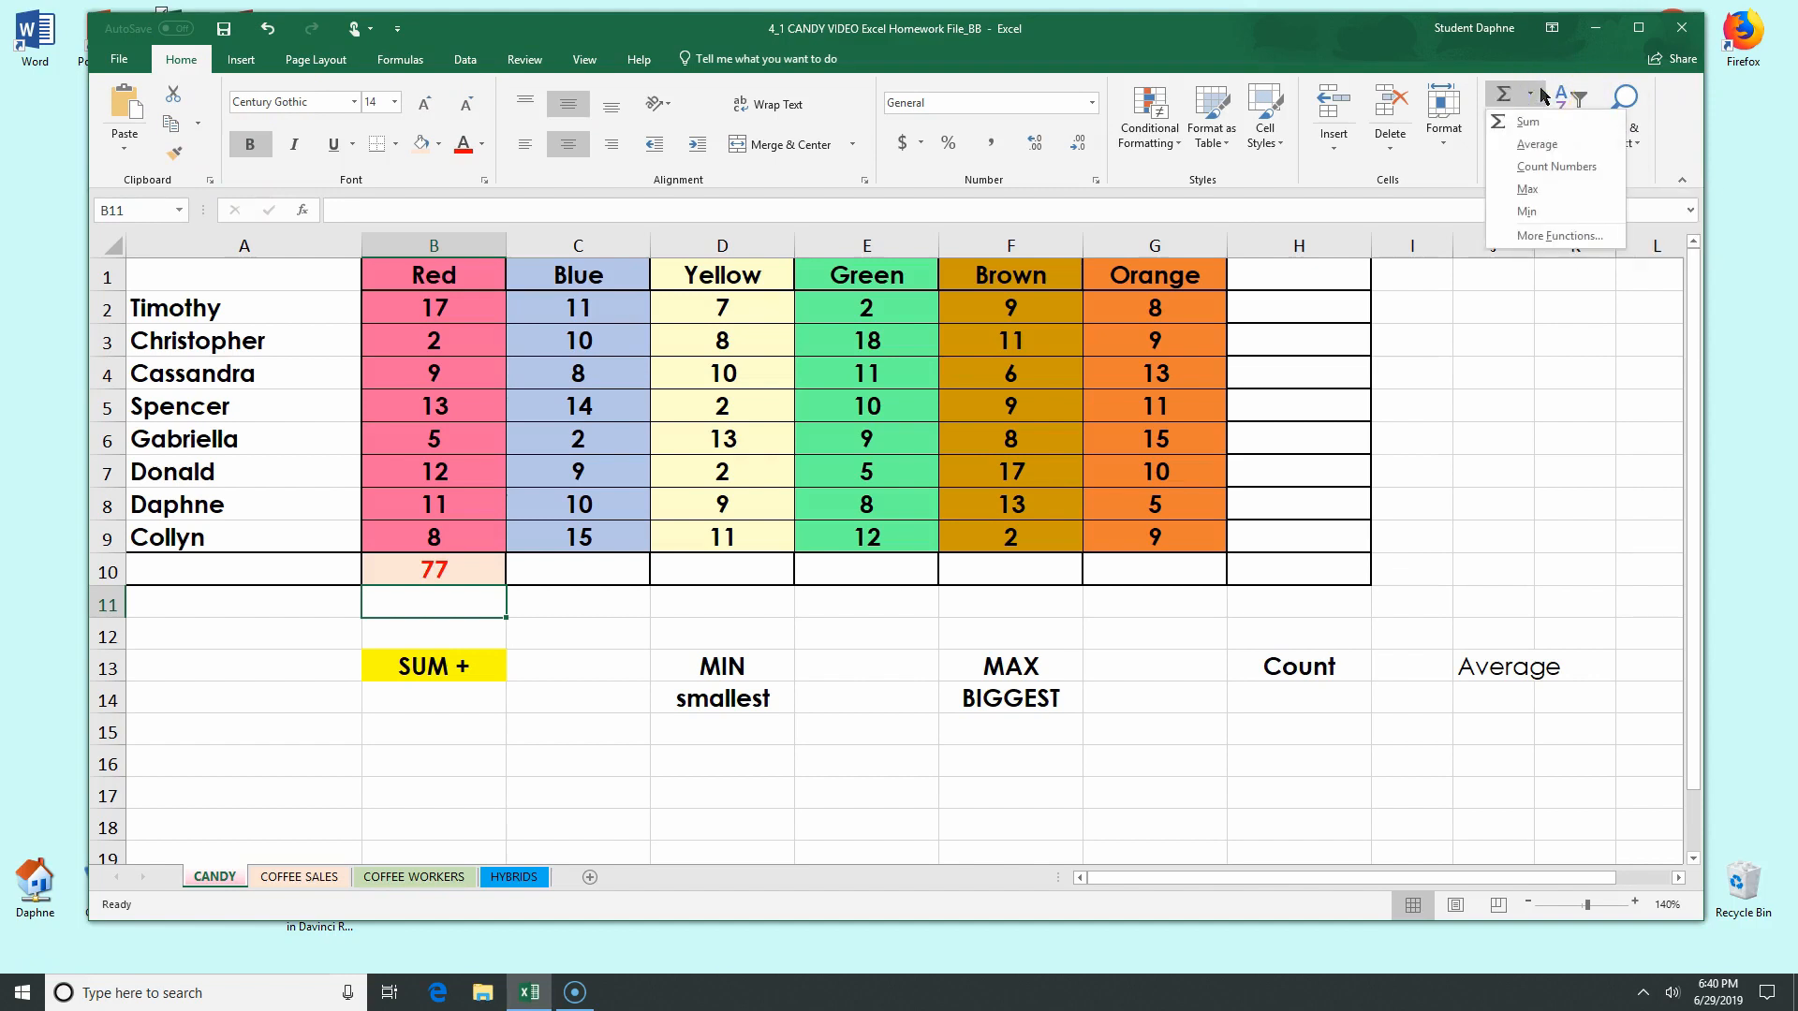
click(559, 566)
click(558, 567)
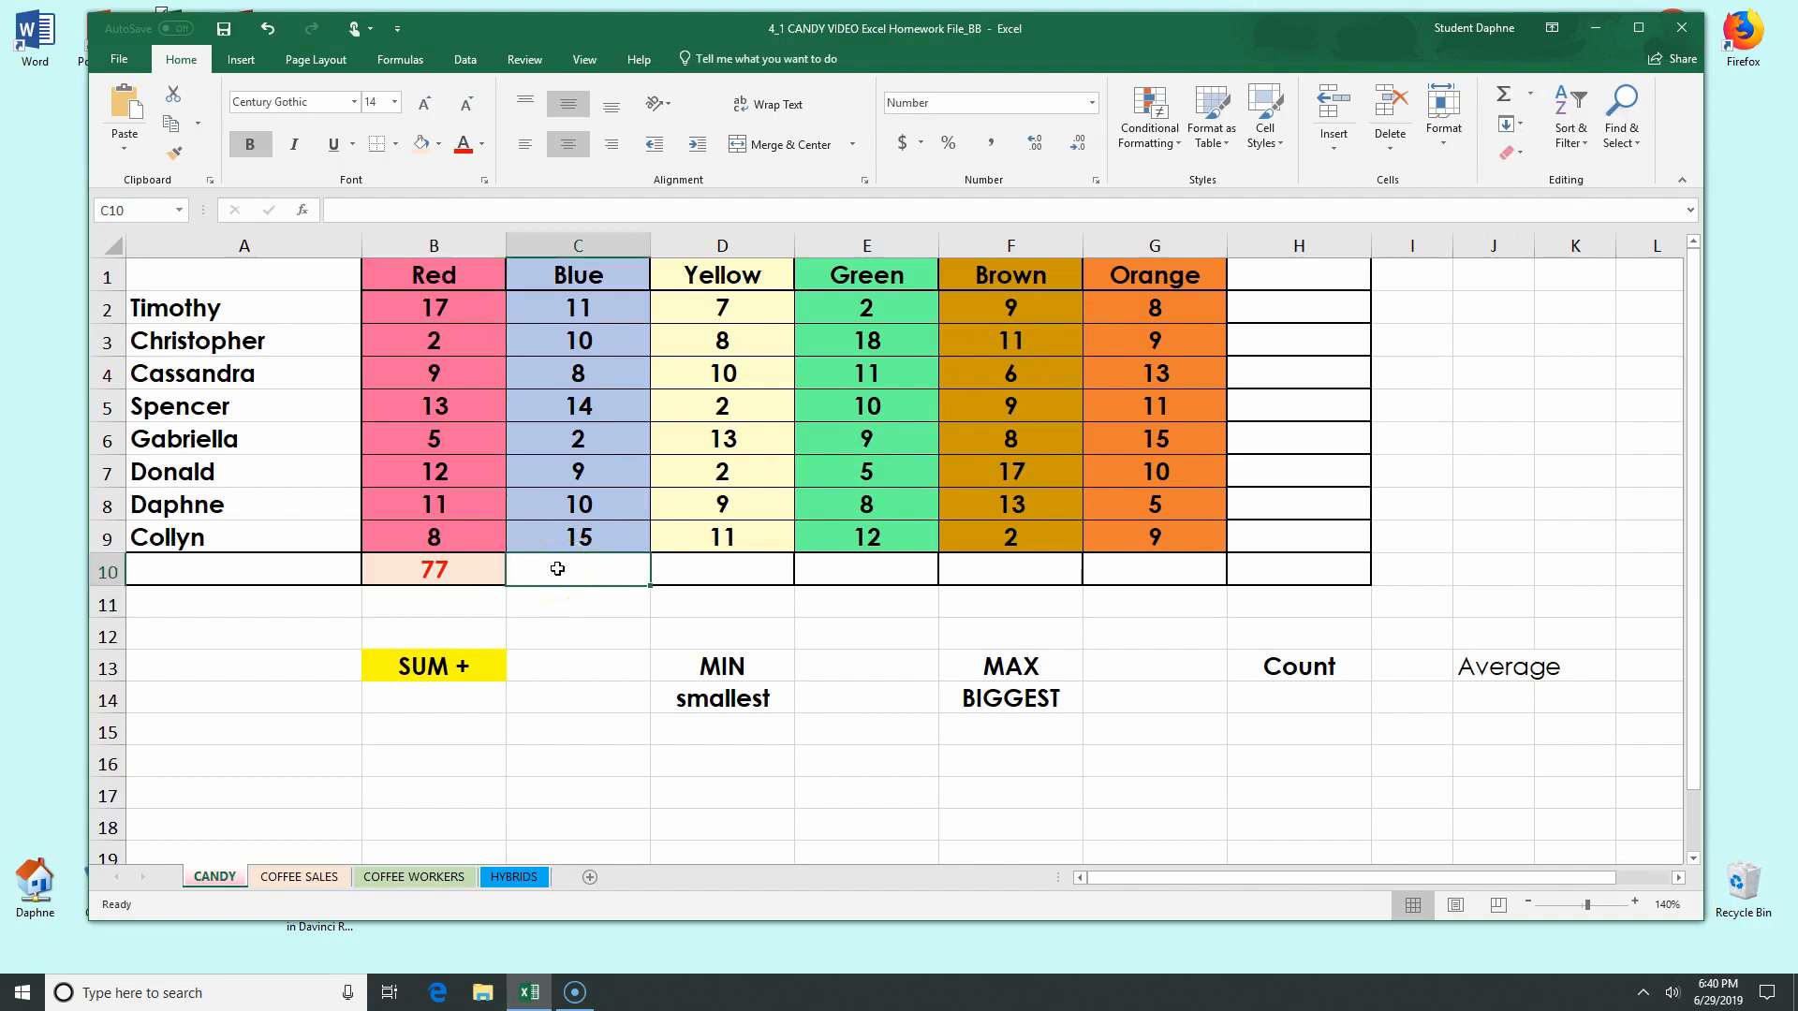
text(=)
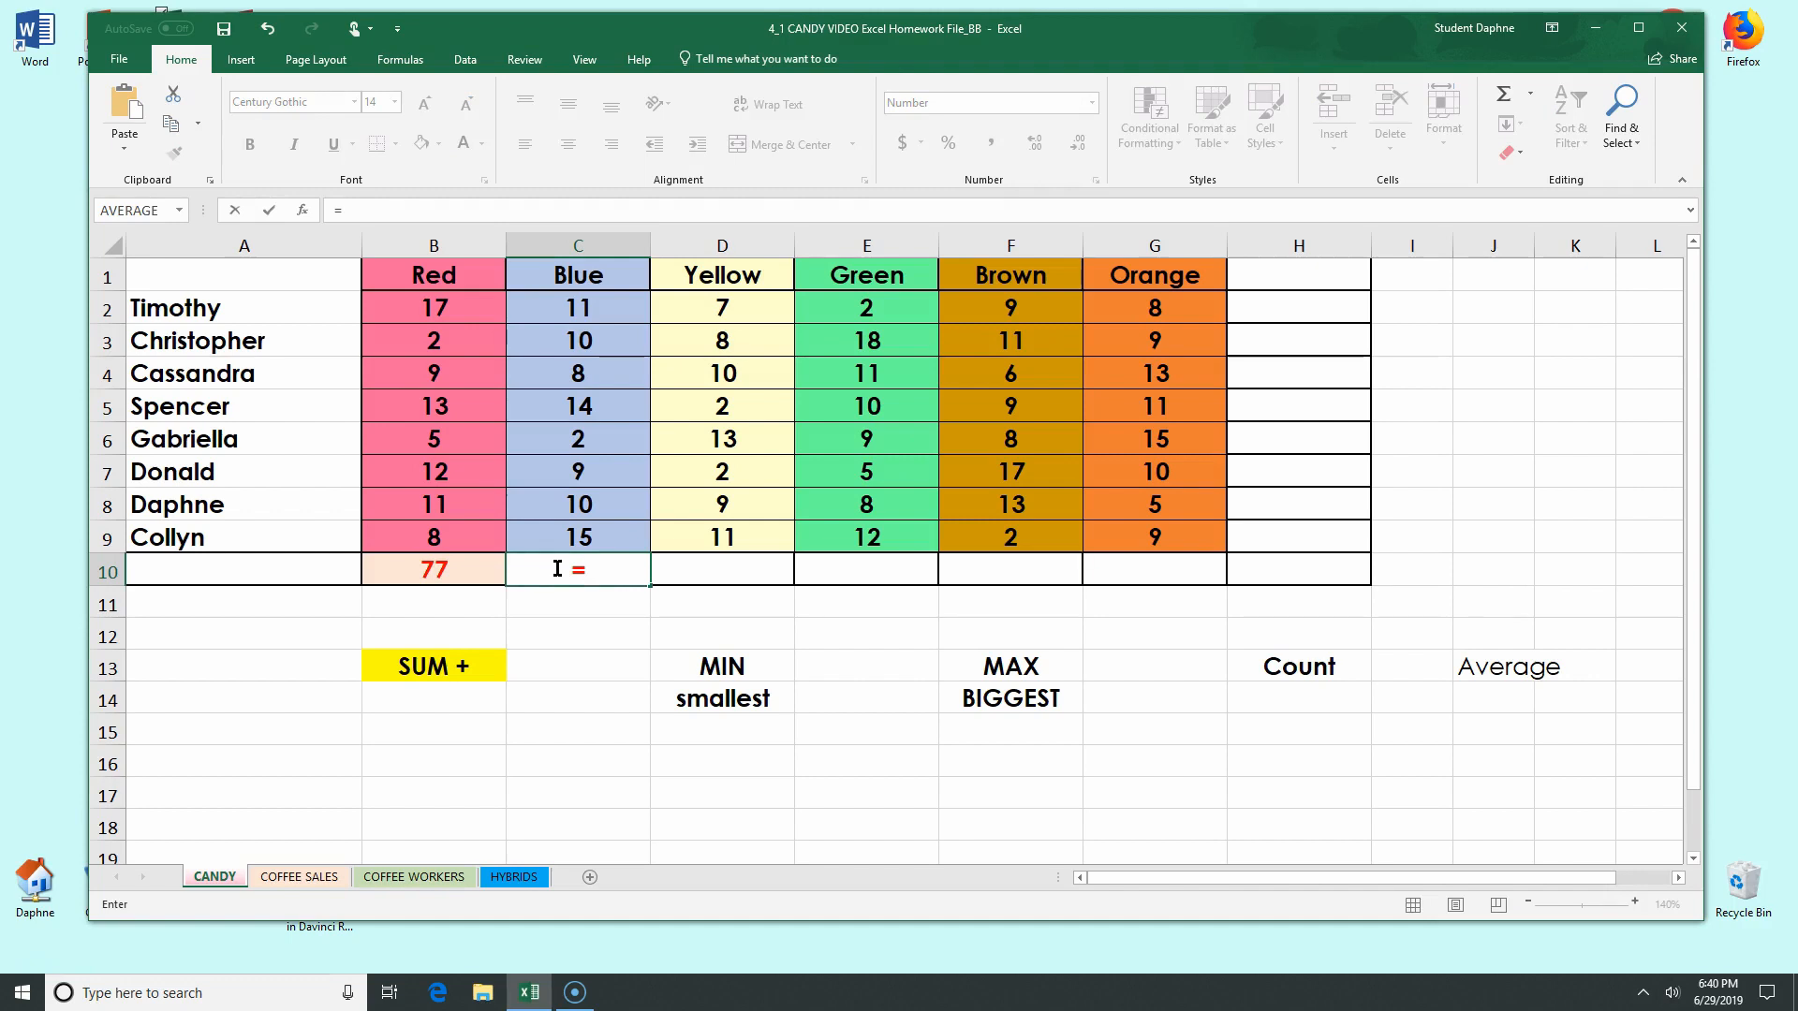
text(SUM)
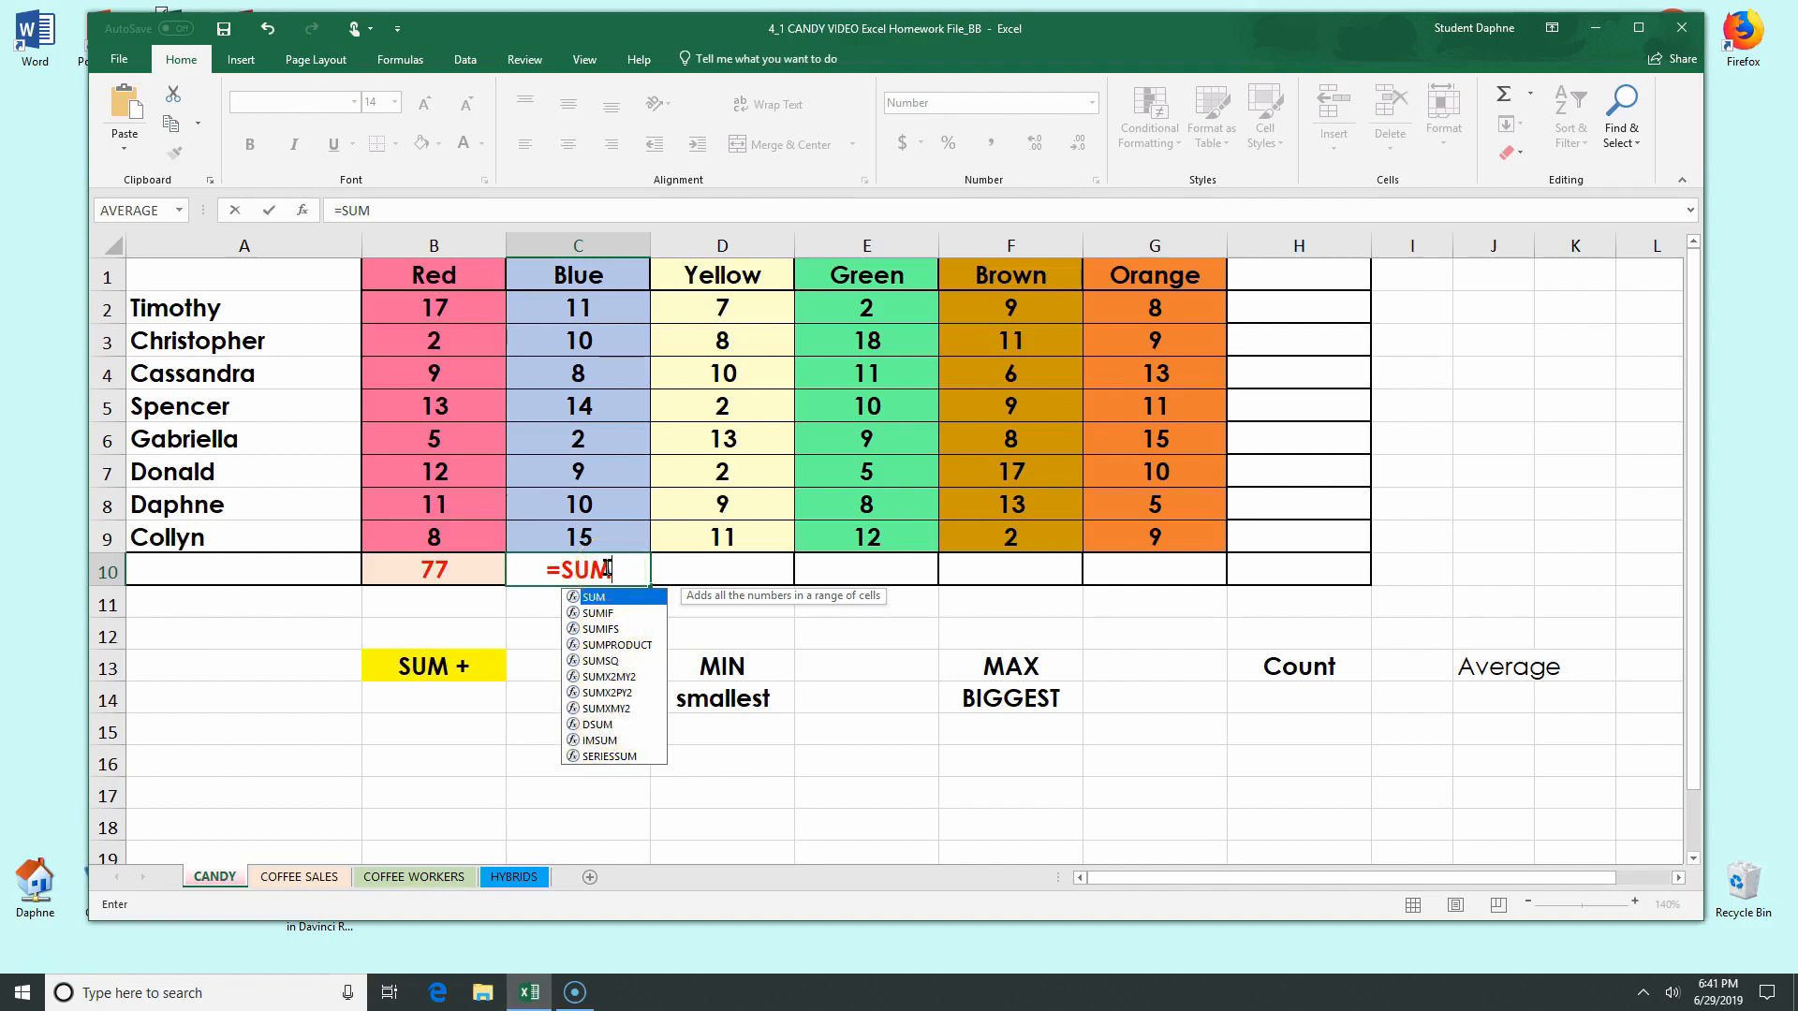
text(()
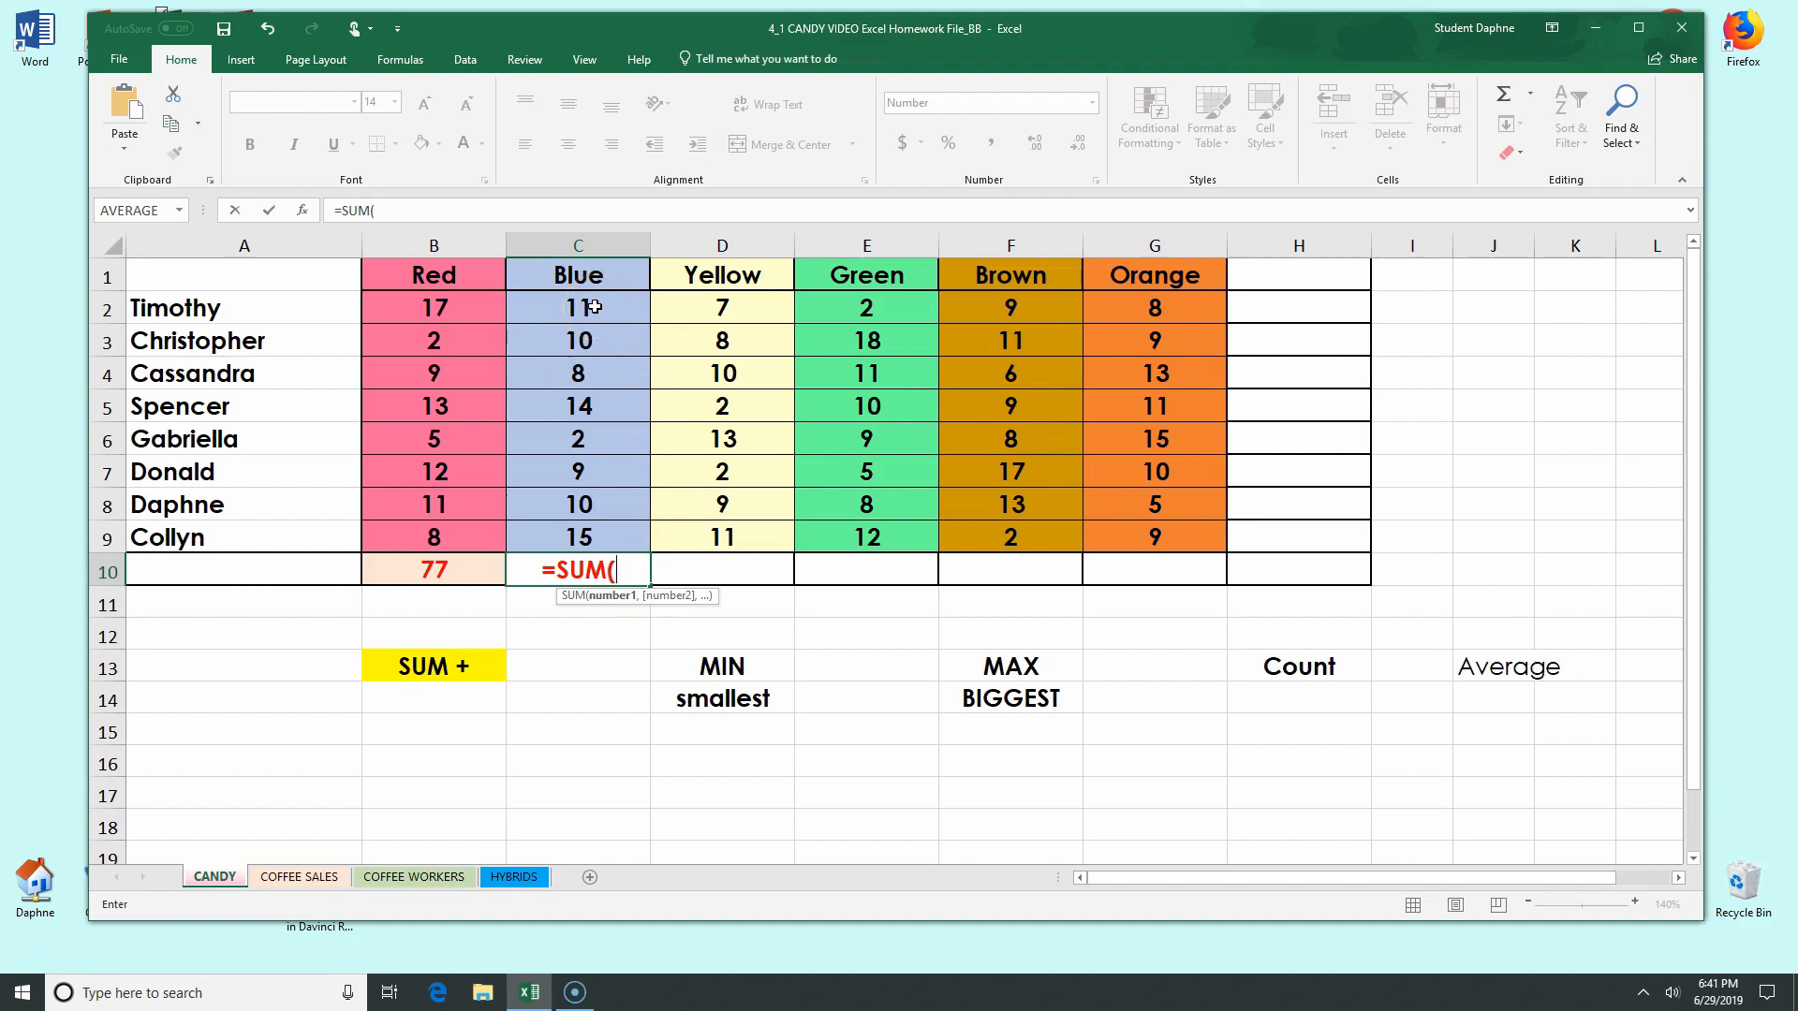
drag(594, 306, 580, 531)
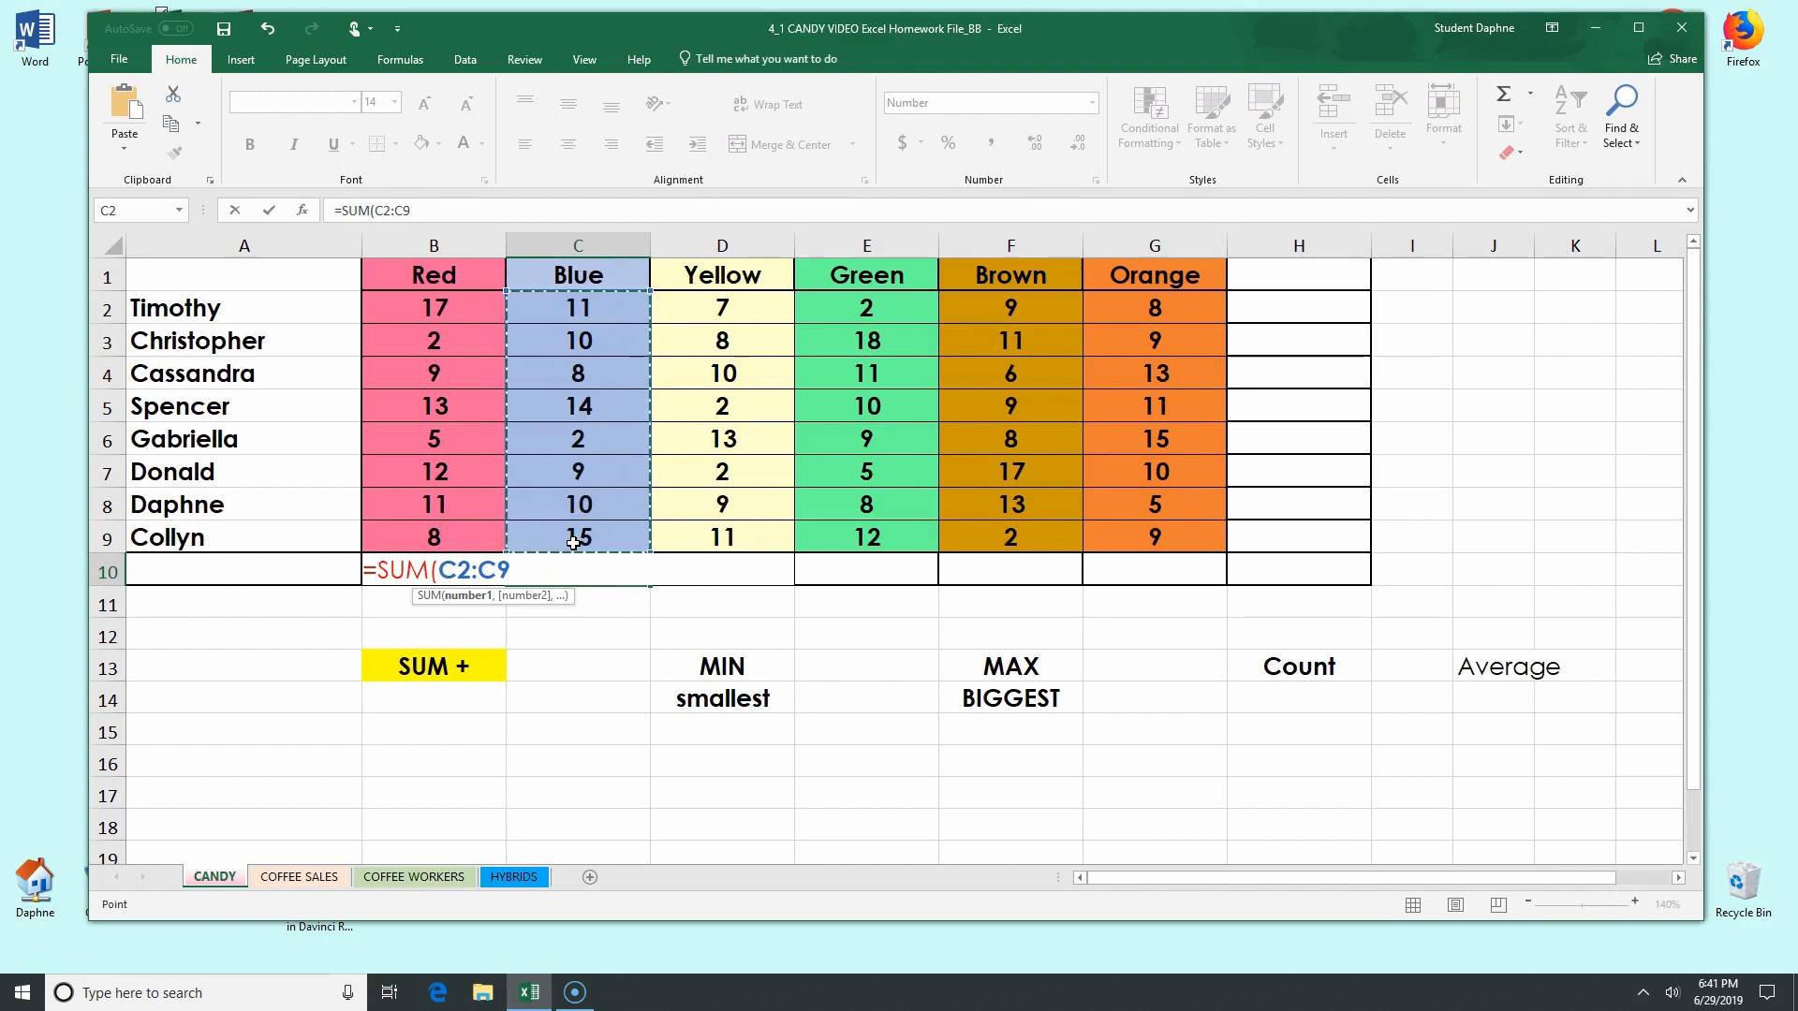
text())
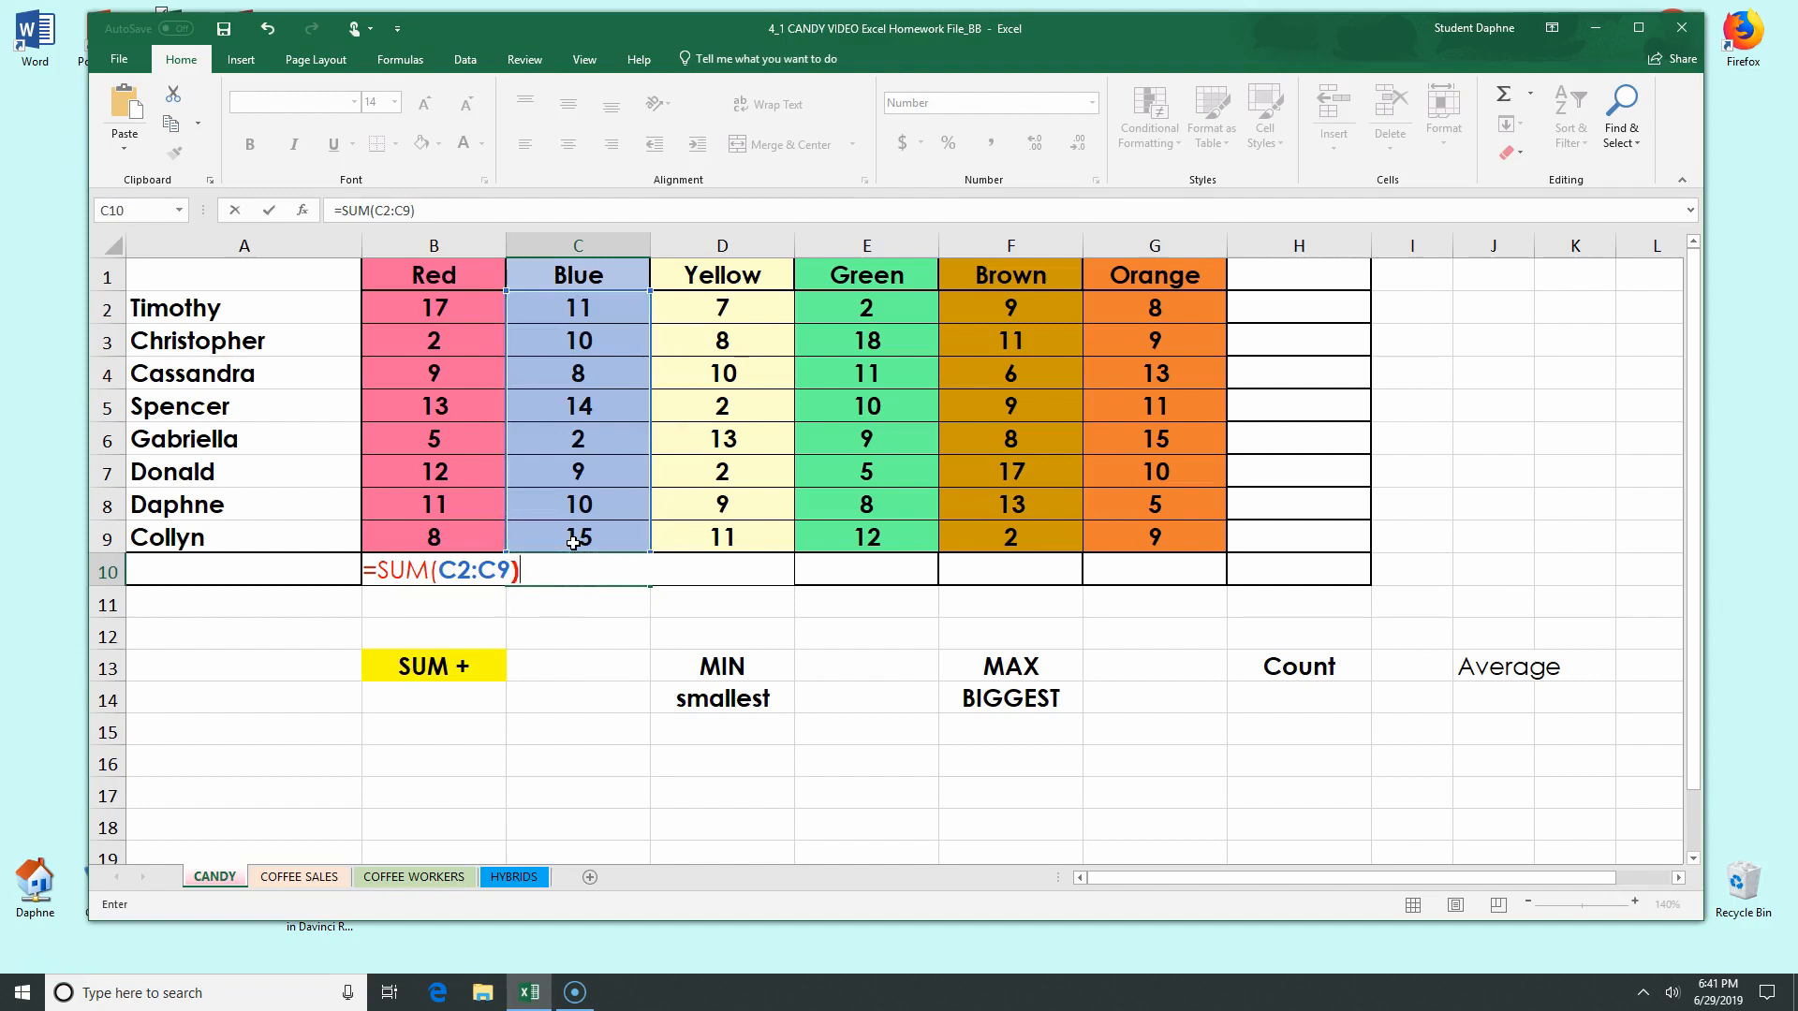
key(Return)
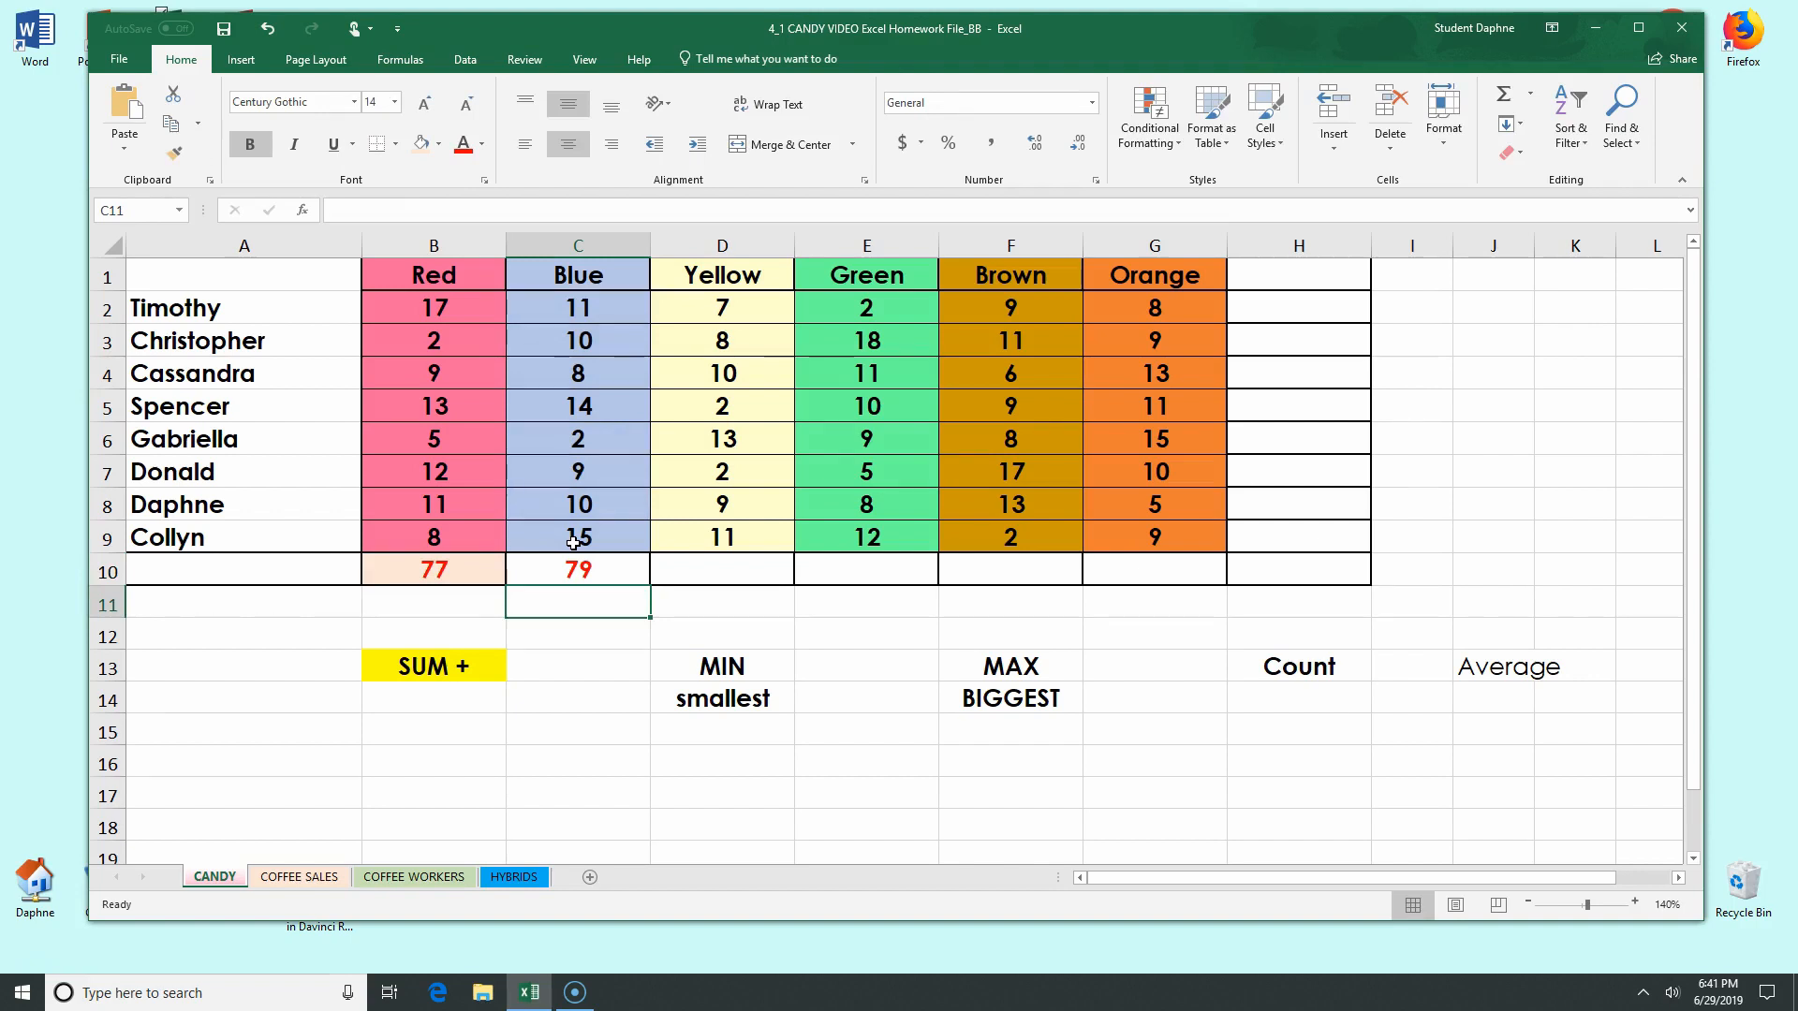
Total the Yellow column in D10 by finding SUM through Insert Function and accepting the range D2:D9.
click(725, 568)
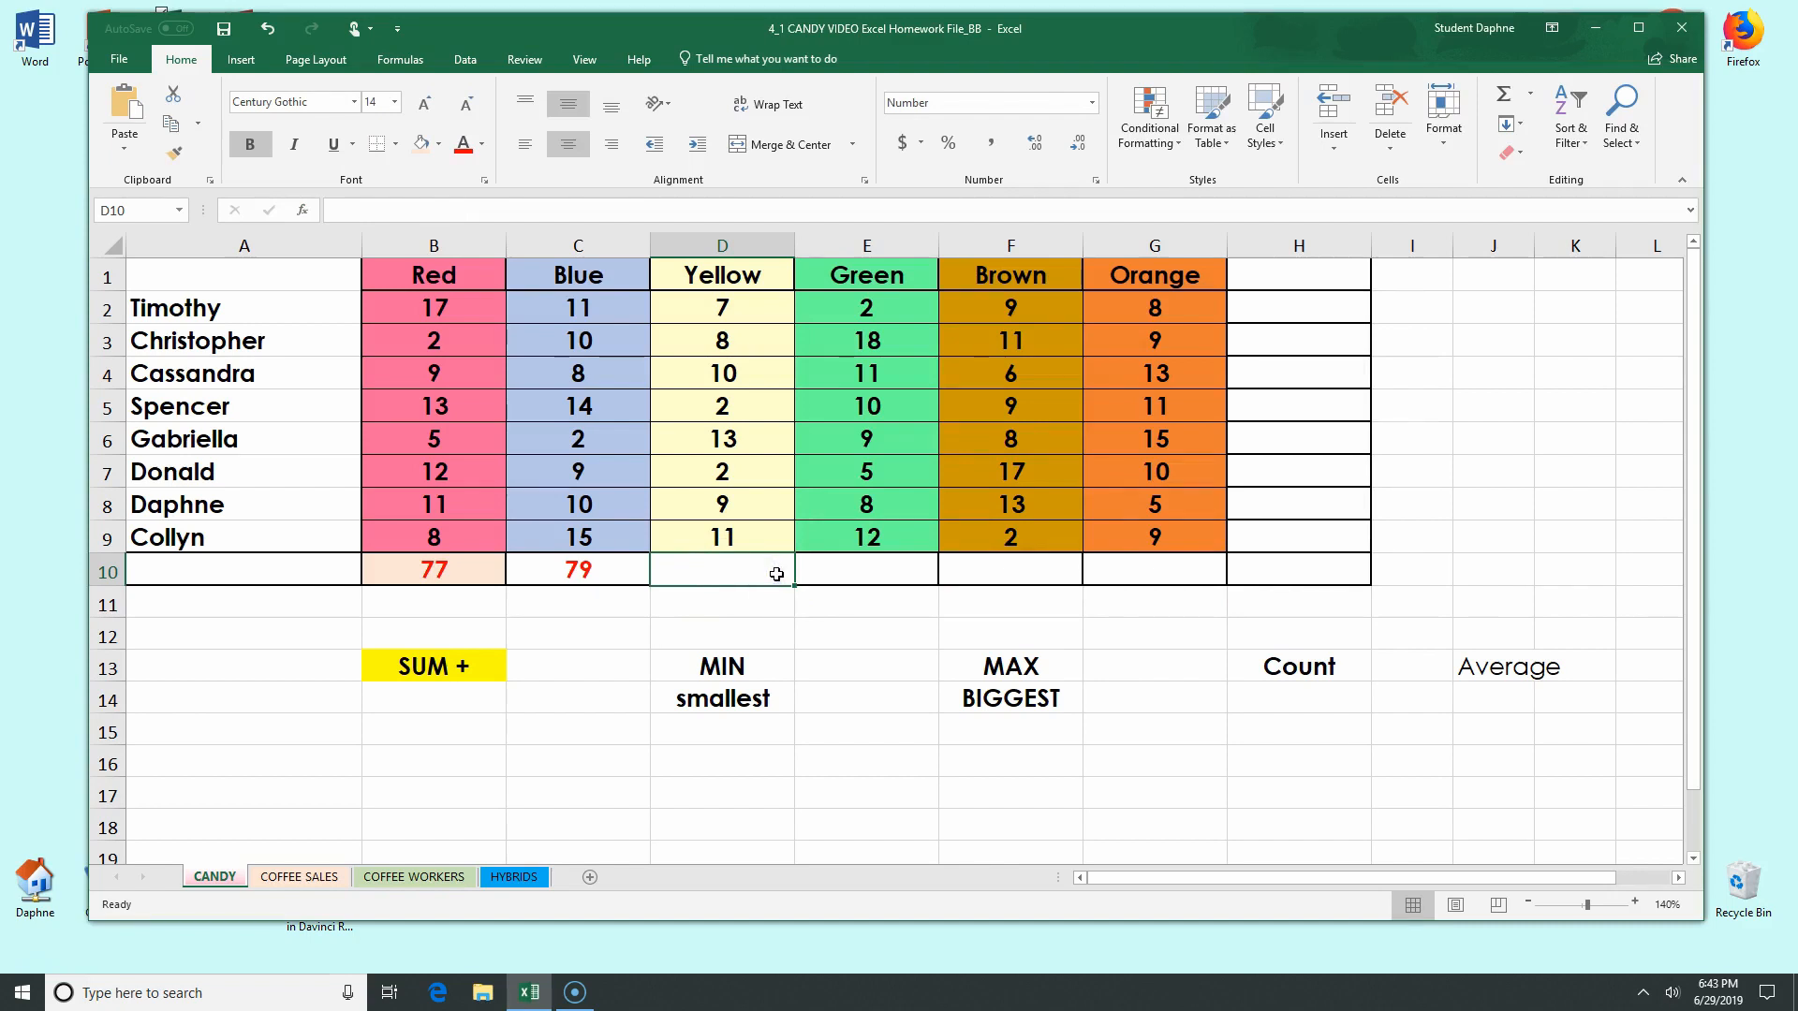
text(=)
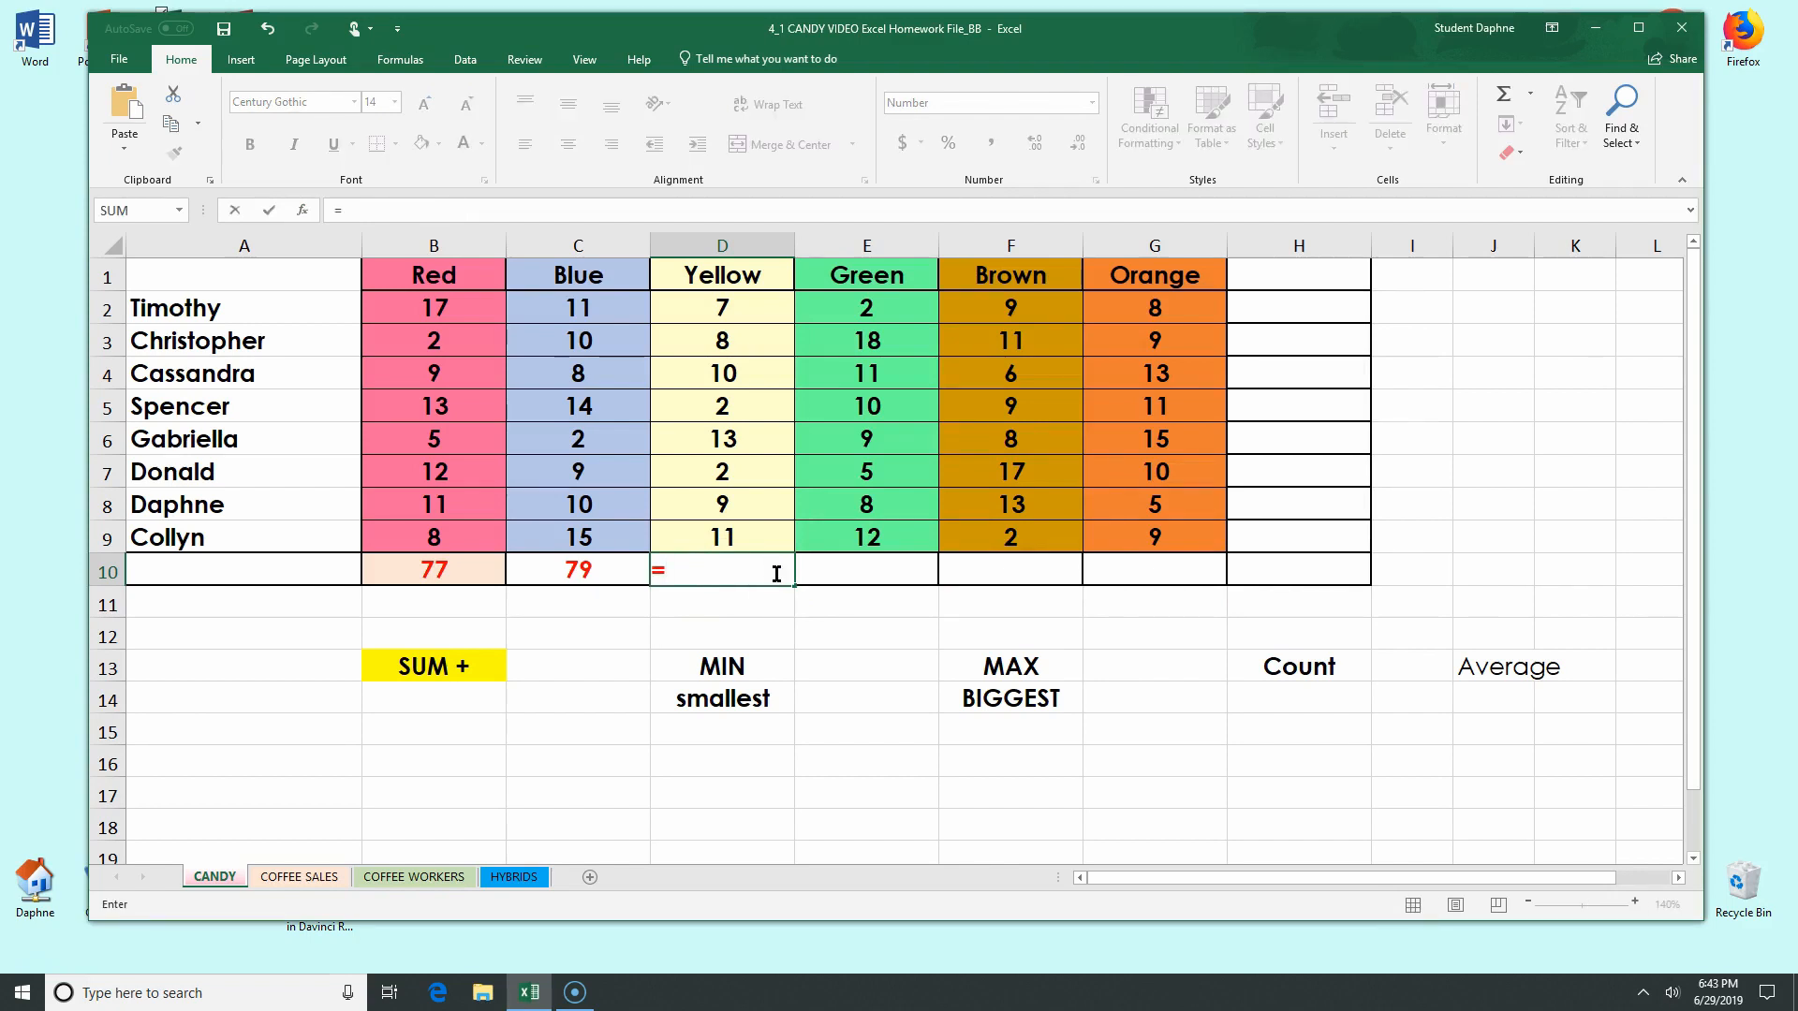
click(303, 209)
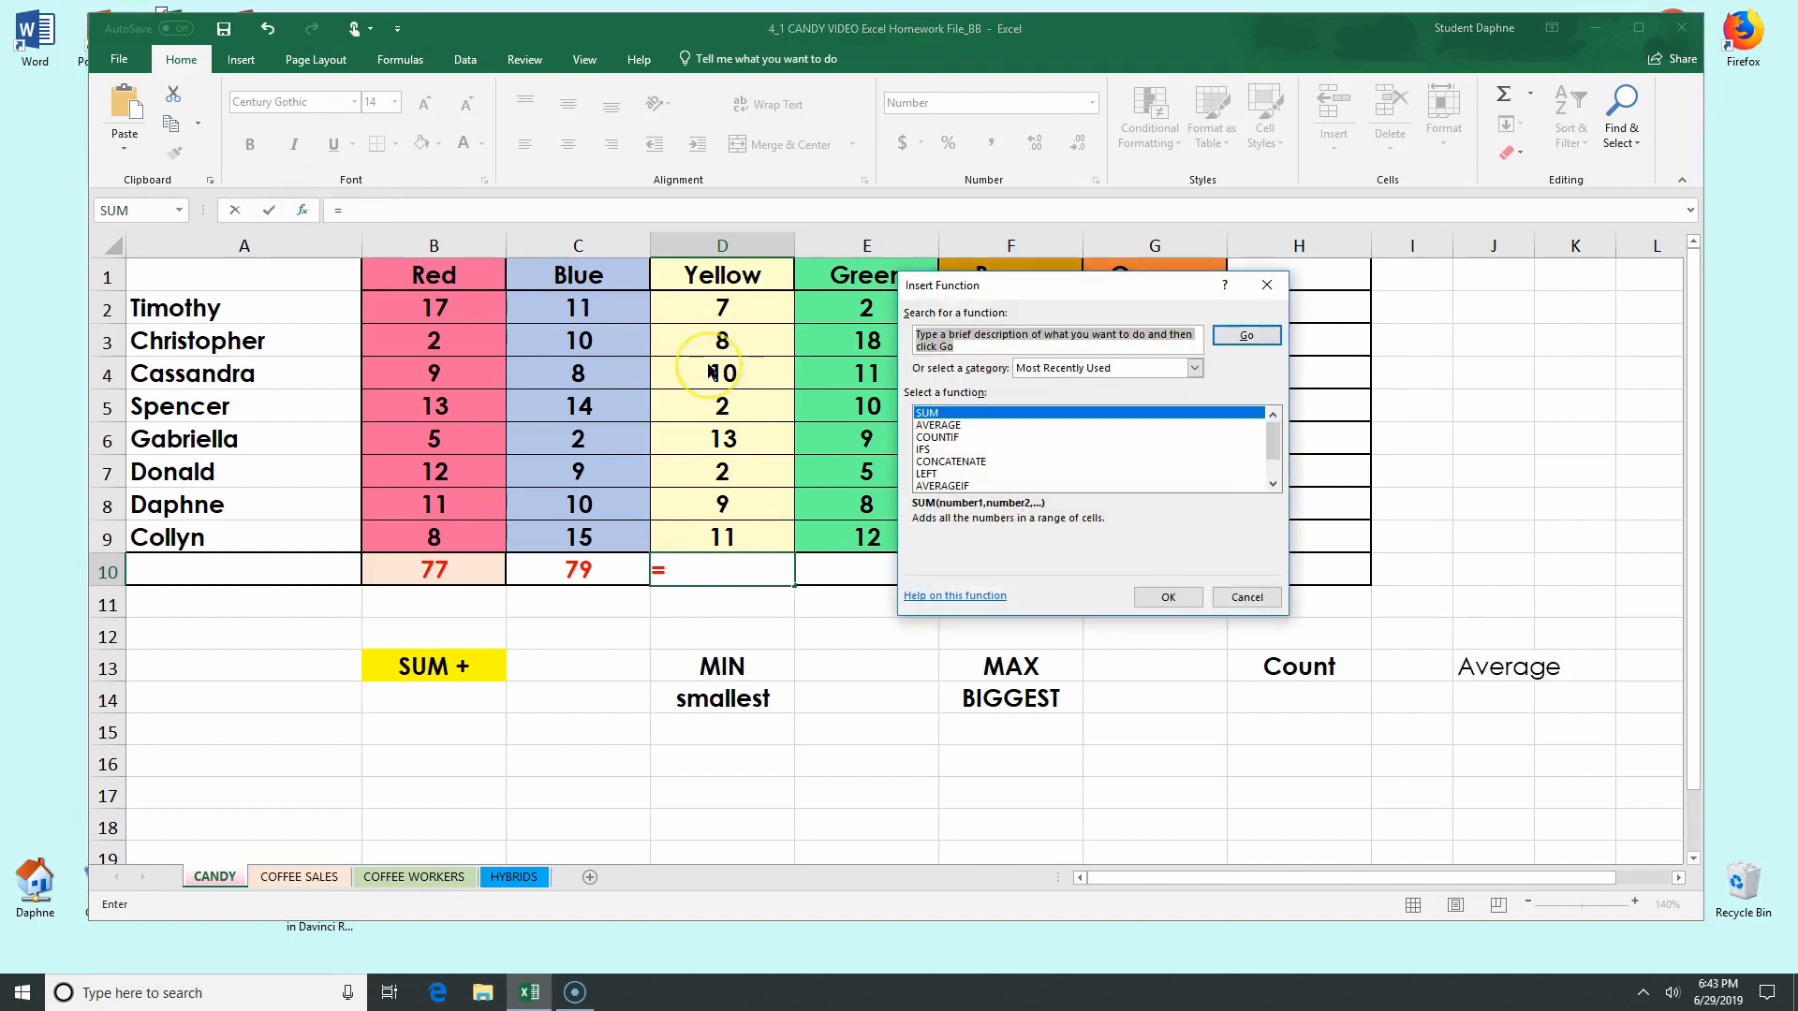
text(SUM)
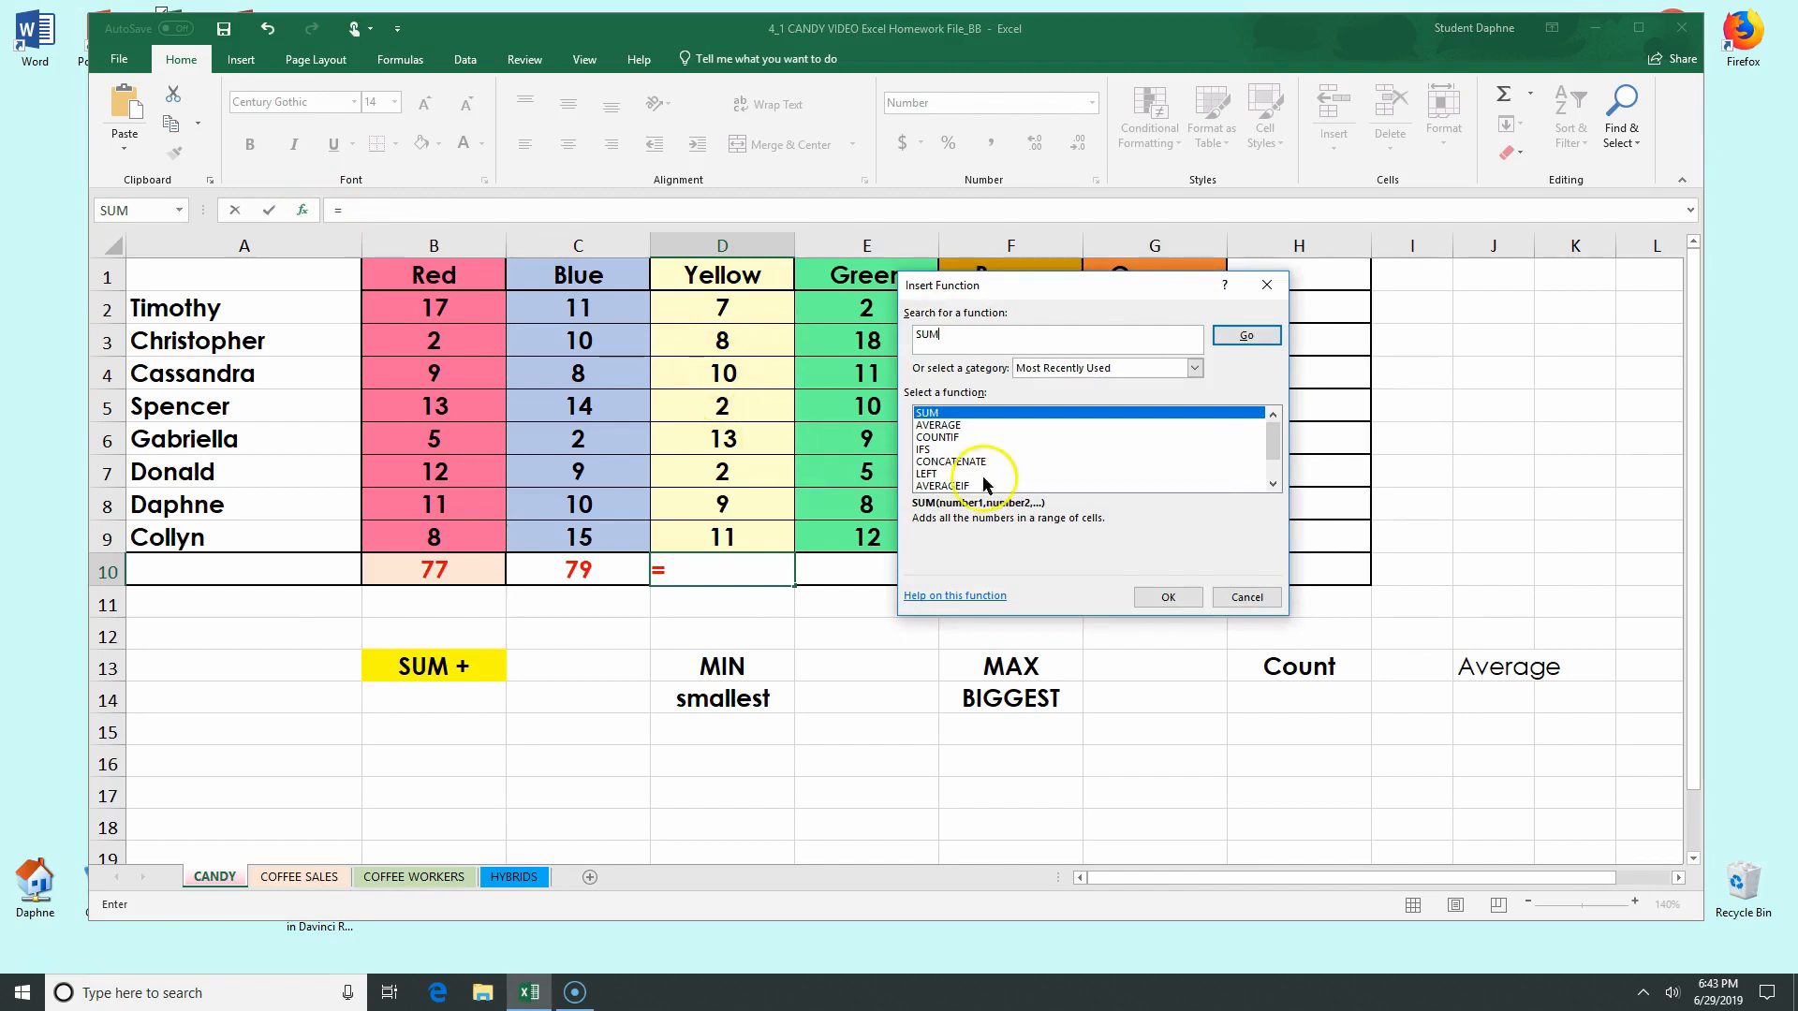
click(932, 416)
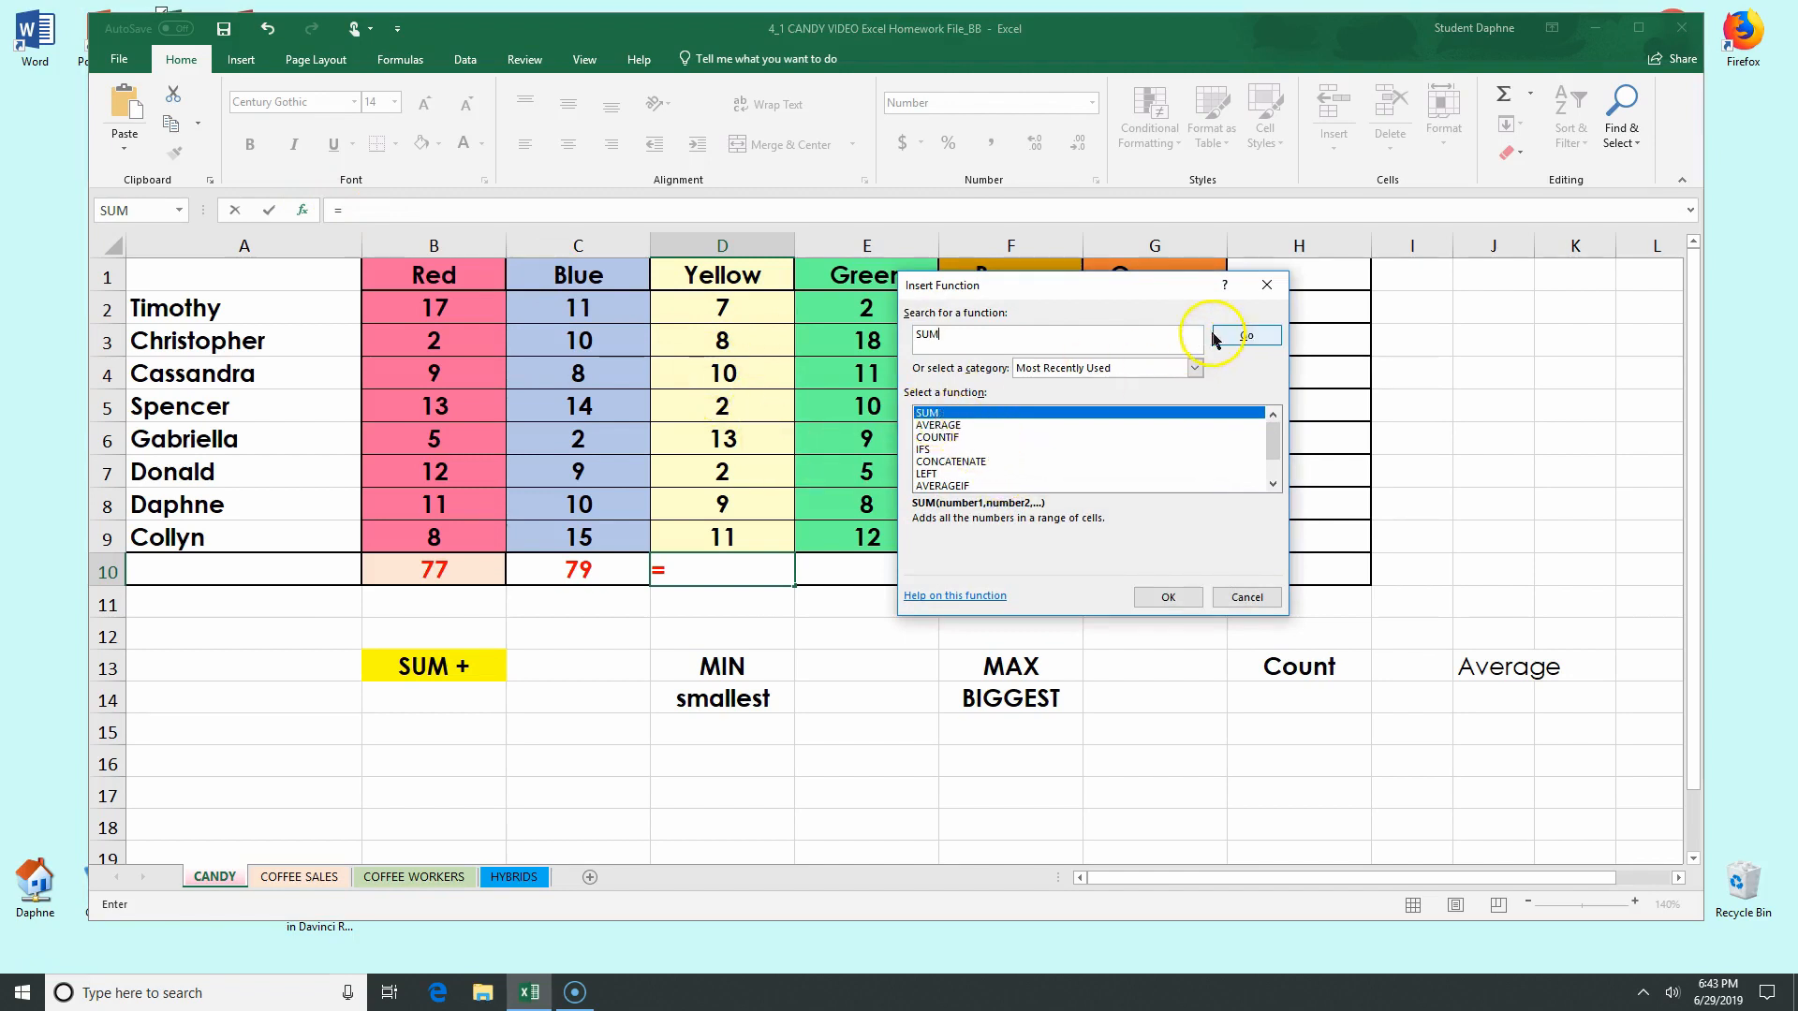
click(1253, 337)
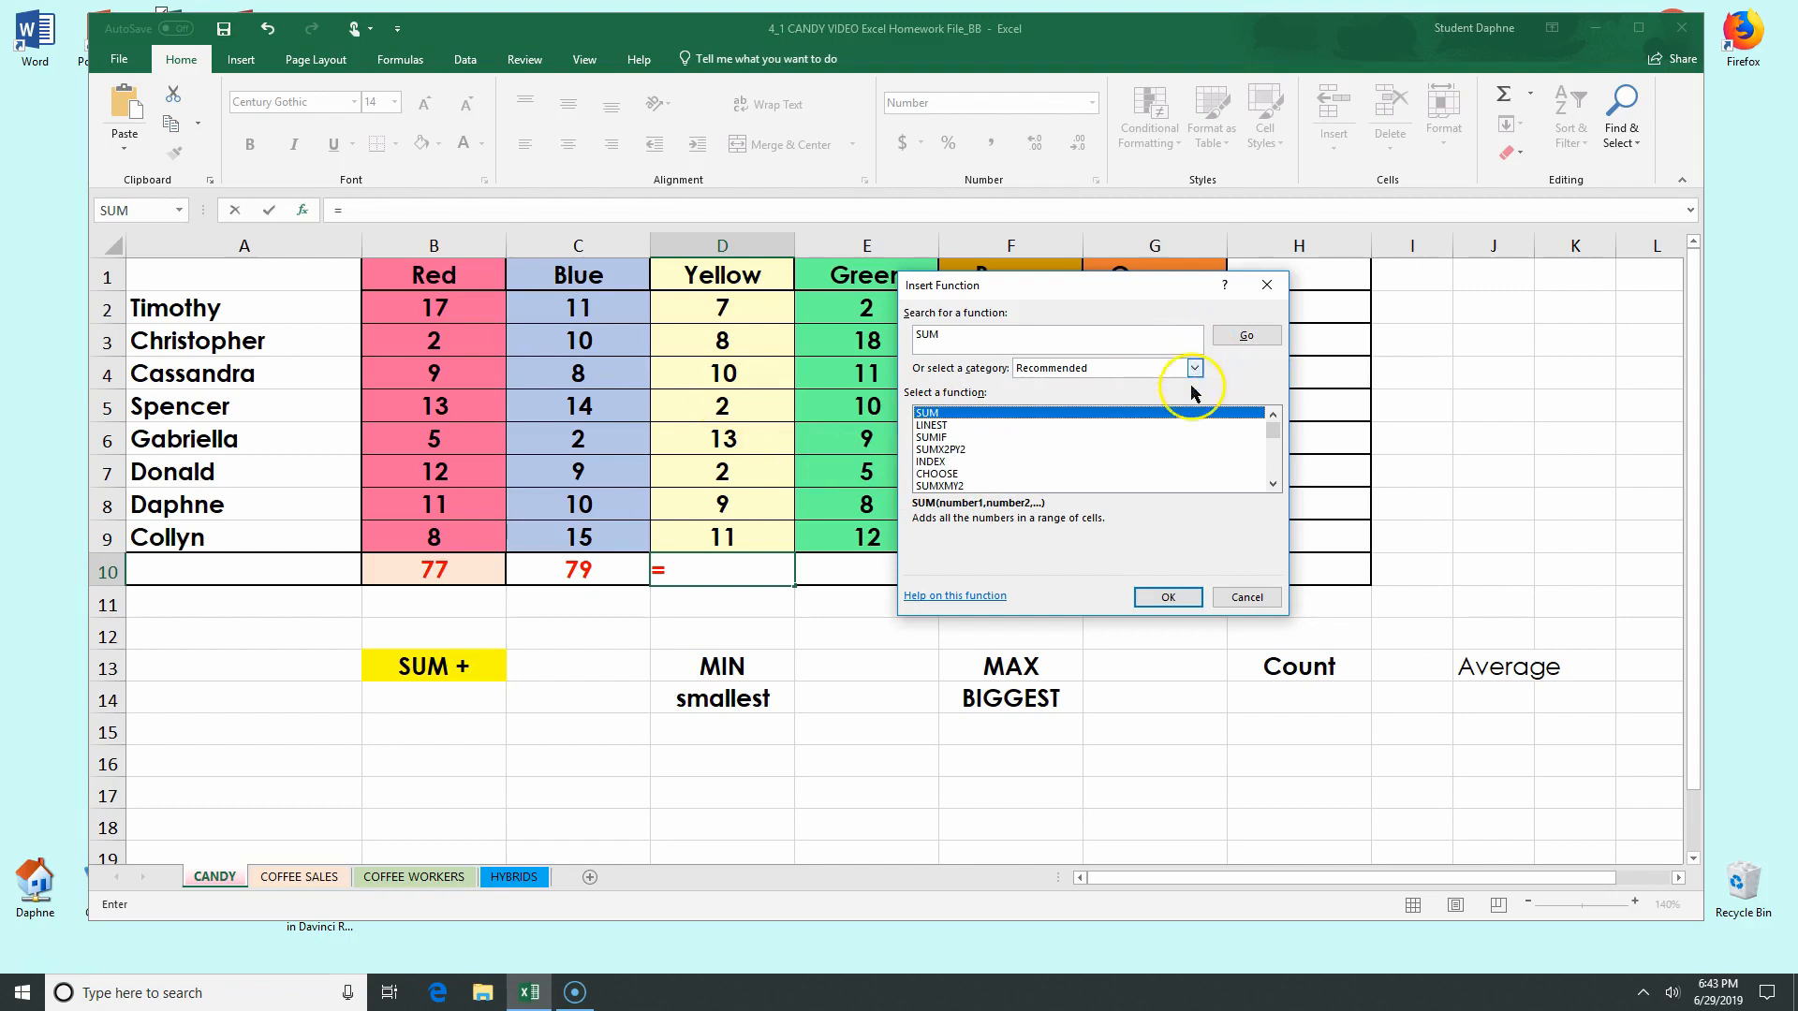
click(1172, 596)
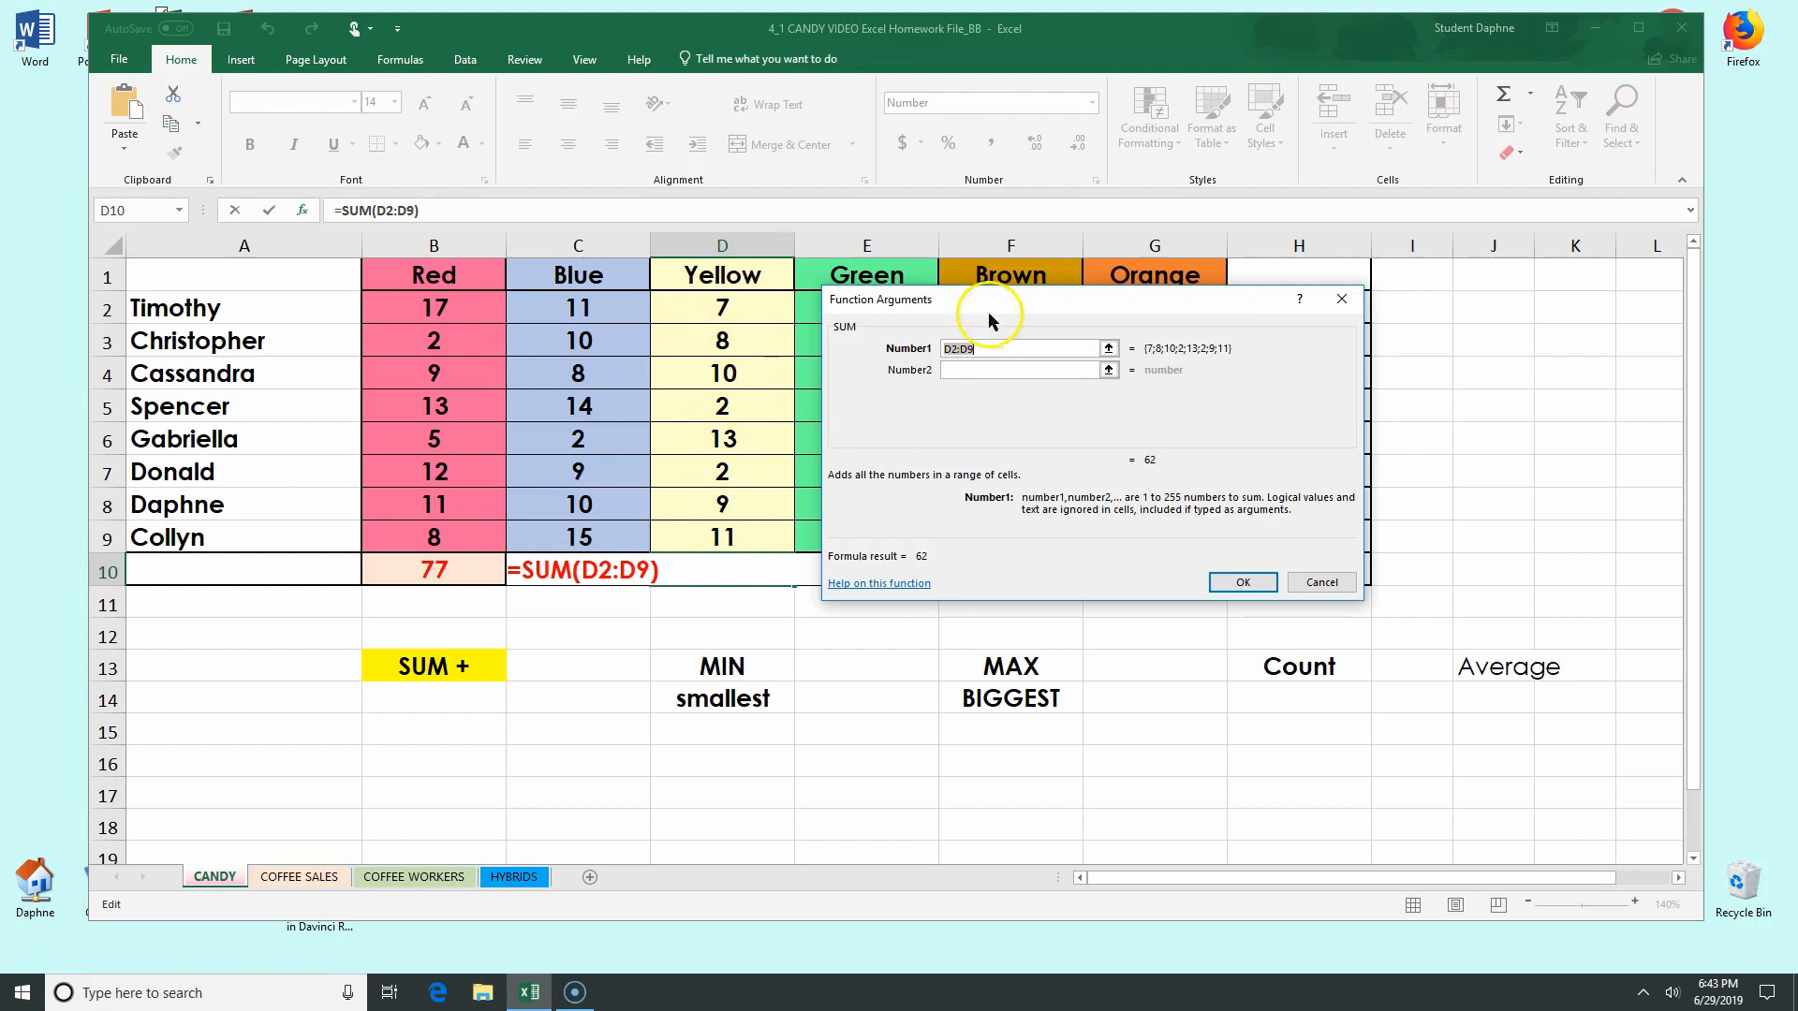
drag(991, 299, 968, 305)
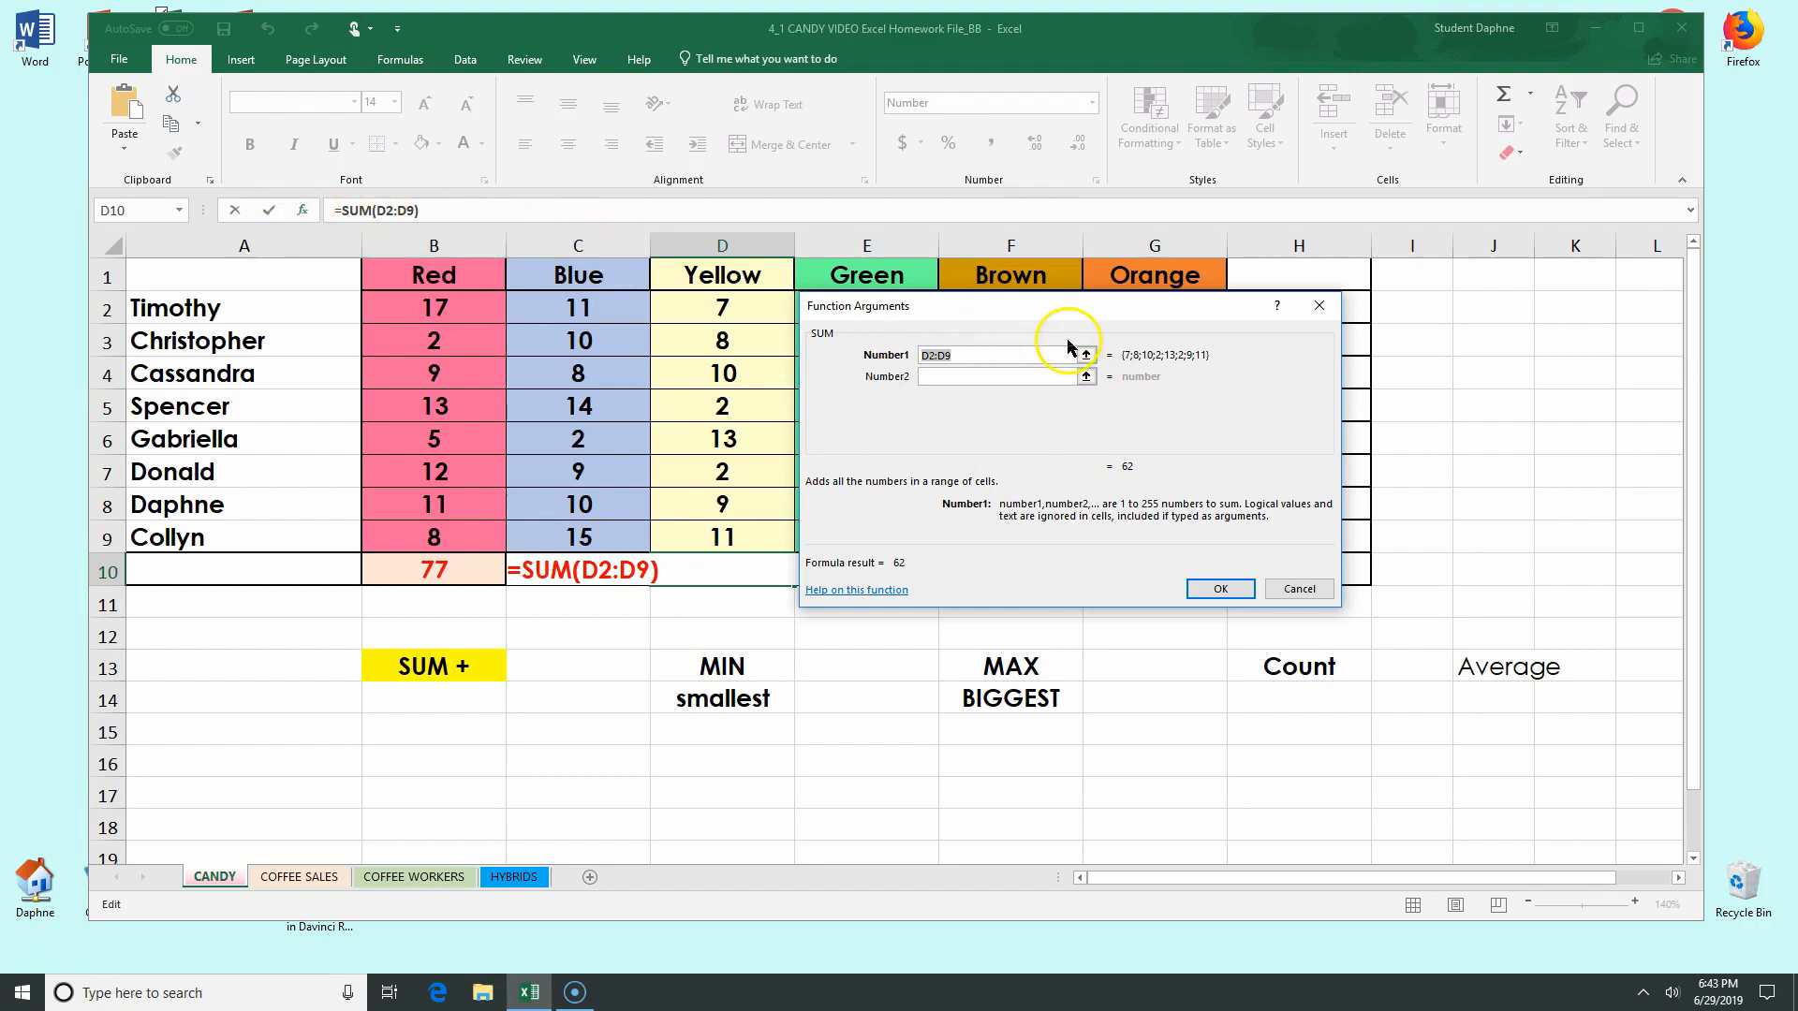
click(1221, 588)
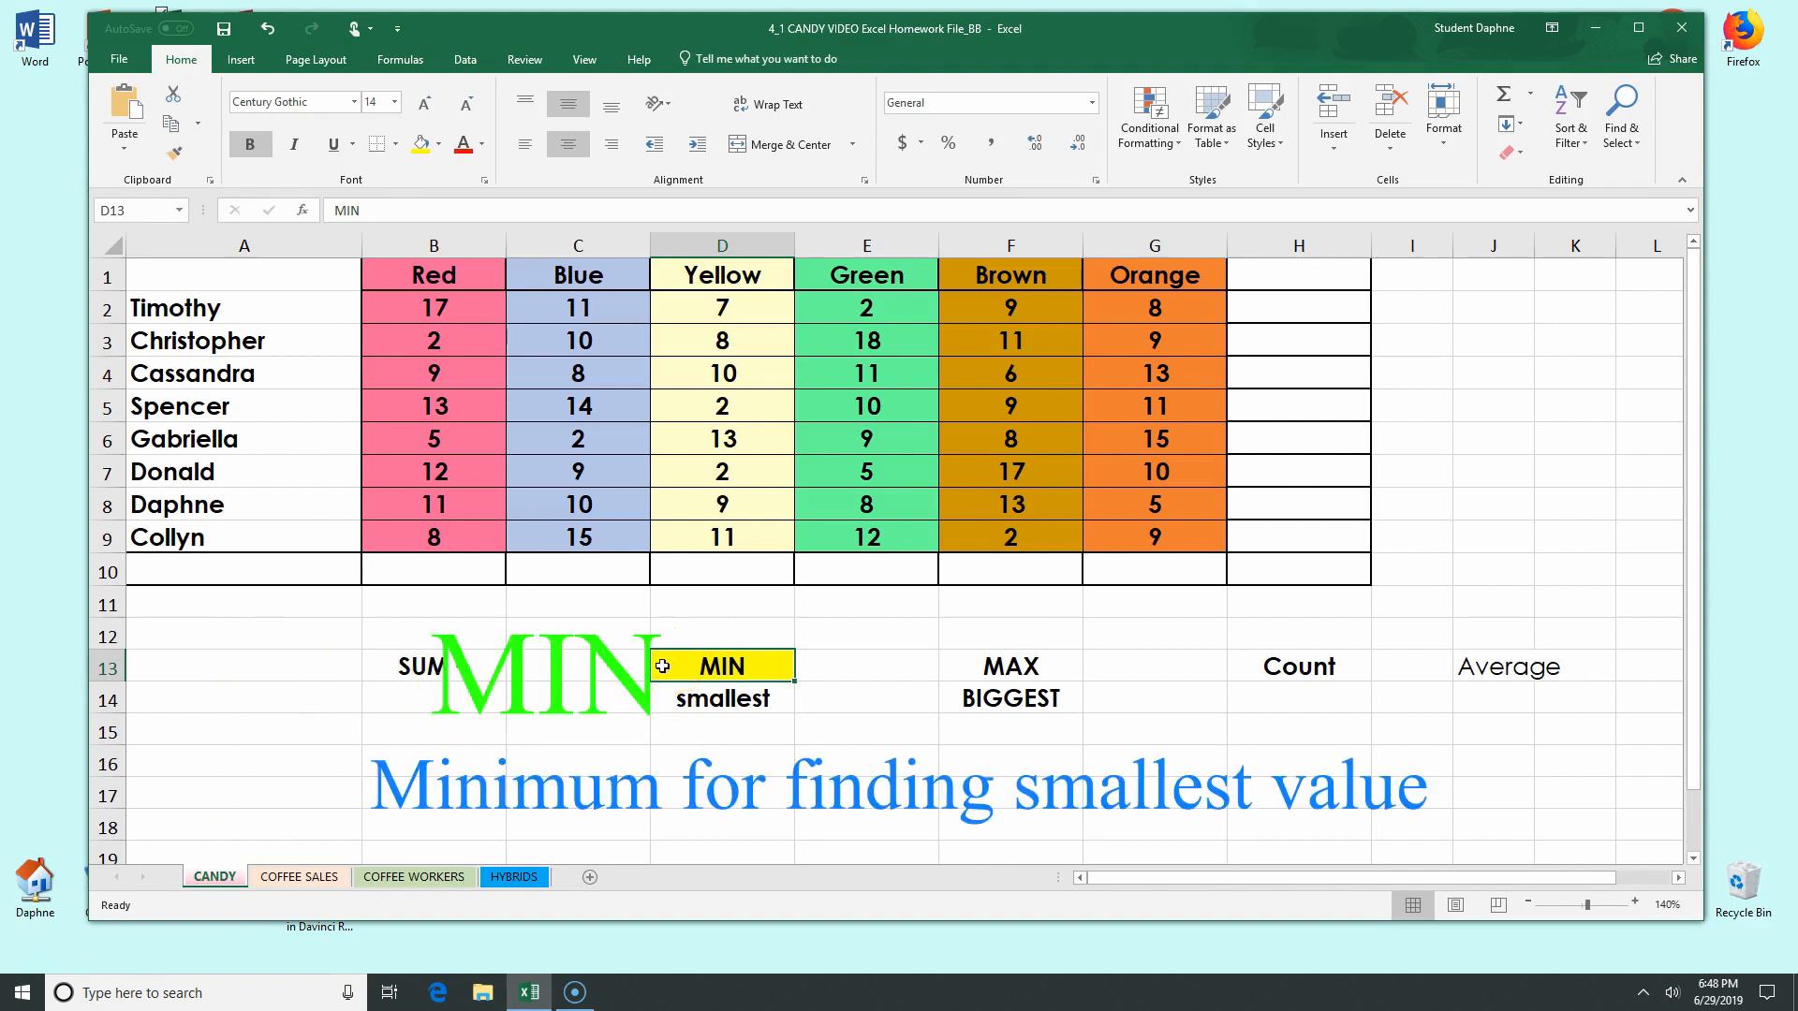
Highlight the smallest Green value, in cell E2, with a yellow fill.
click(872, 246)
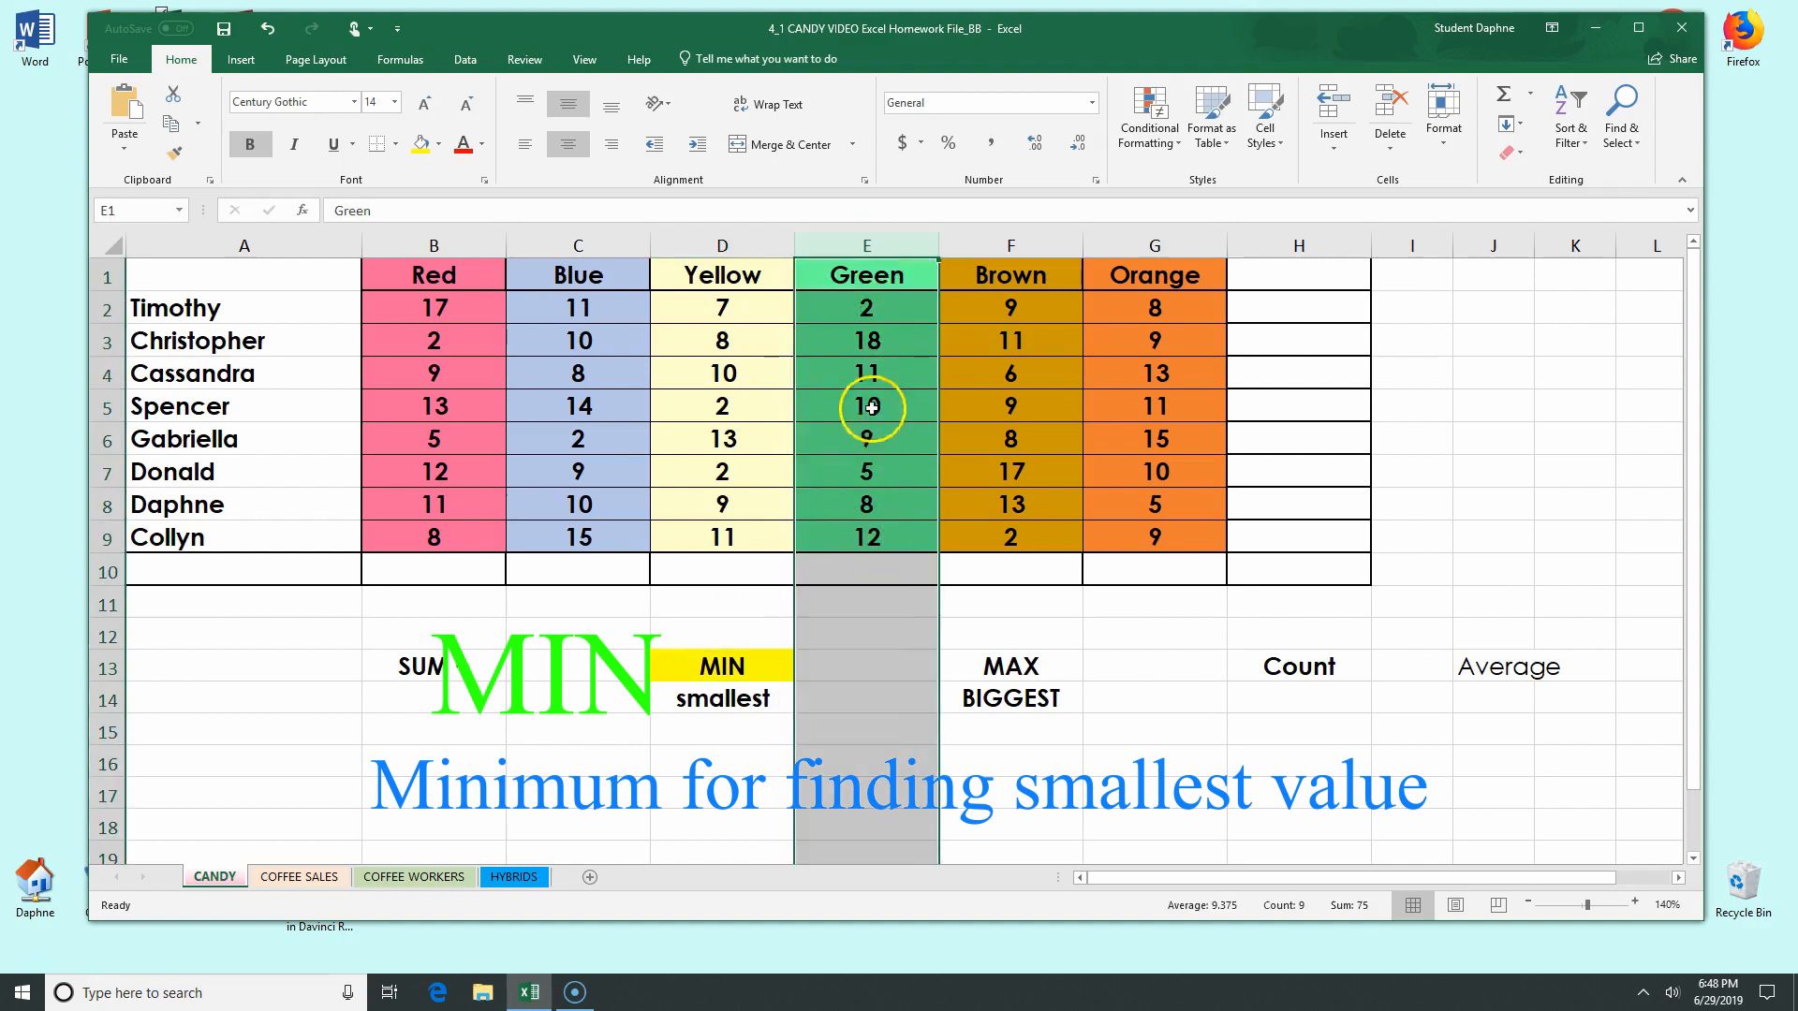
click(878, 304)
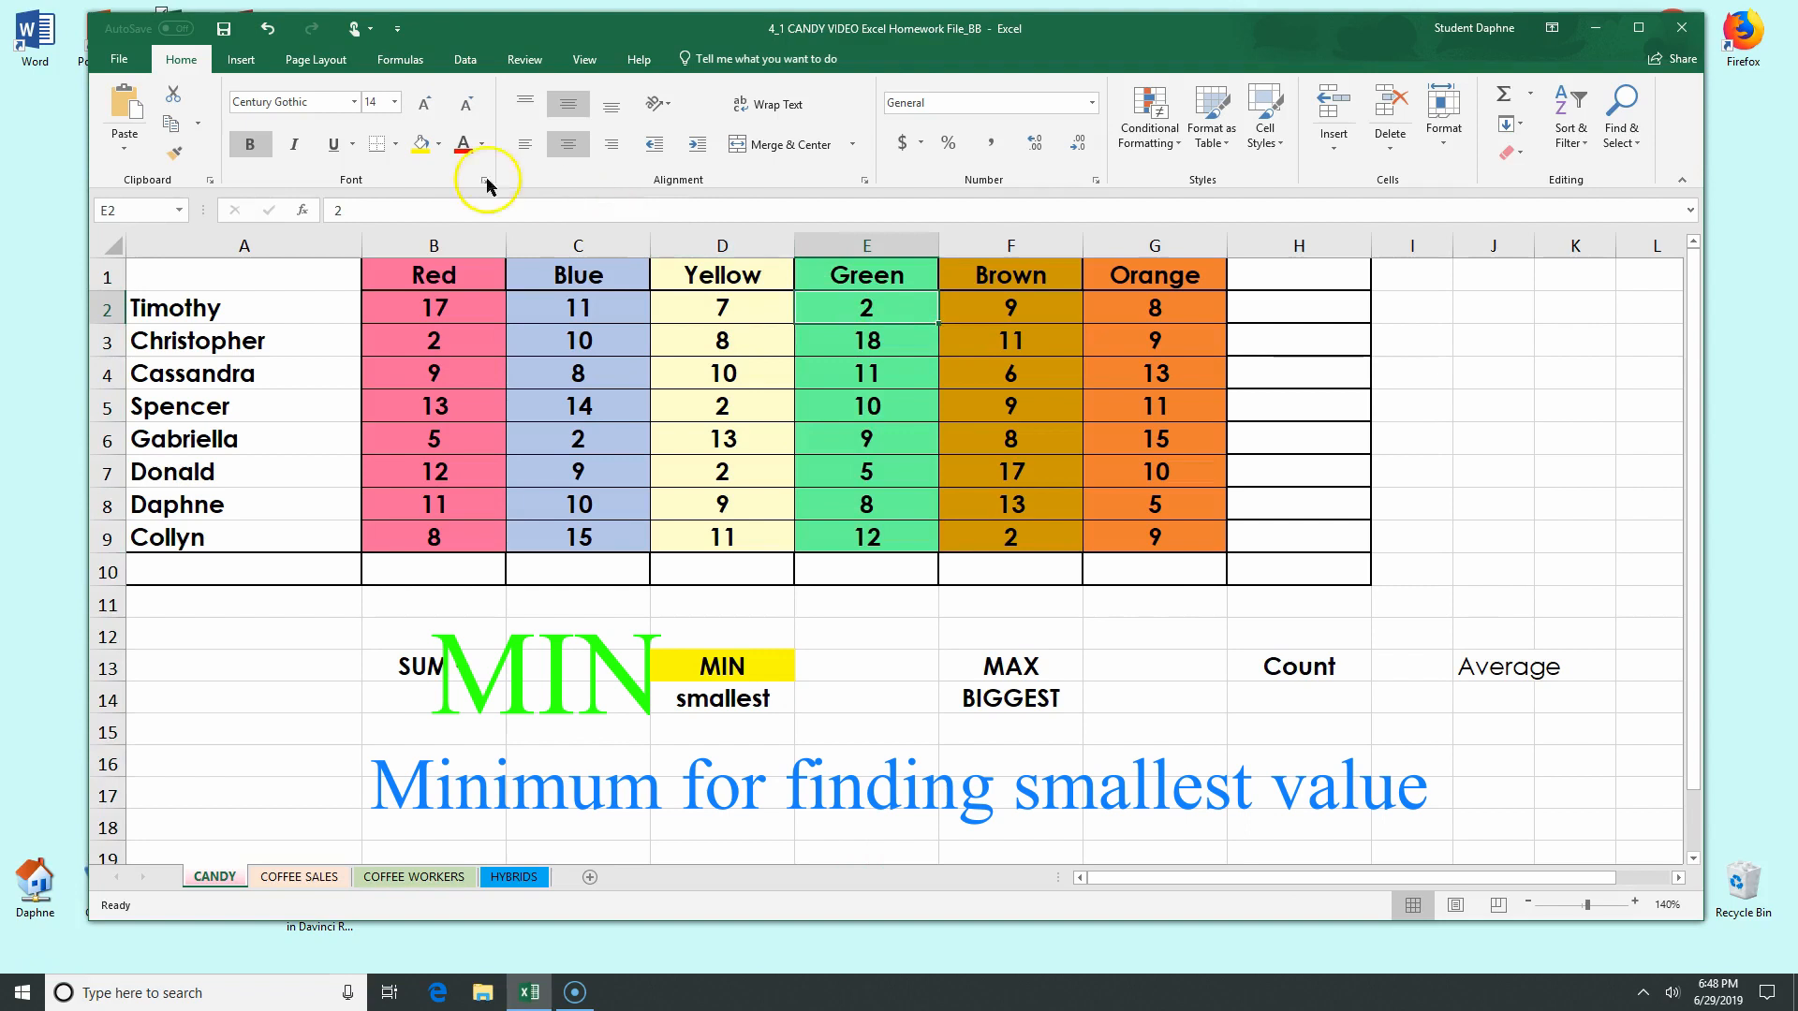
click(421, 145)
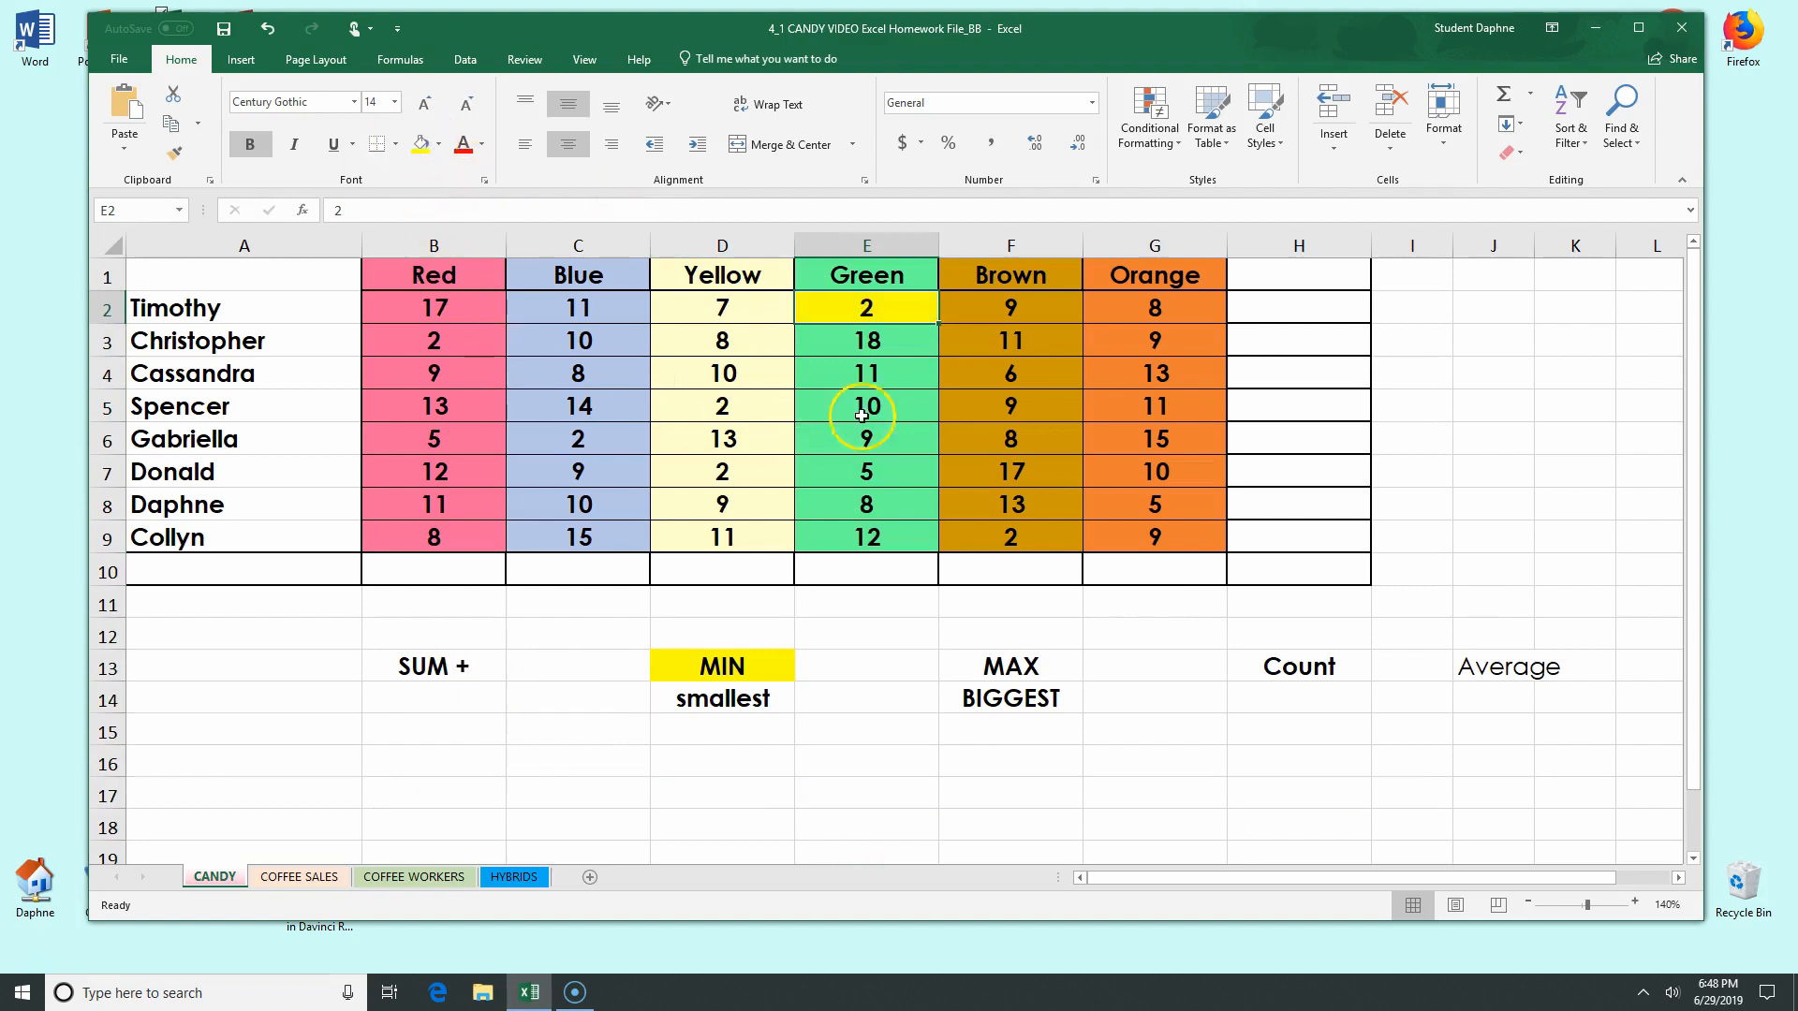
Examine the Green column's values from E2 to E9 one by one to compare them for the smallest number.
click(864, 342)
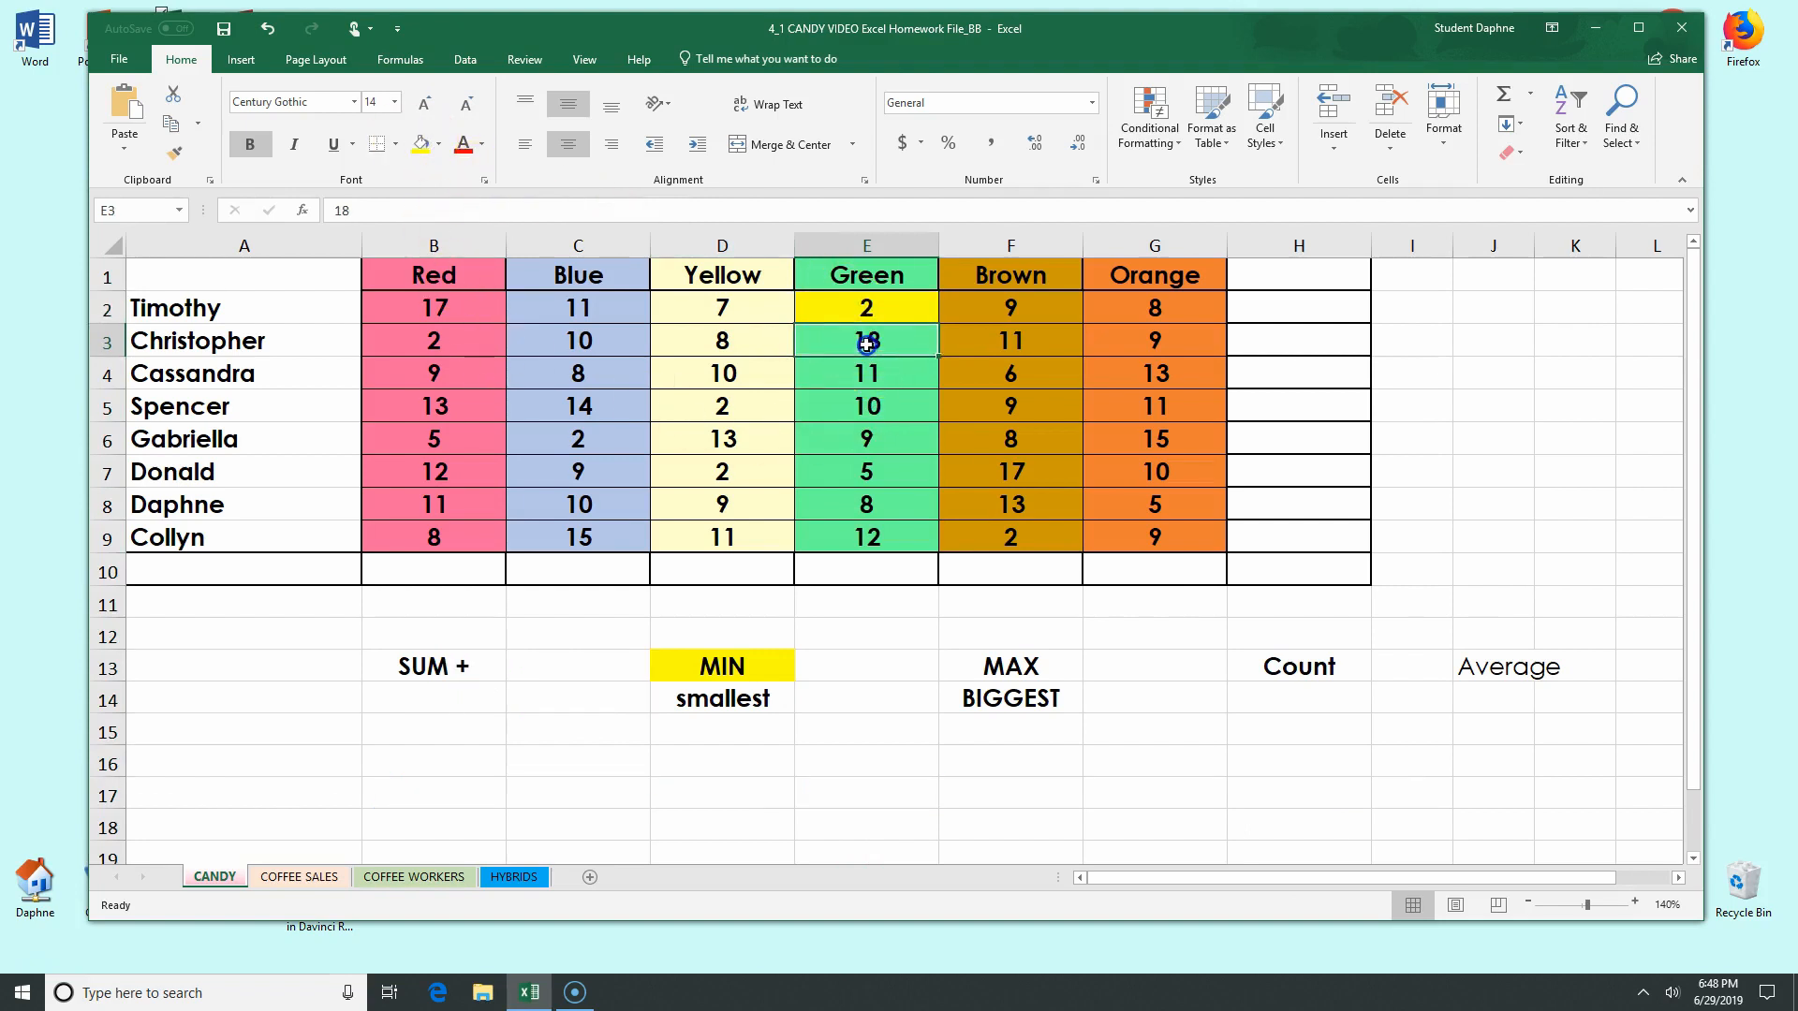
click(859, 379)
click(856, 405)
click(854, 438)
click(852, 471)
click(841, 494)
click(824, 536)
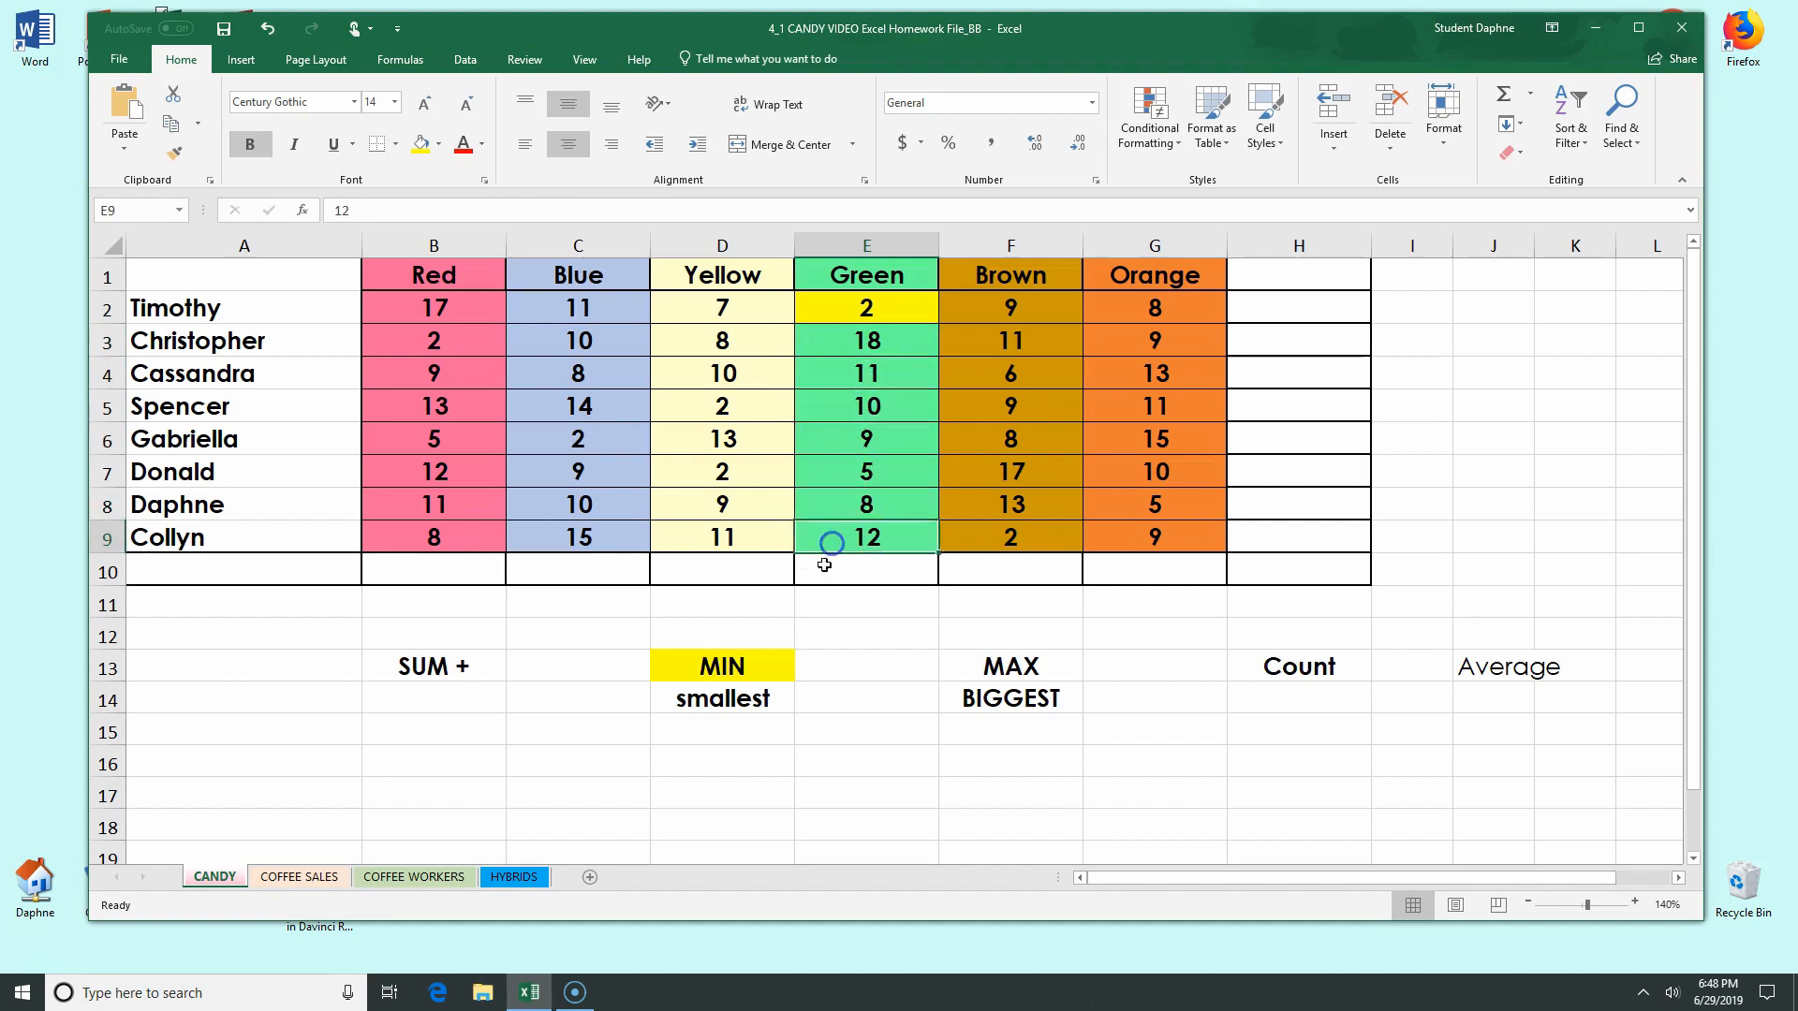
click(830, 574)
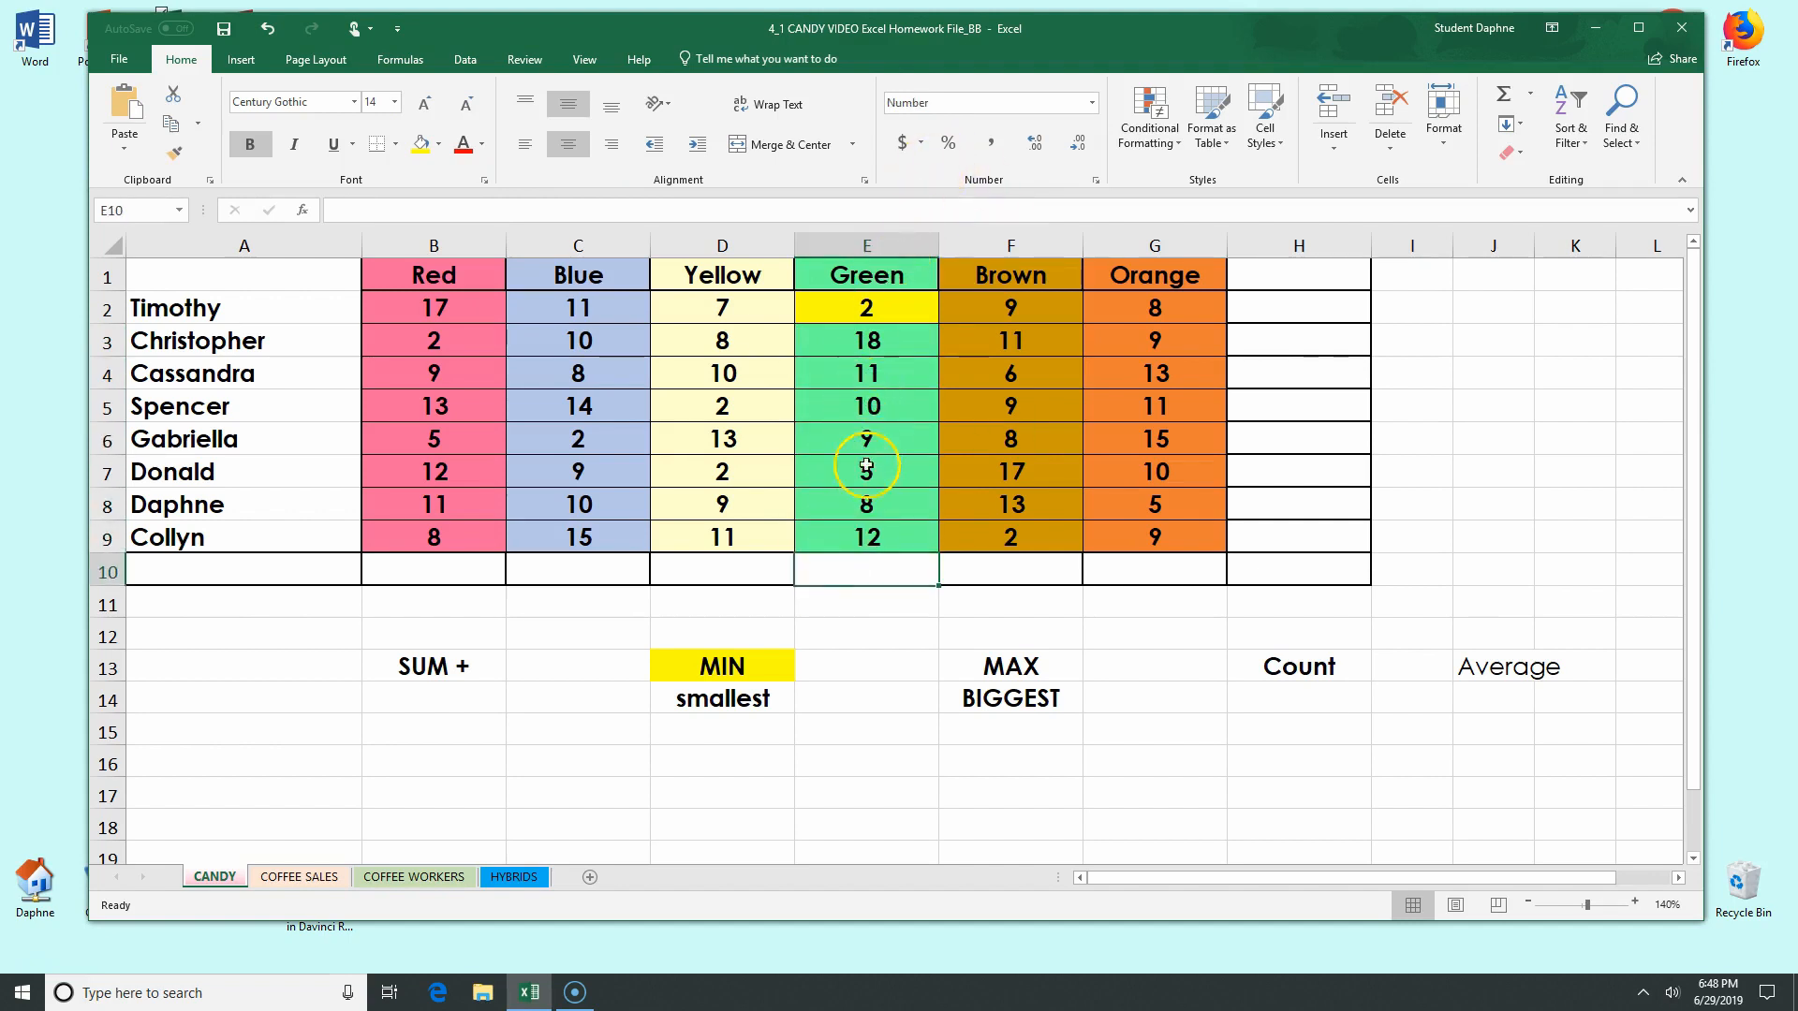
drag(855, 275, 852, 550)
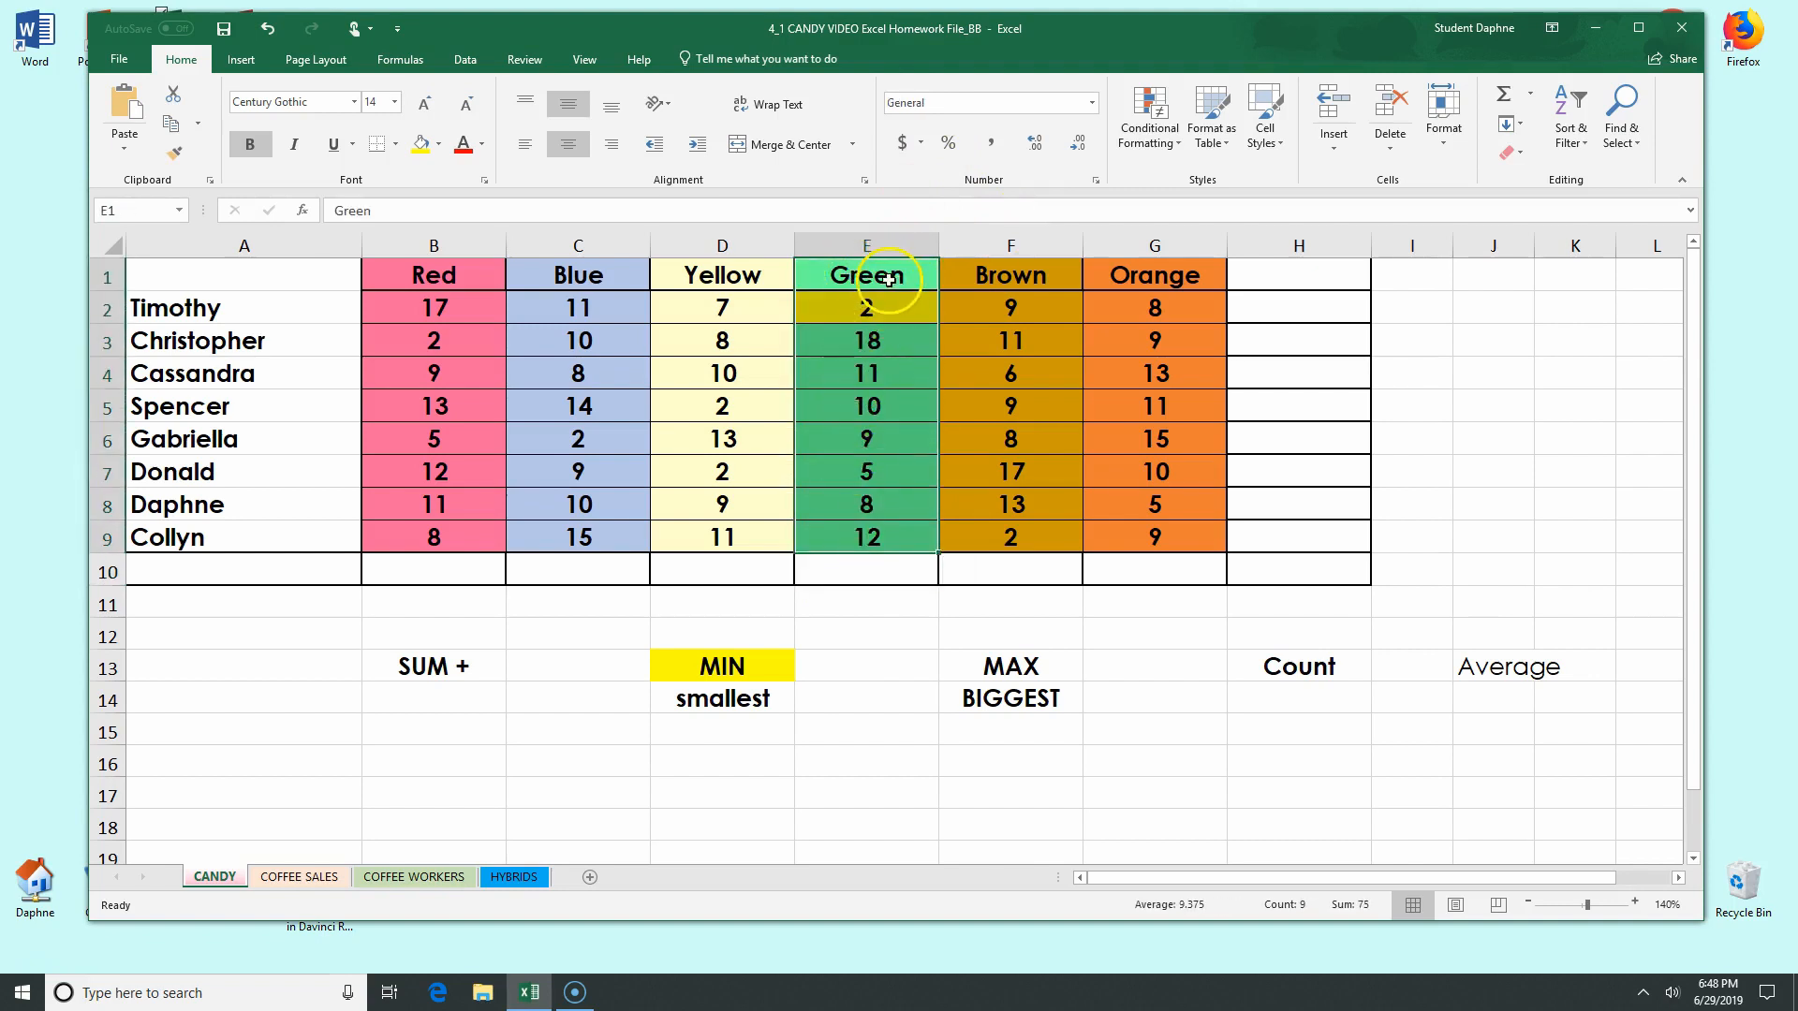
click(899, 243)
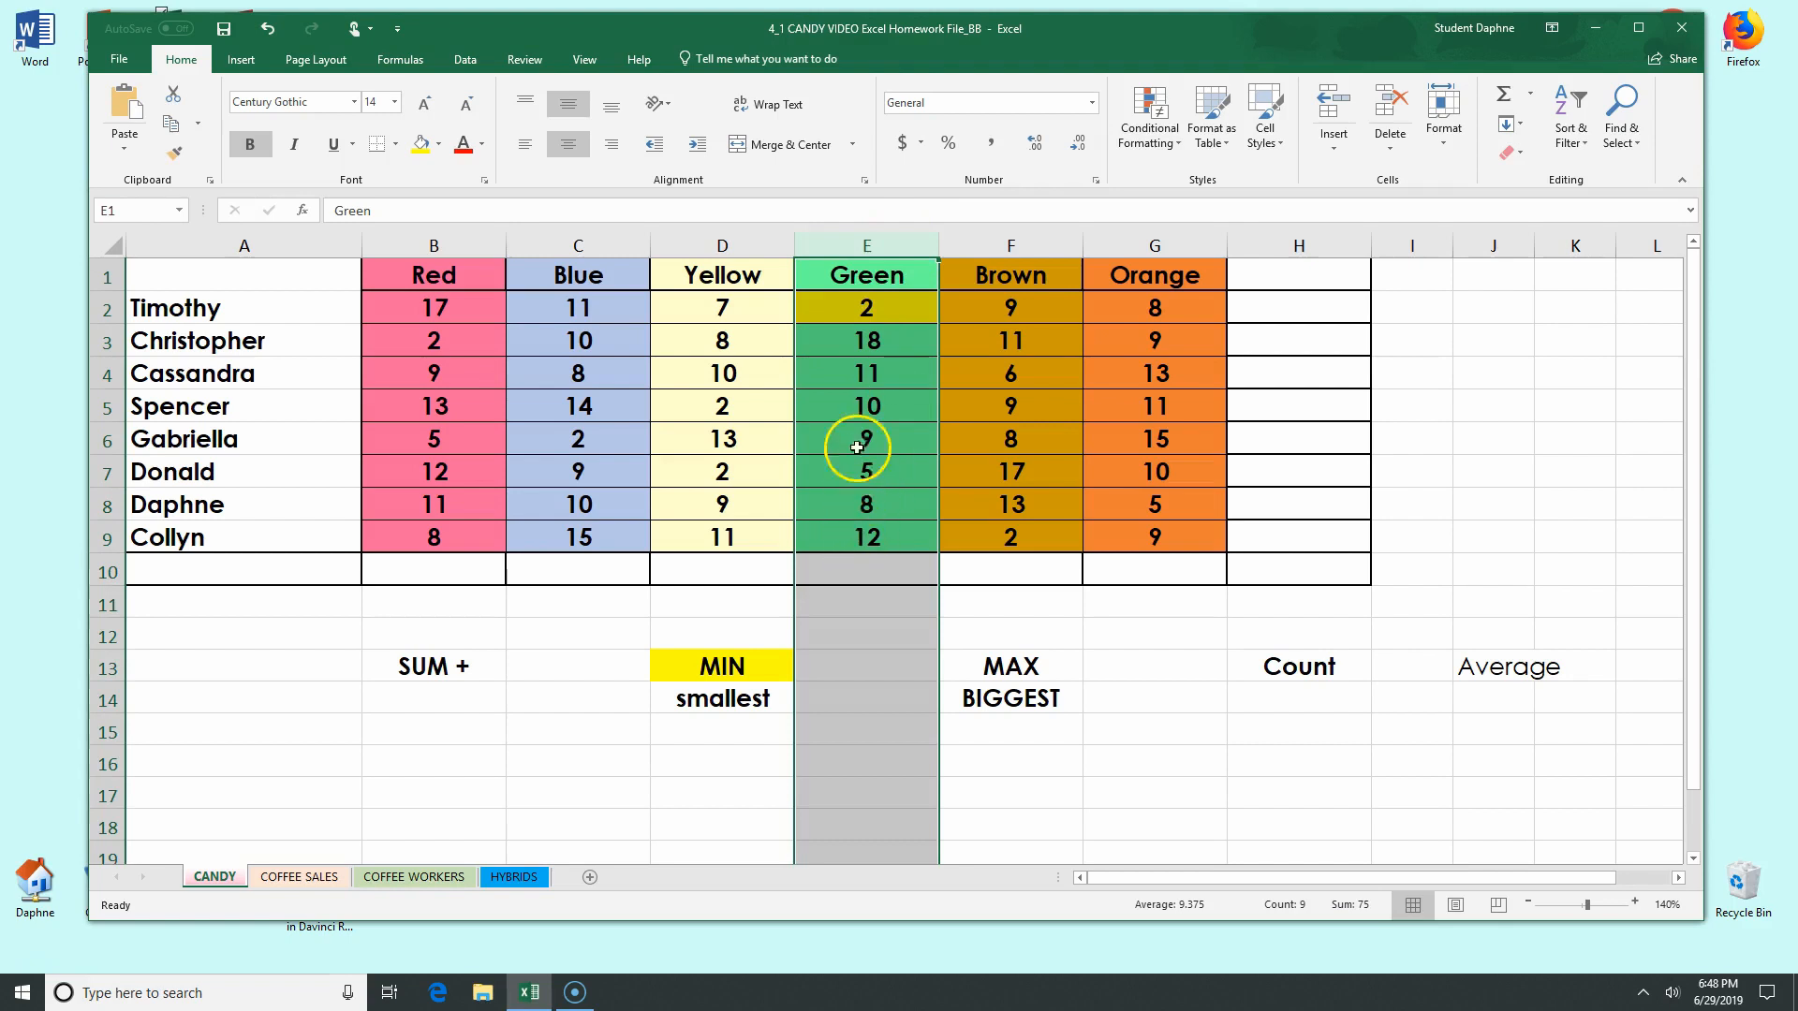
click(871, 307)
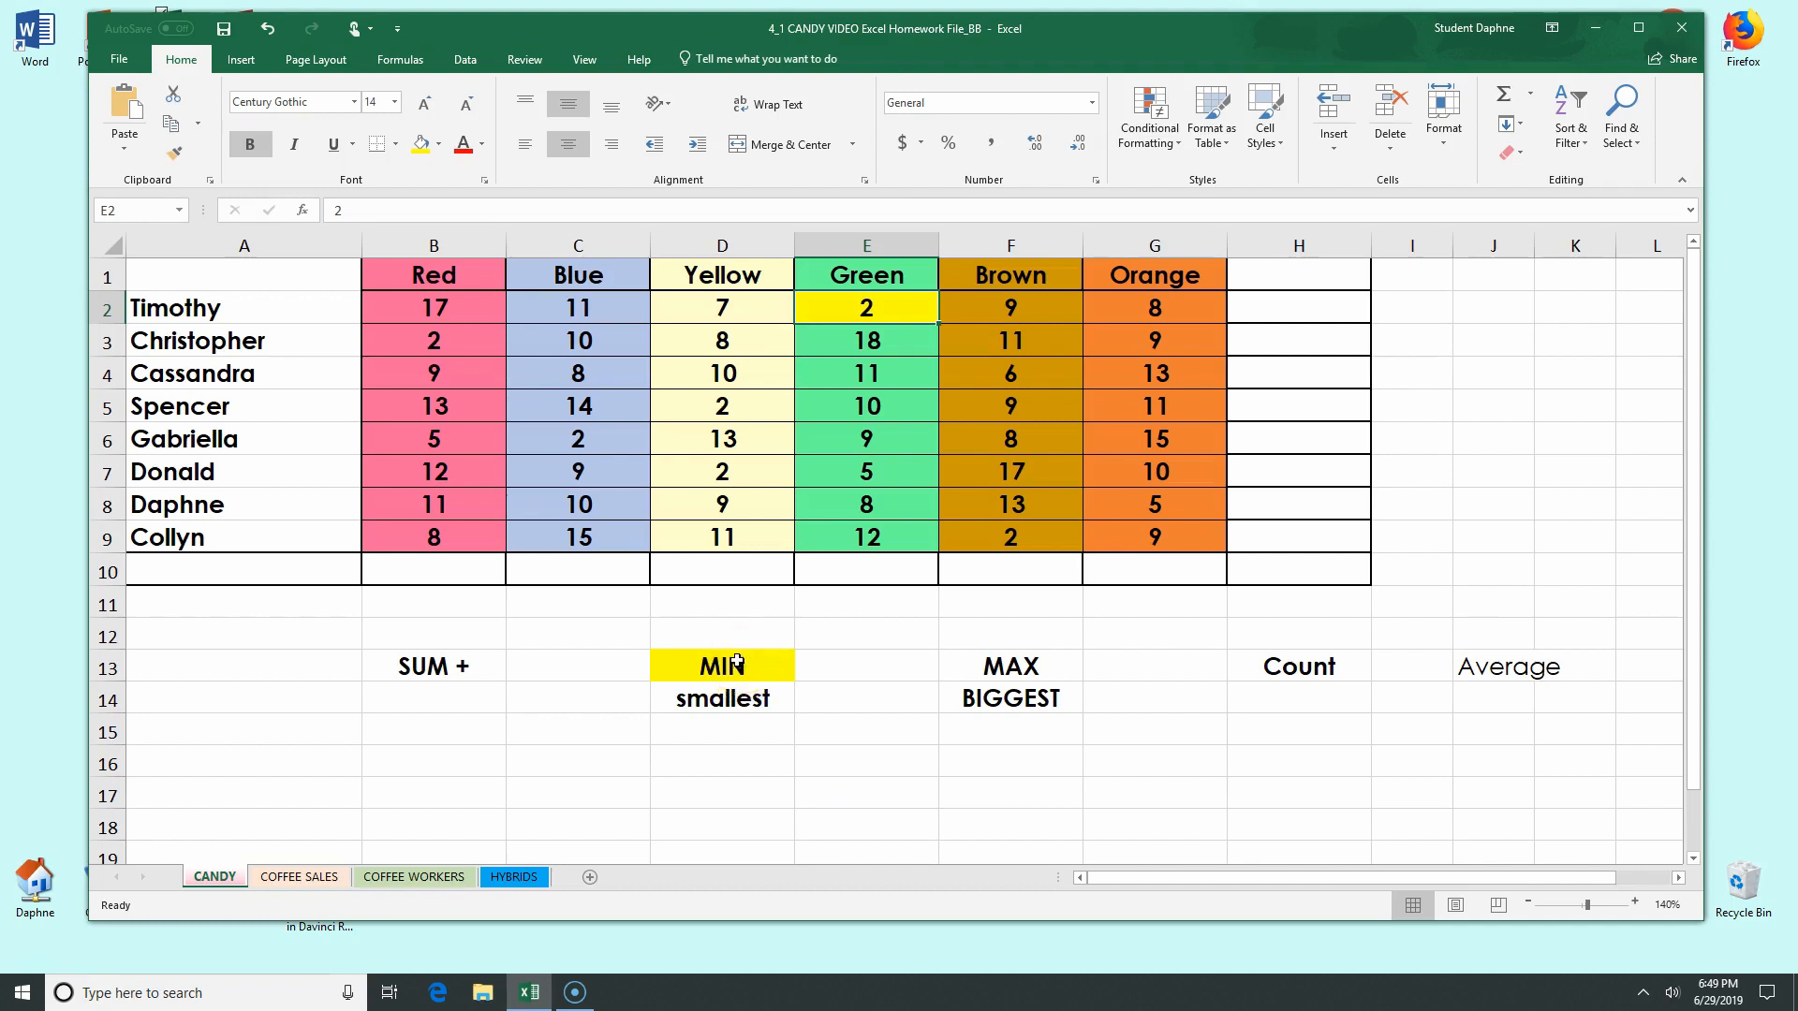
Find the smallest Green value in E10 with AutoSum's Min function over E2:E9 and fill the result cell yellow.
click(819, 566)
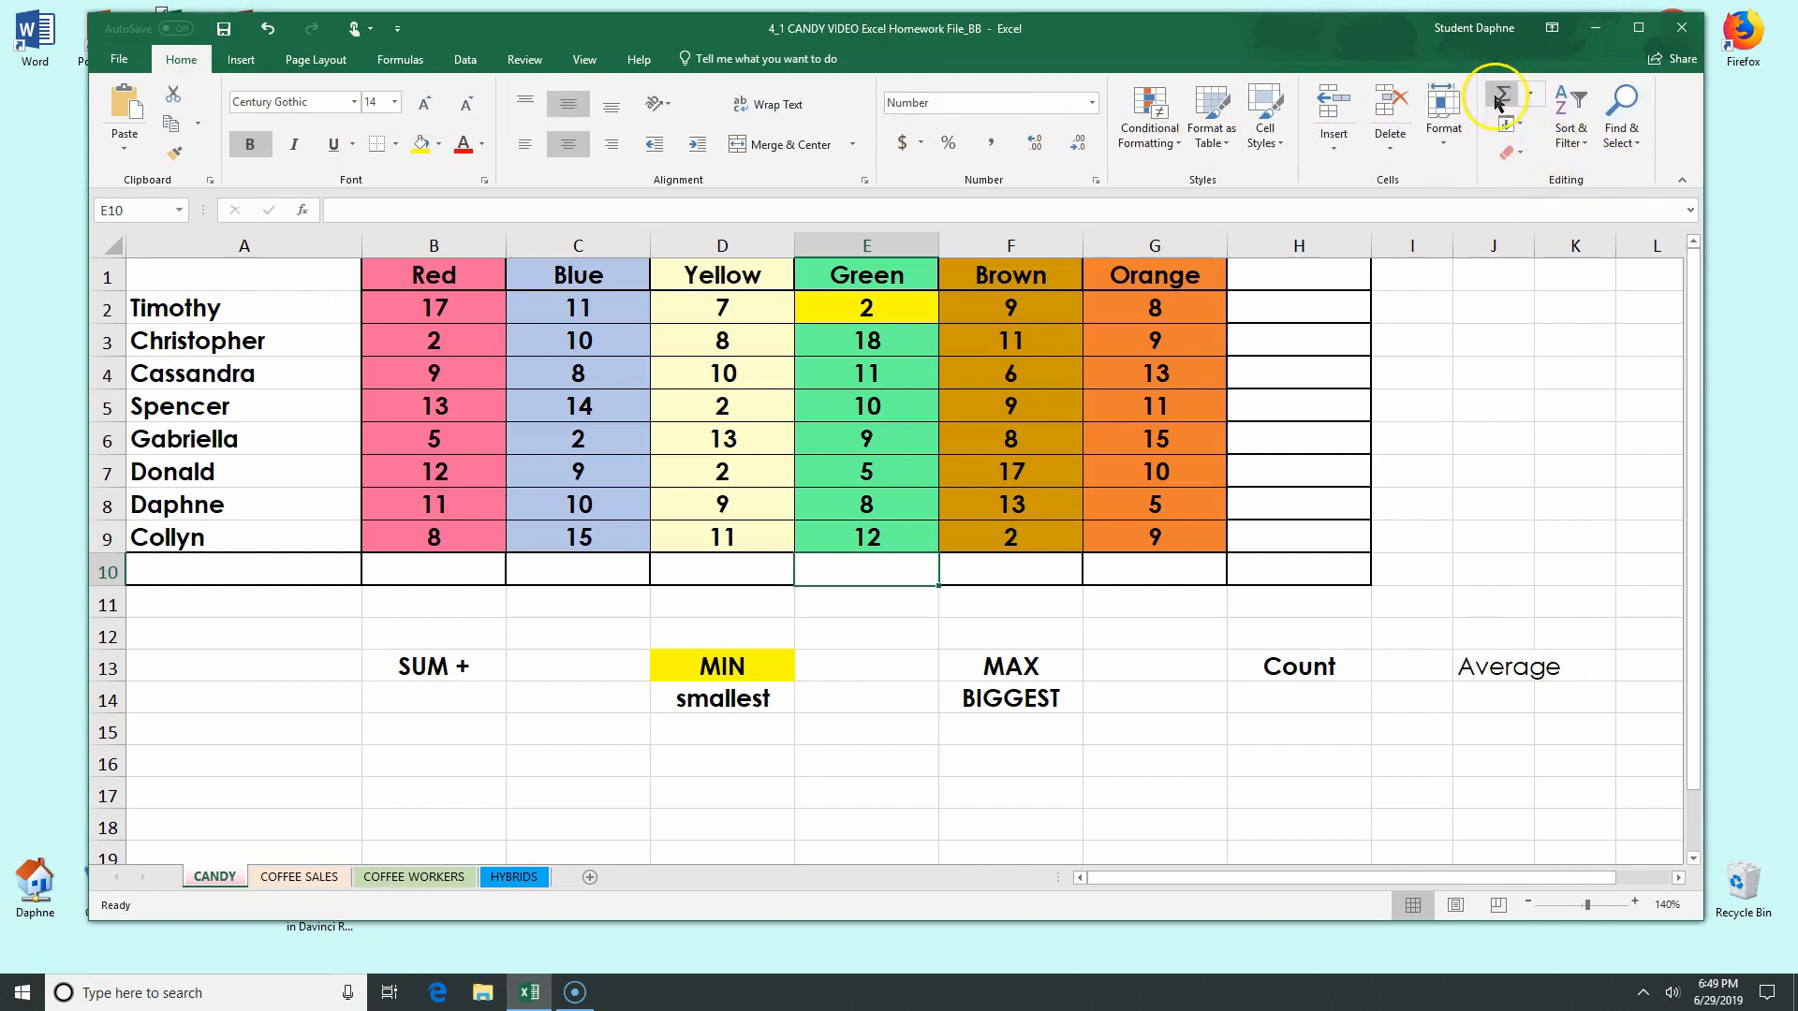
click(1528, 99)
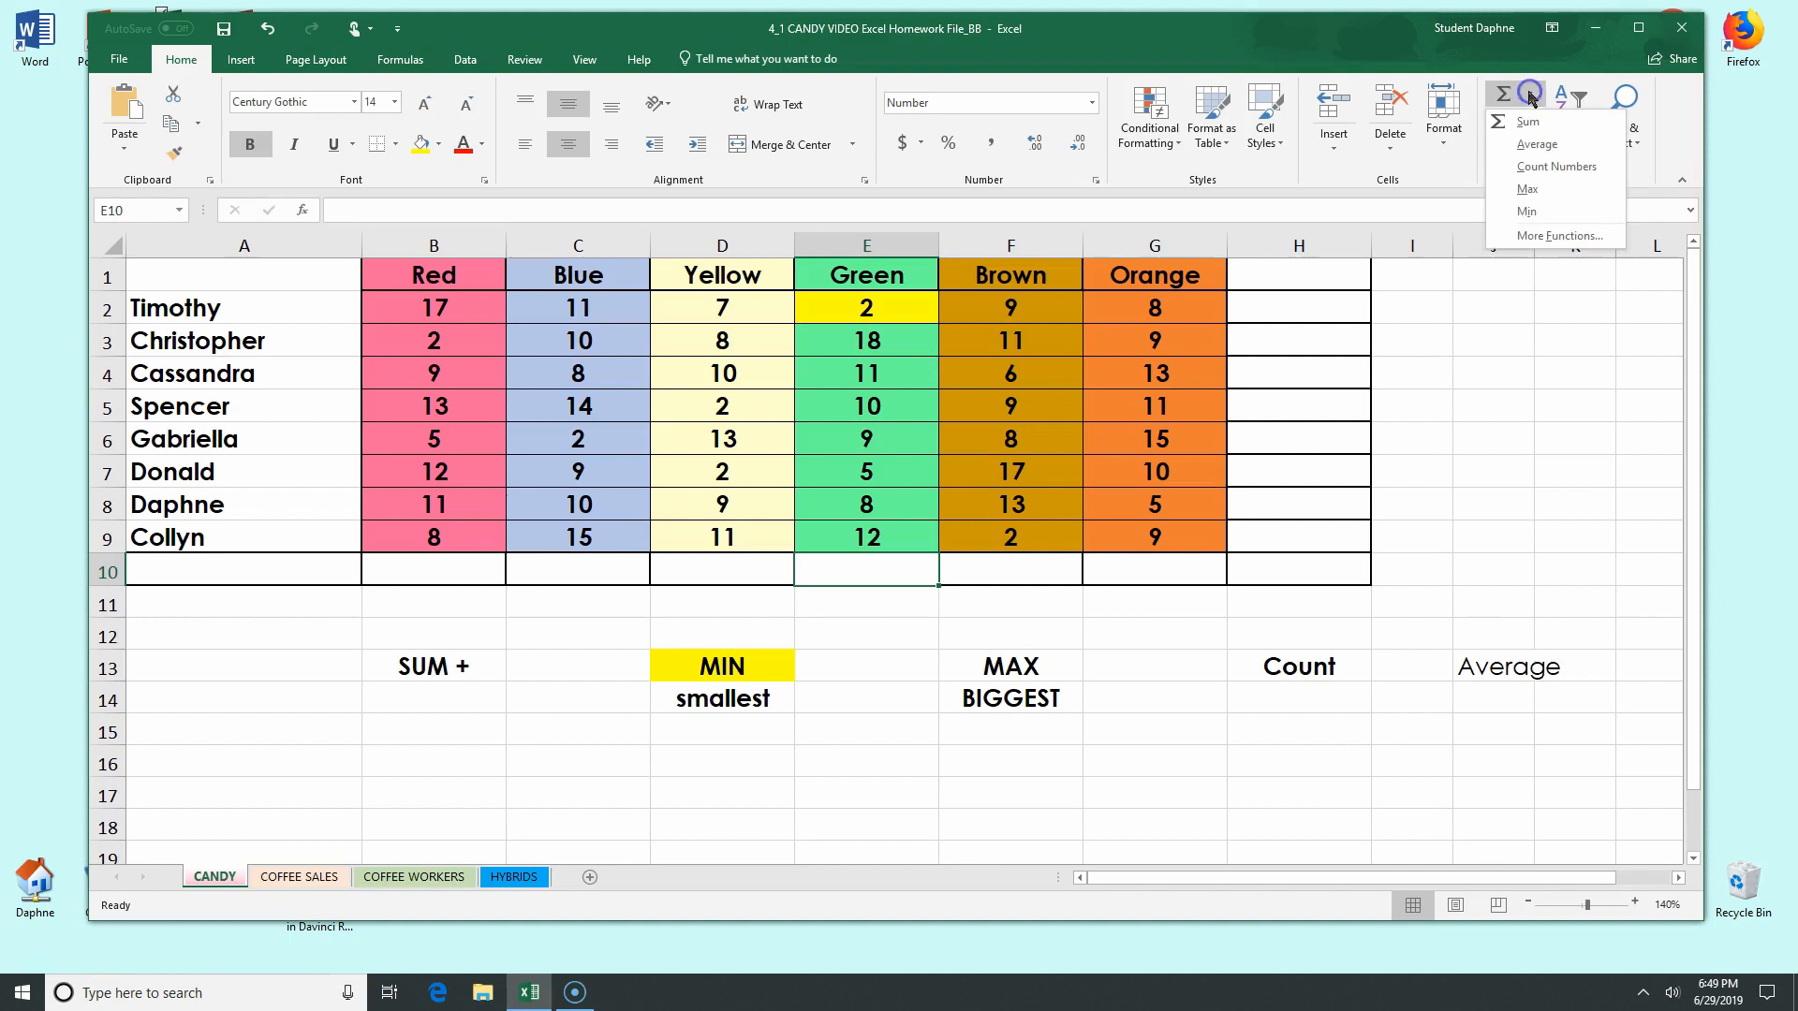
click(1529, 211)
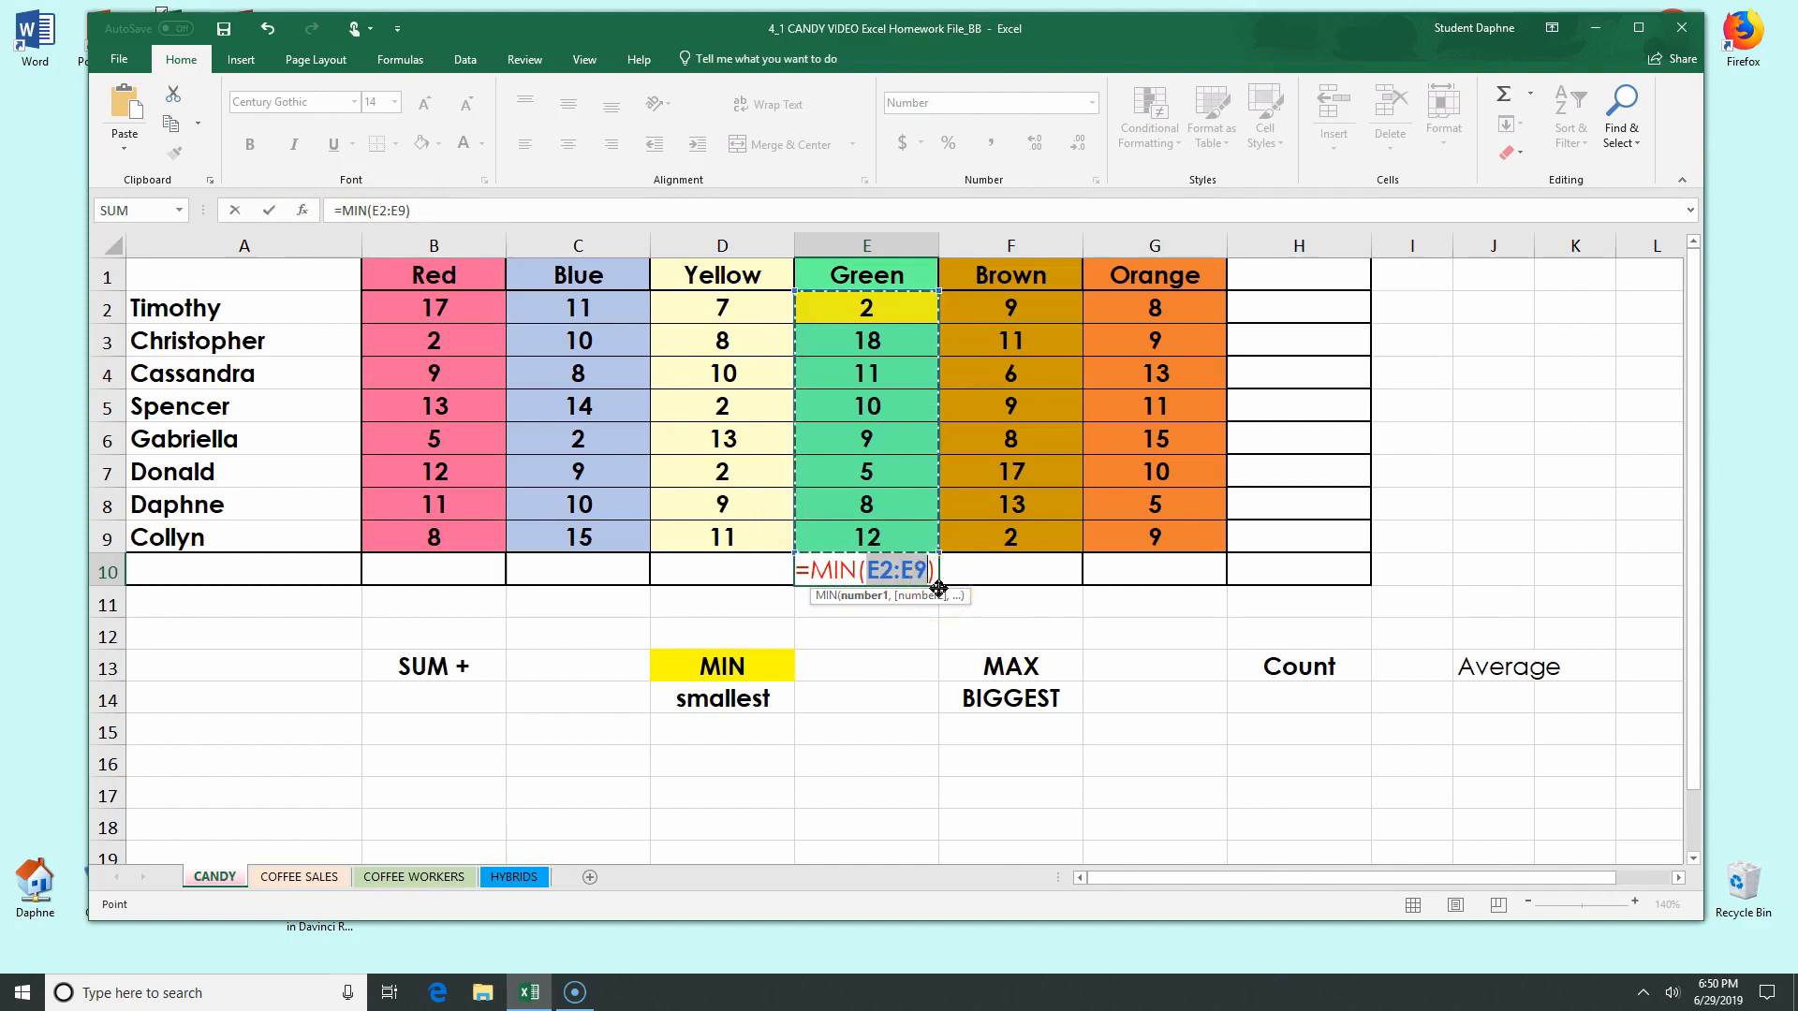
key(Return)
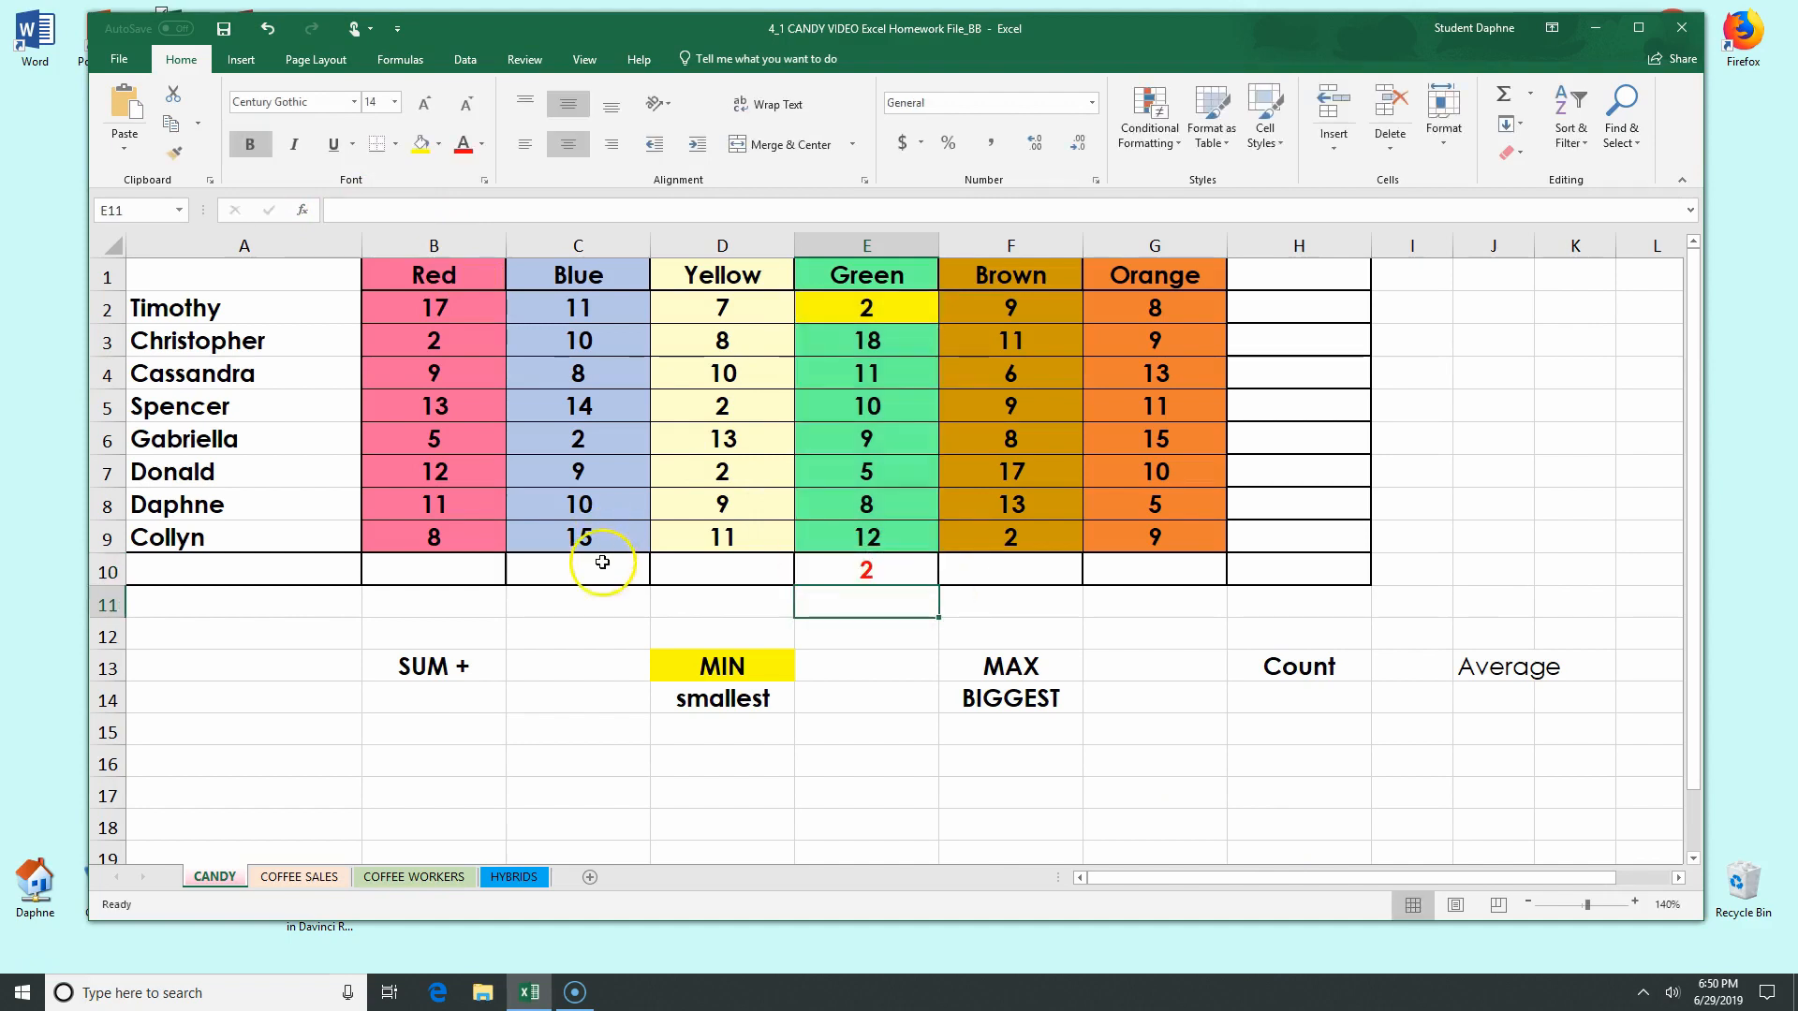
click(824, 572)
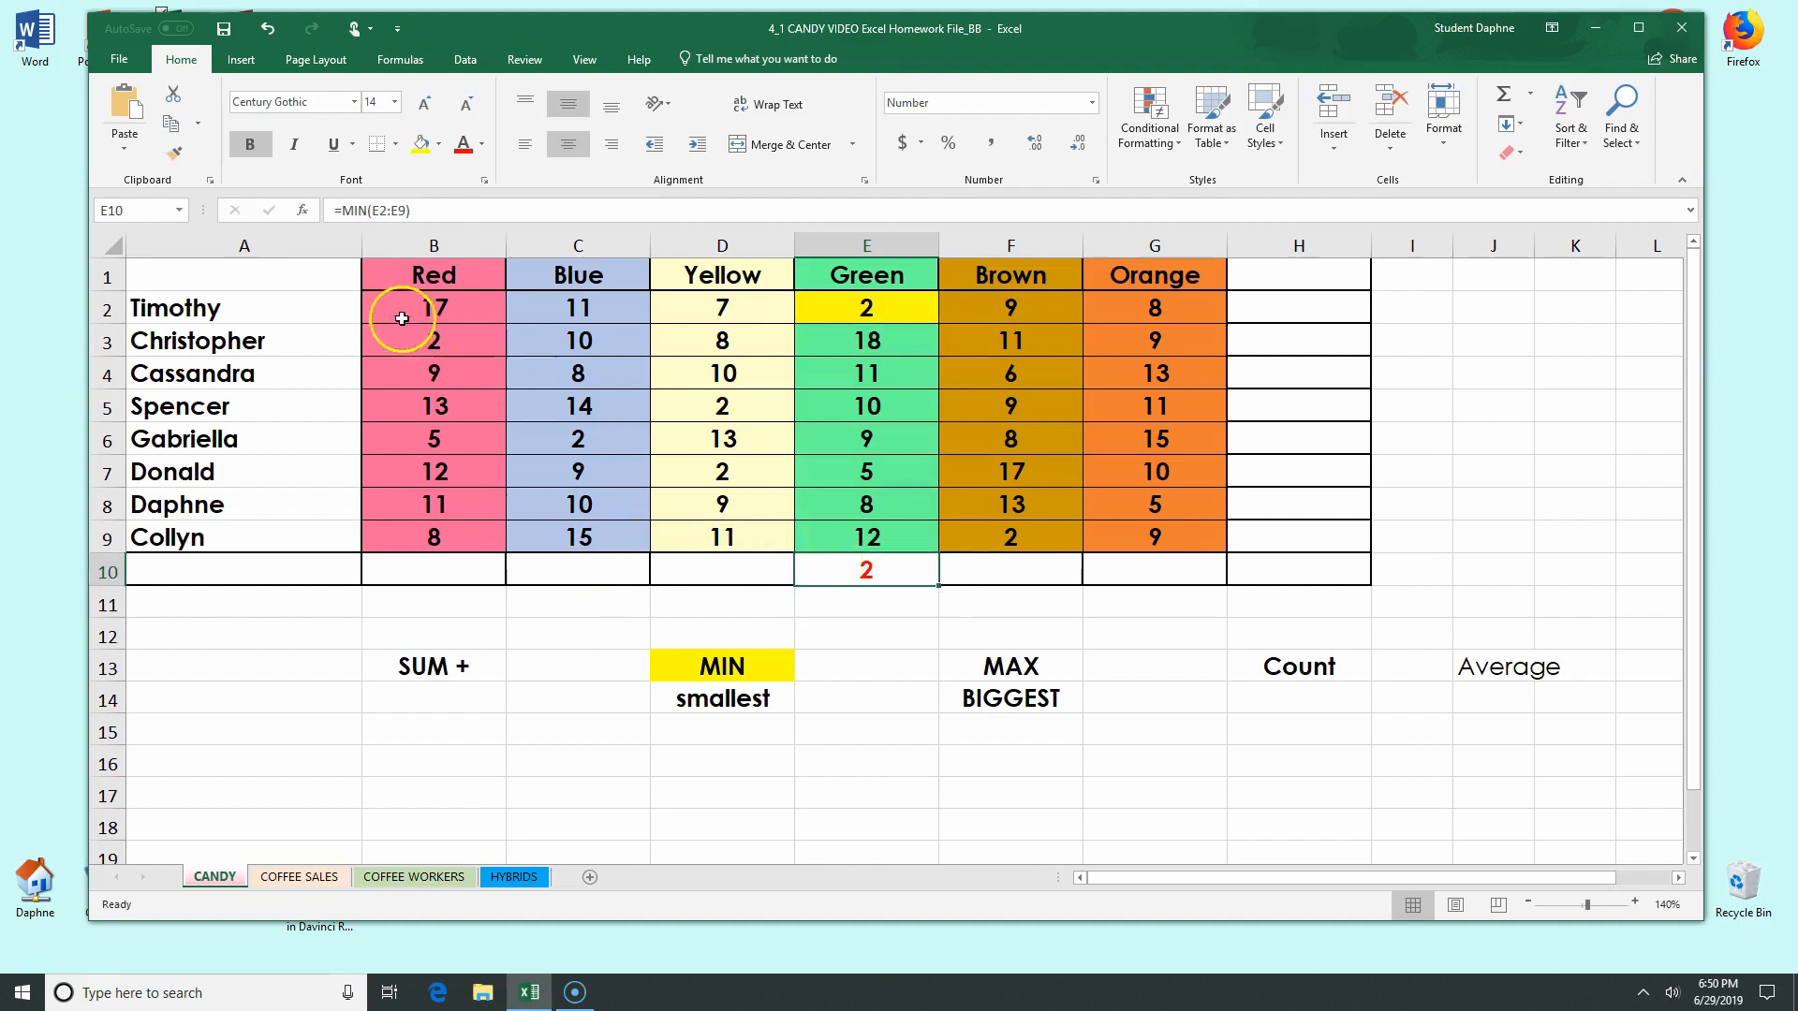
click(424, 148)
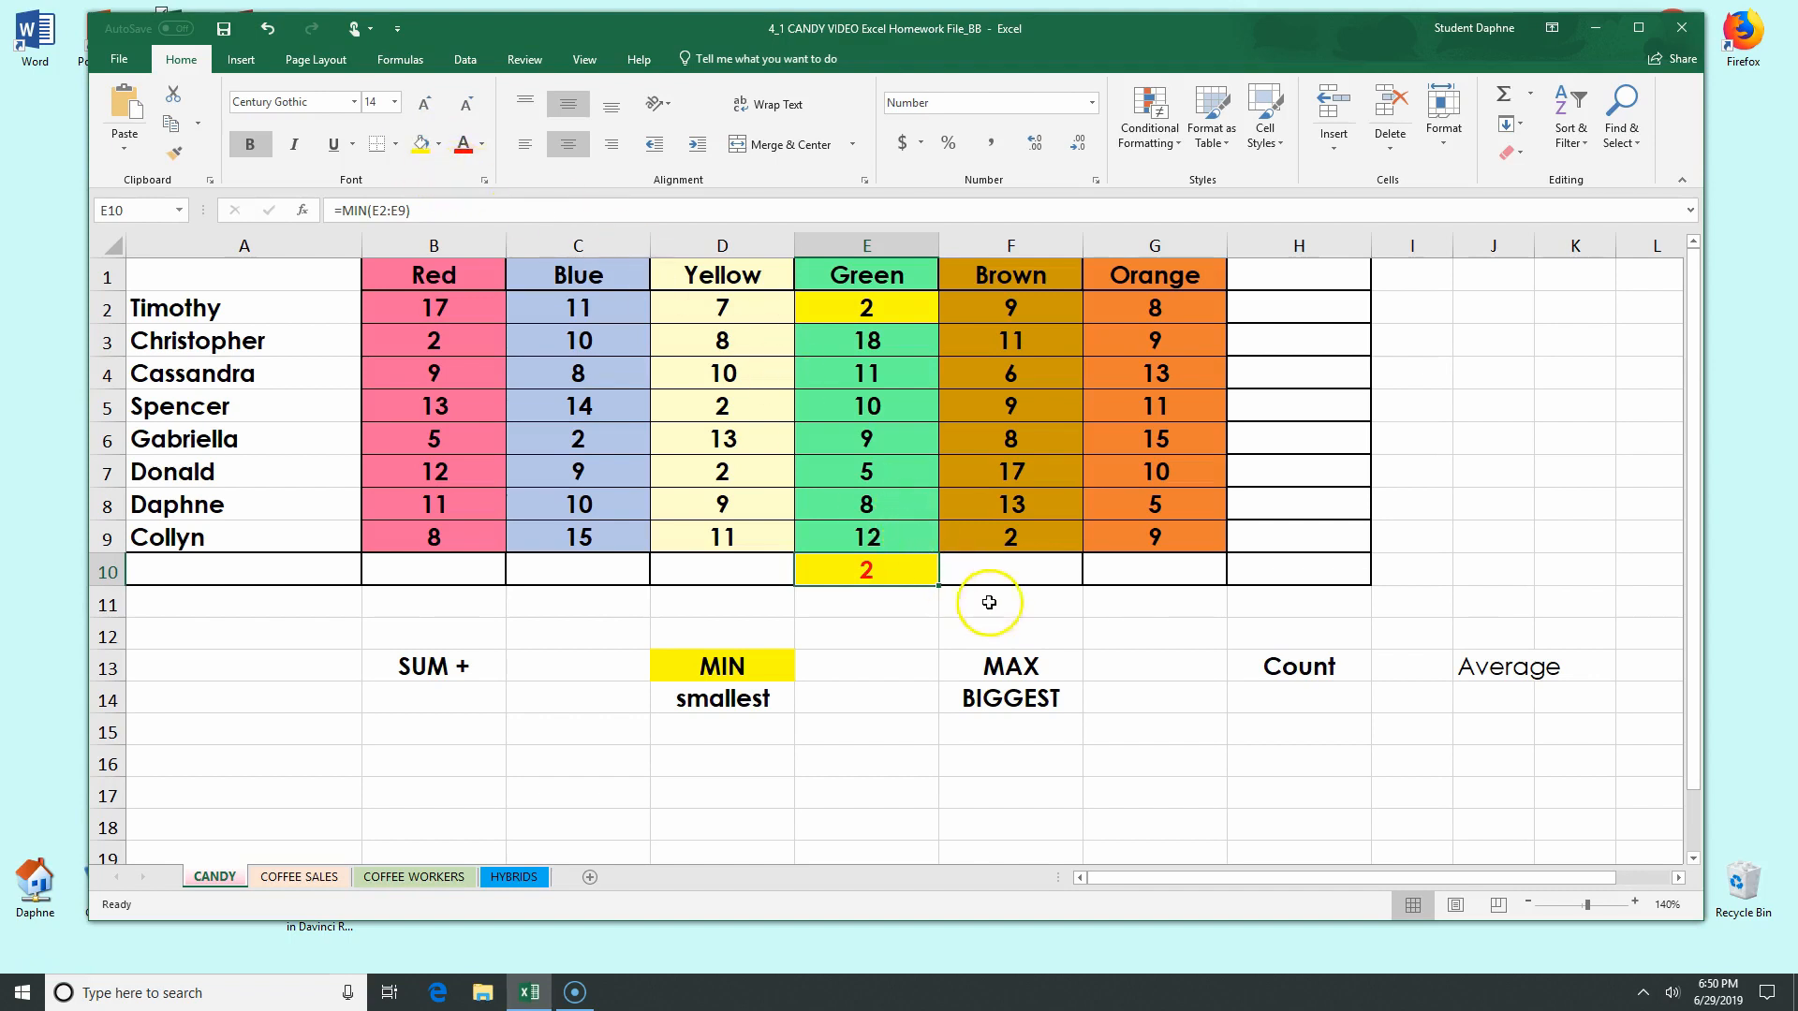
Highlight the smallest Brown value, in cell F9, with a yellow fill.
click(1015, 573)
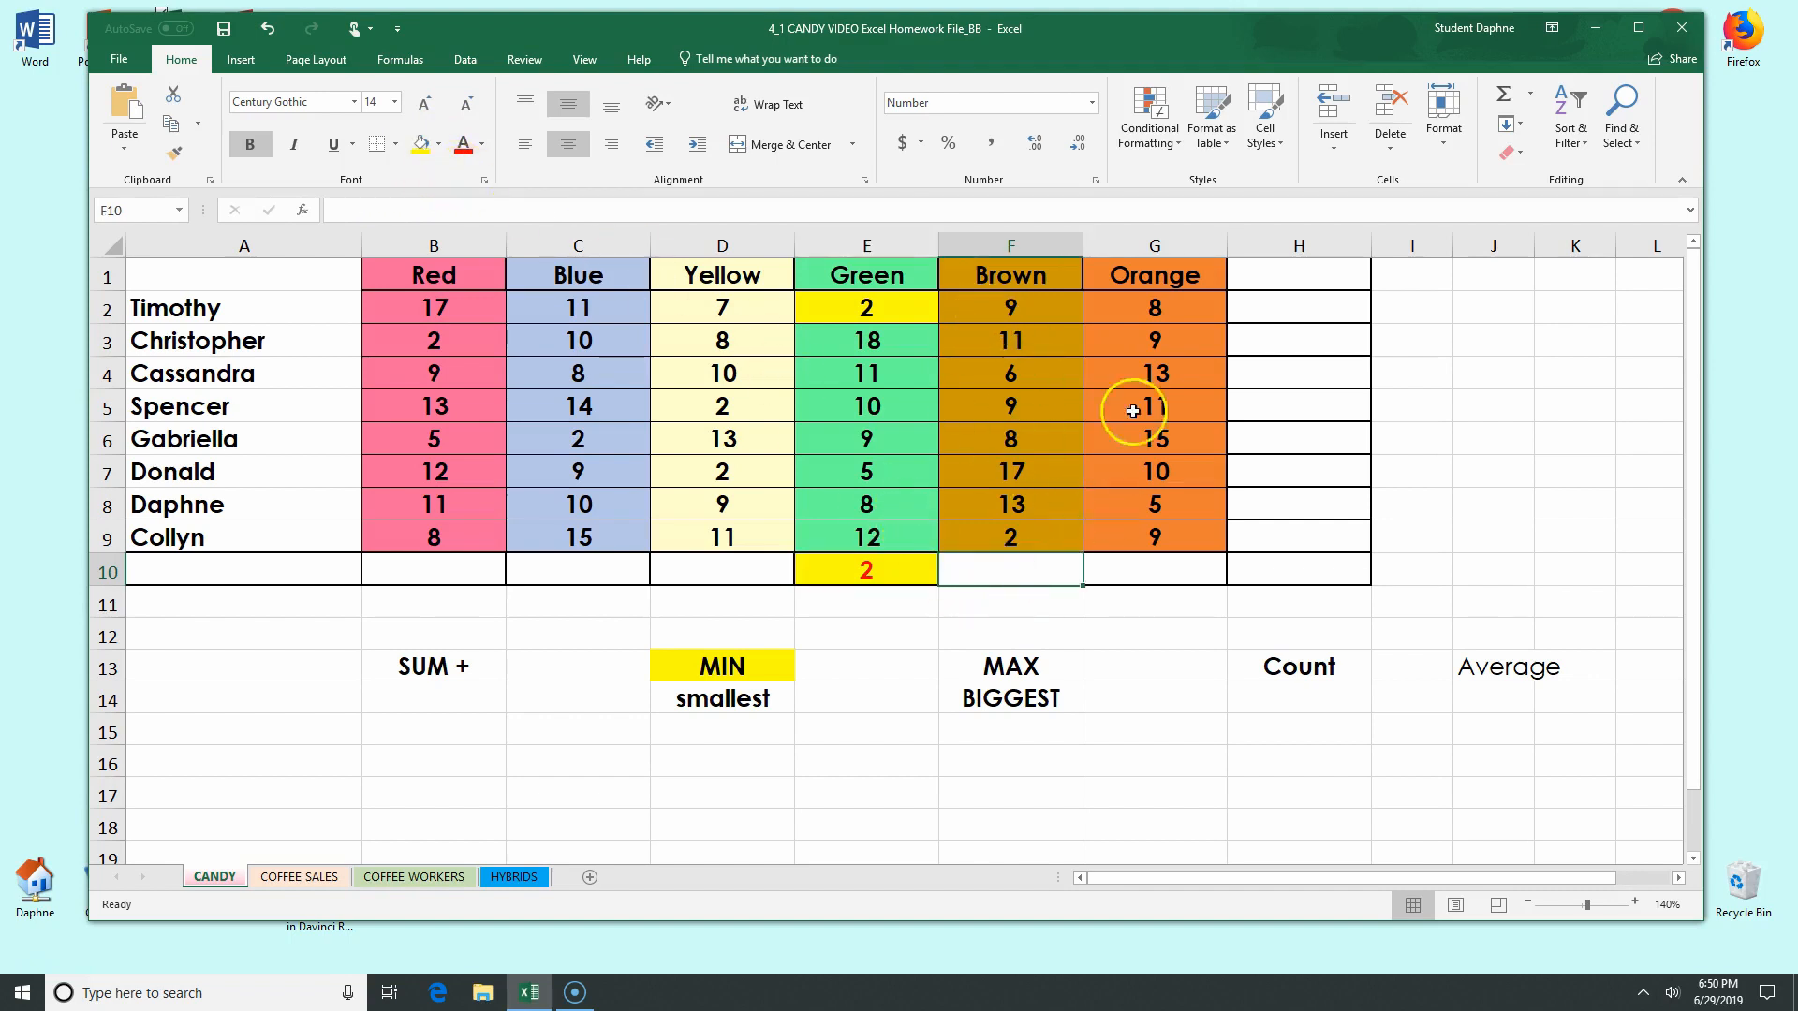
click(1018, 532)
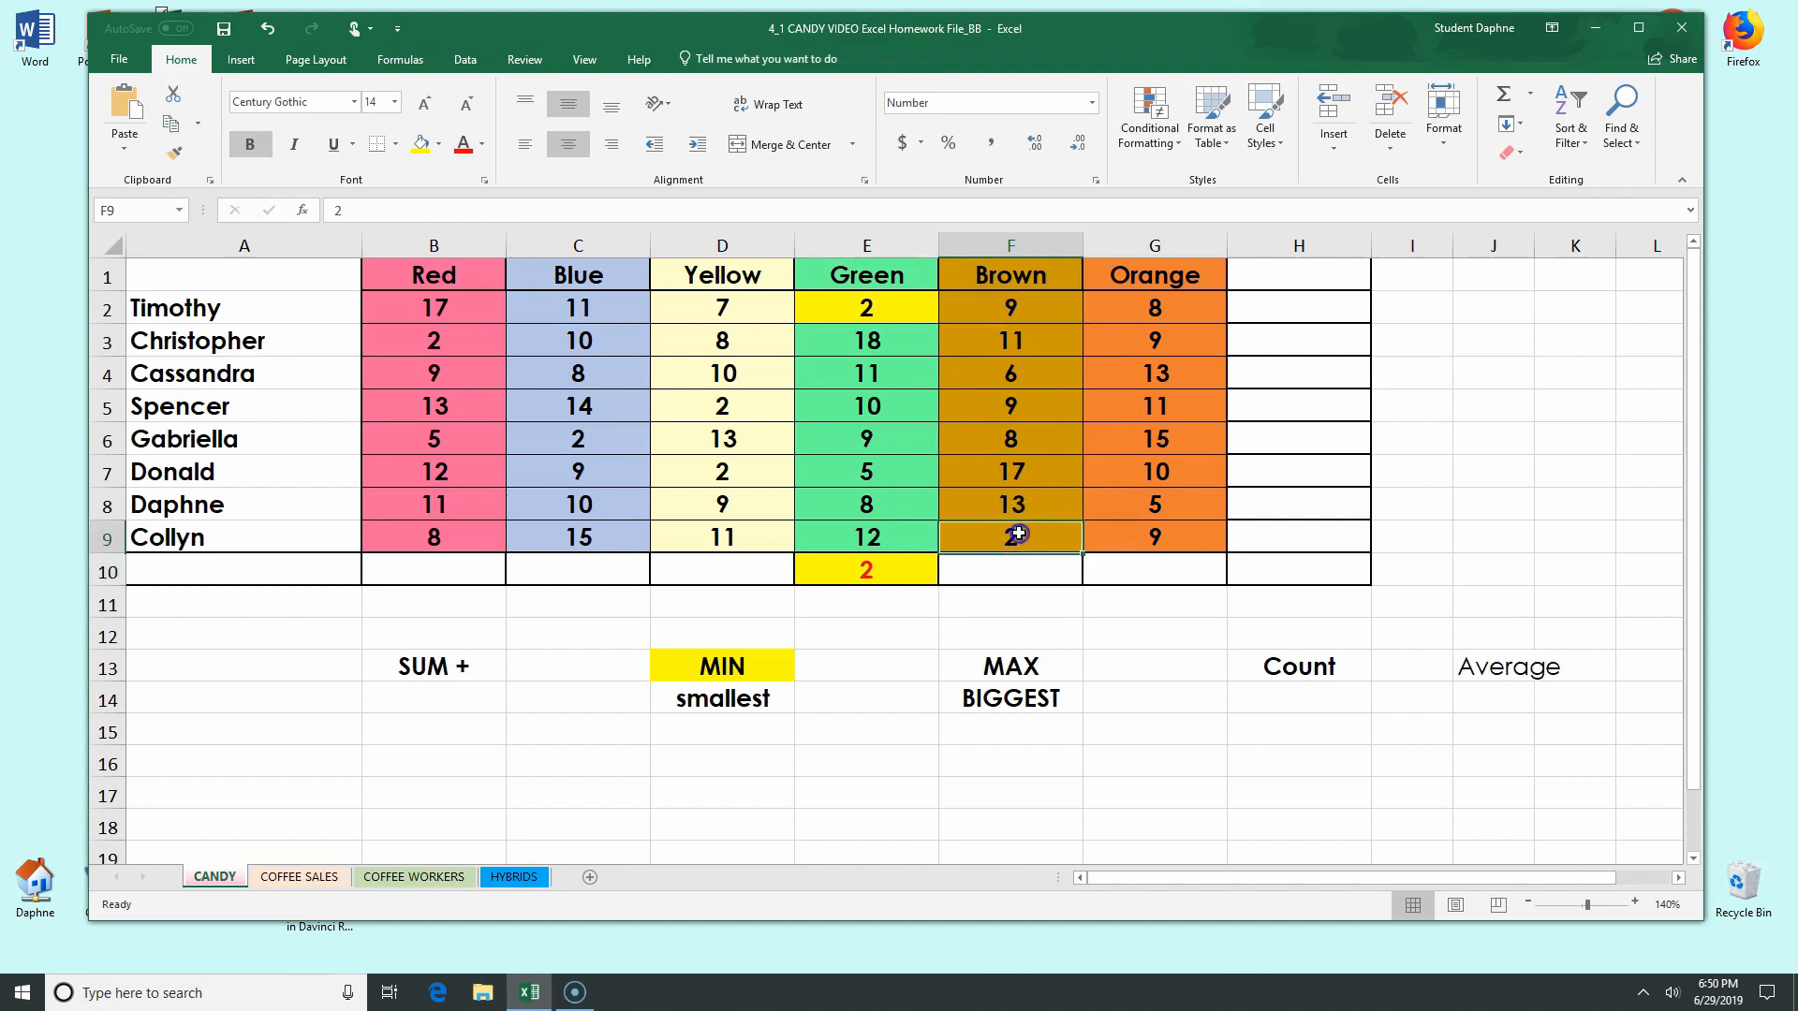
click(415, 145)
Find the smallest Brown value in F10 by starting a formula and looking up MIN through Insert Function.
click(982, 571)
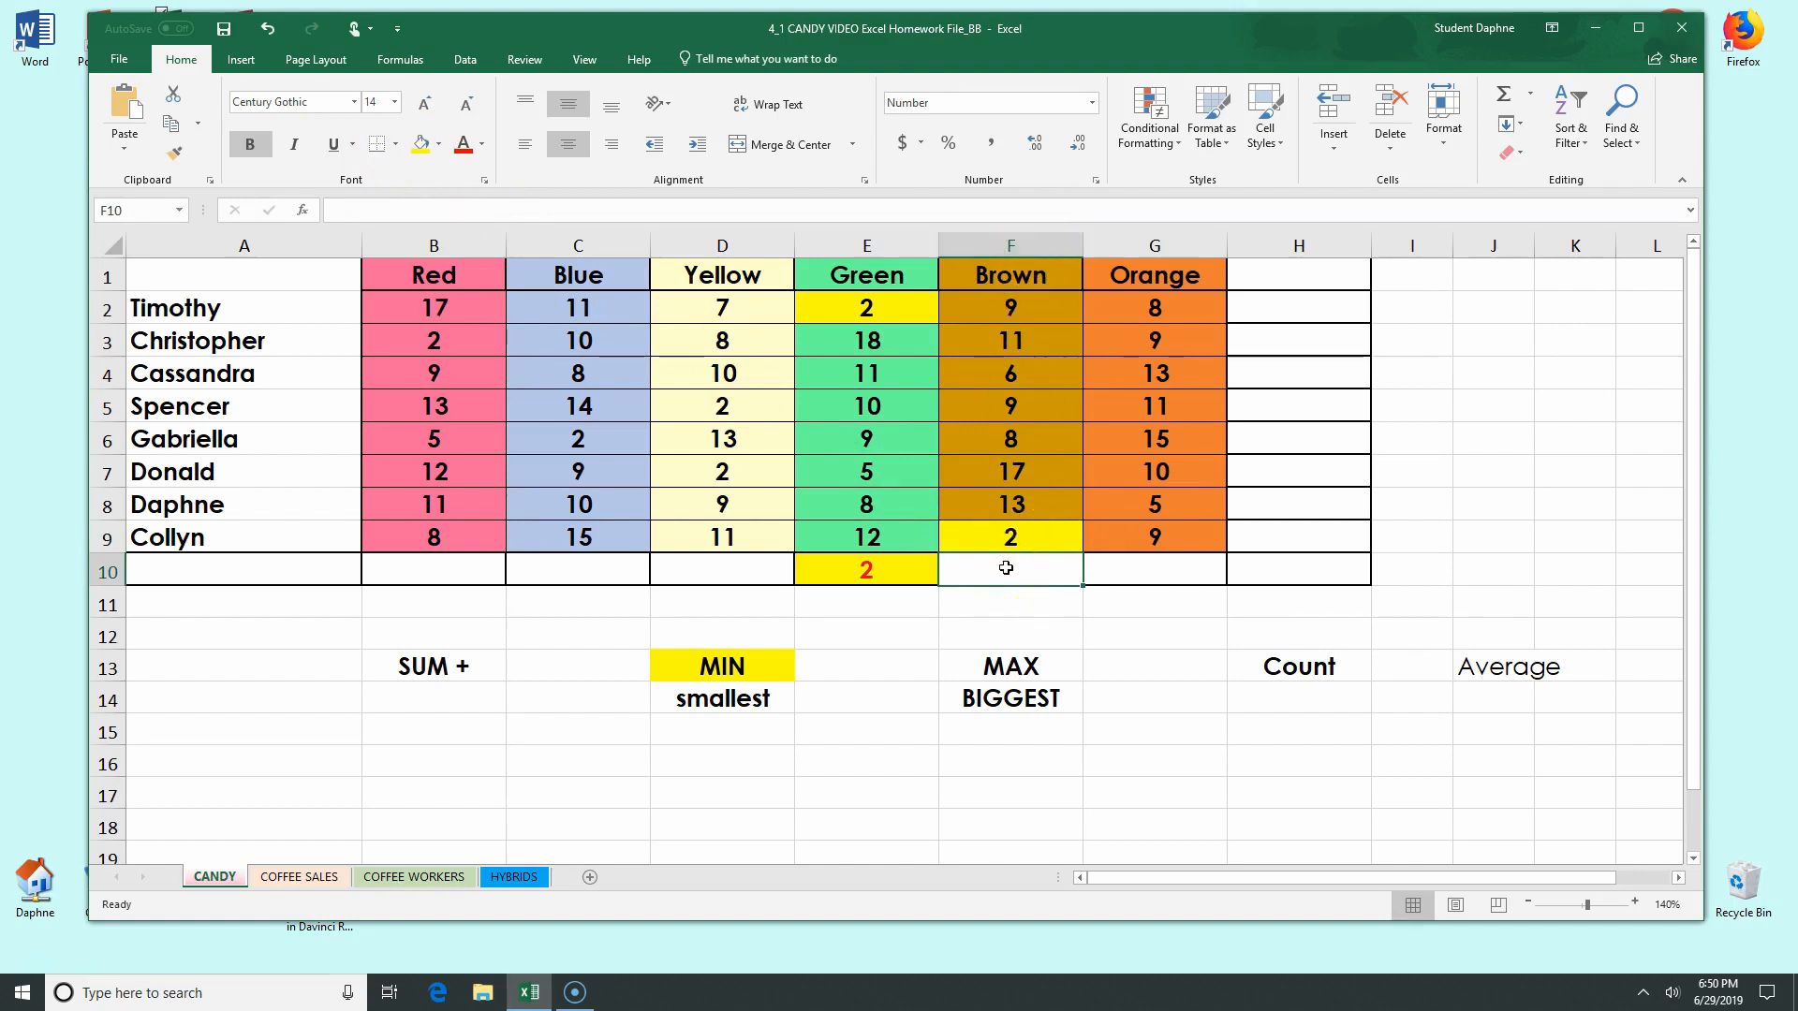
text(=)
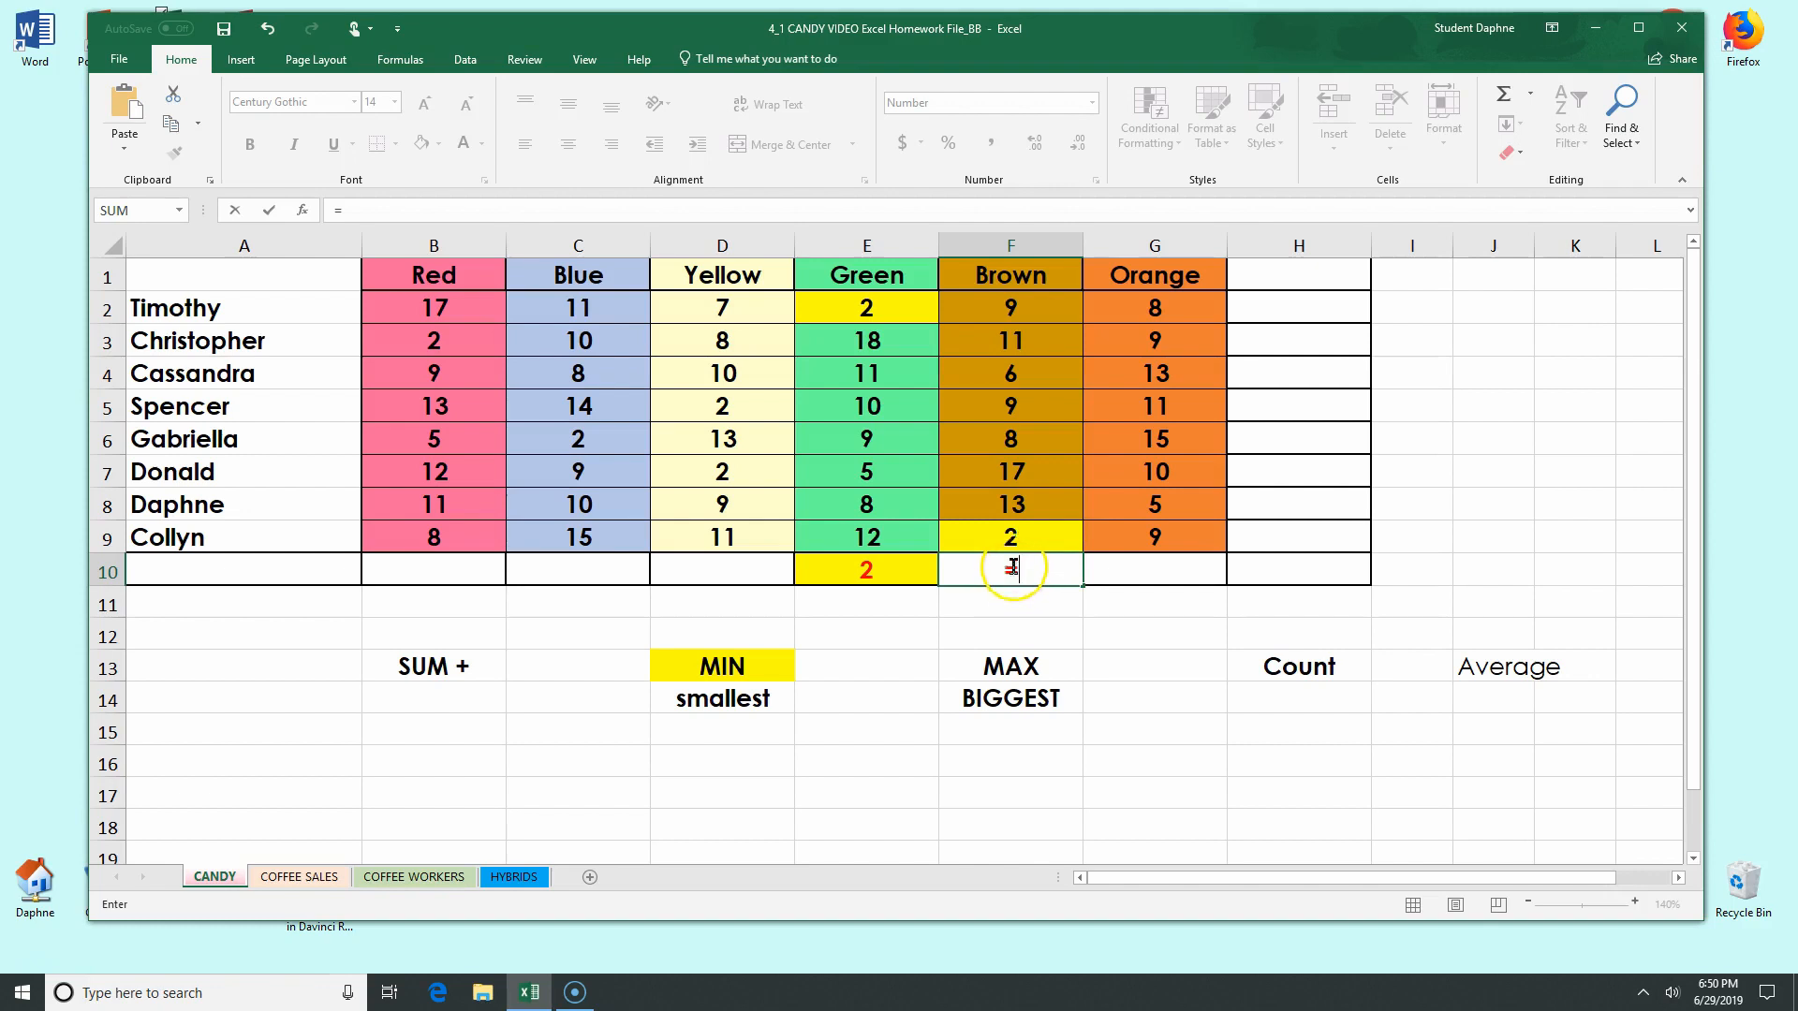
click(301, 209)
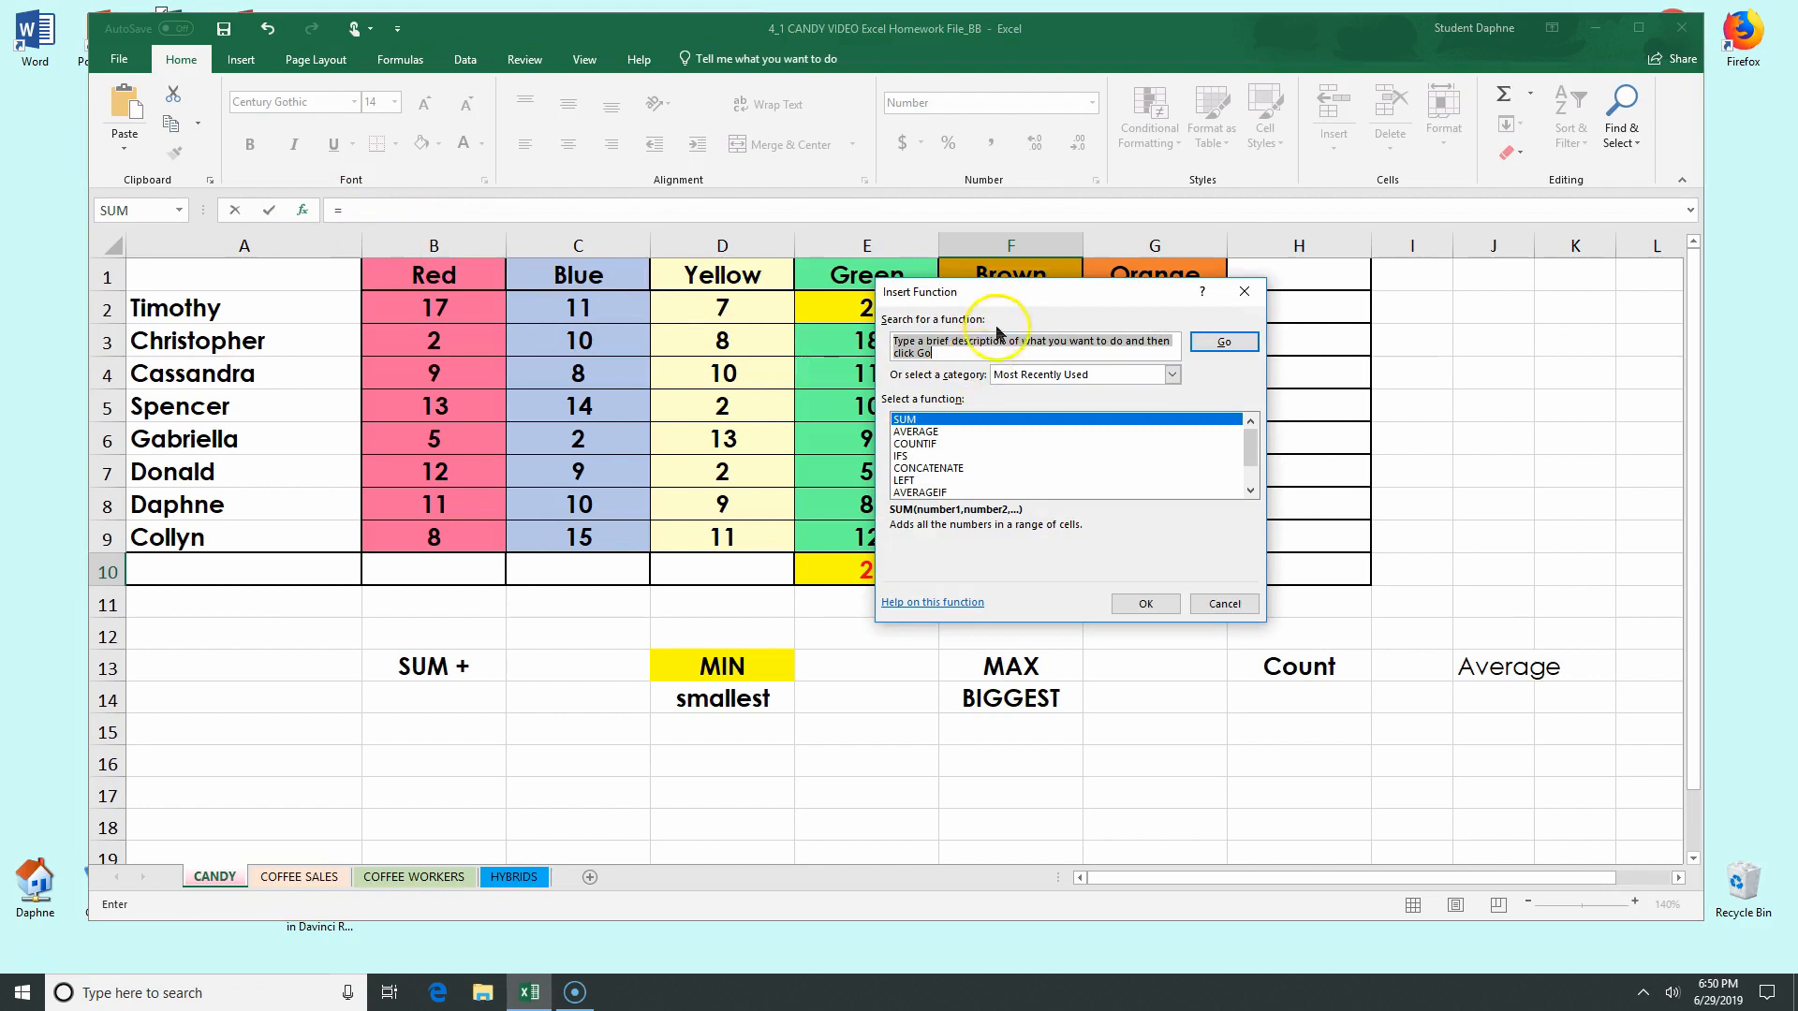
drag(1001, 296, 1207, 282)
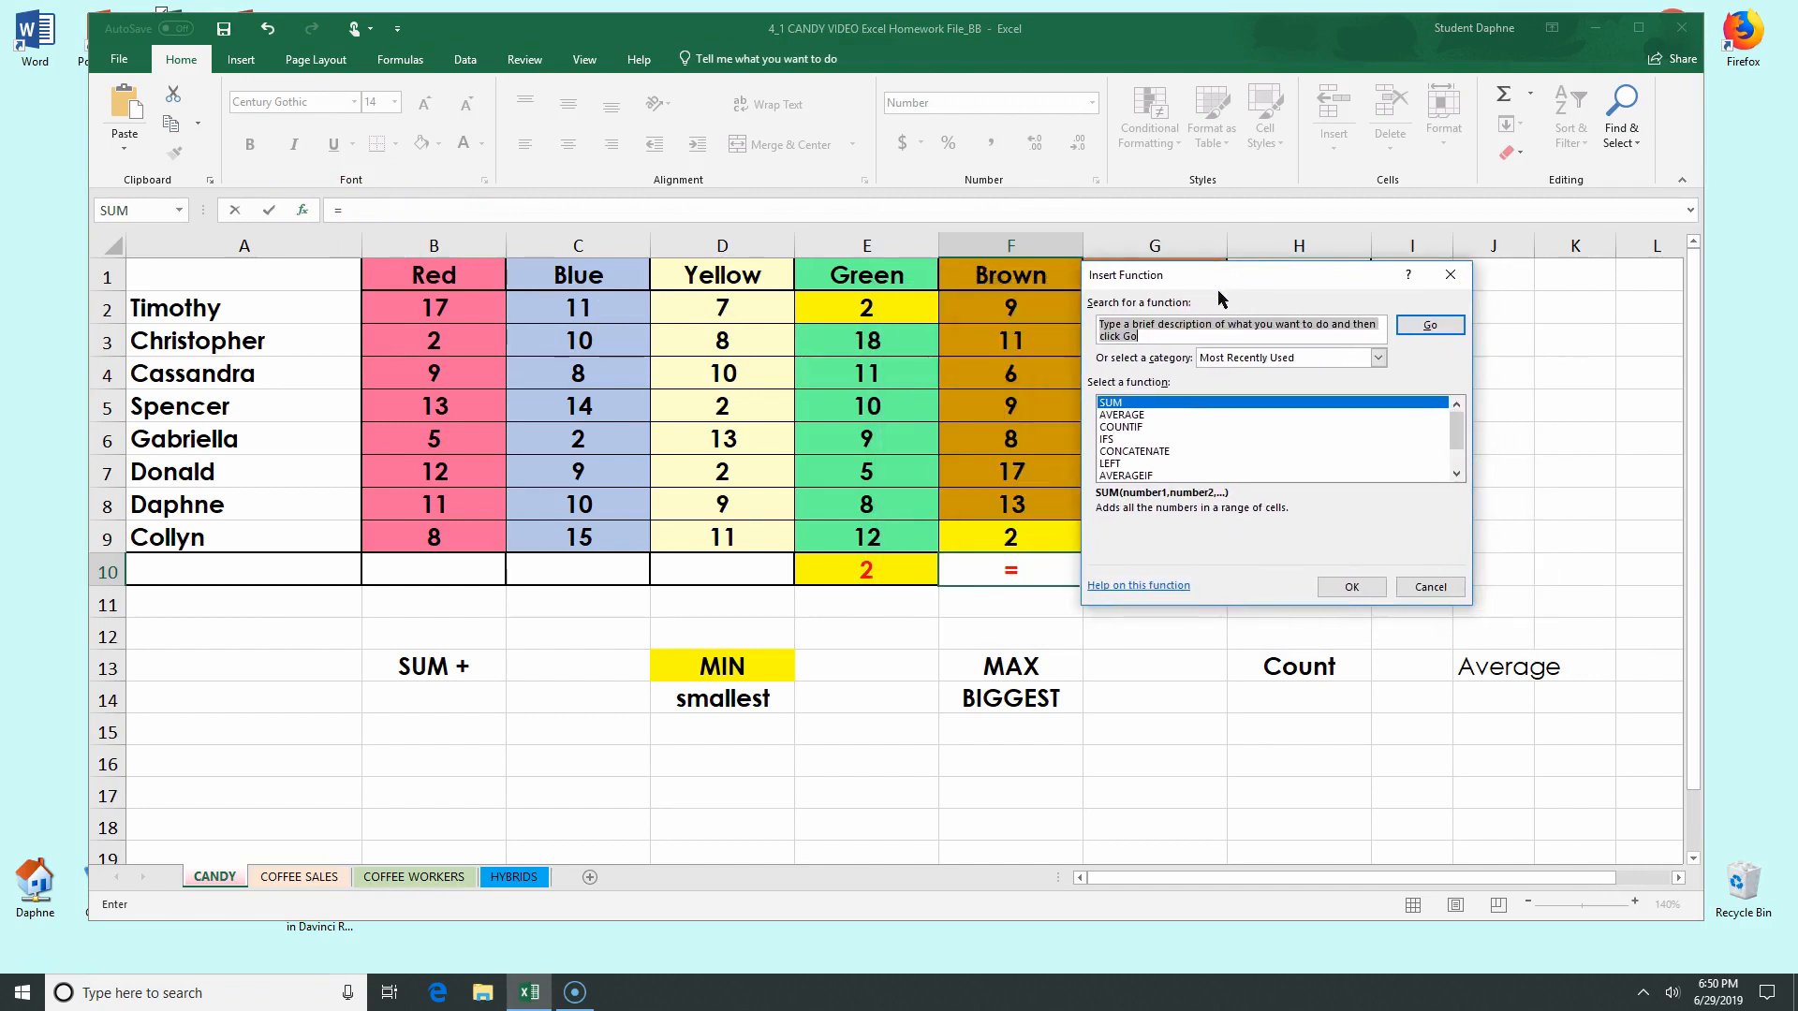
text(M)
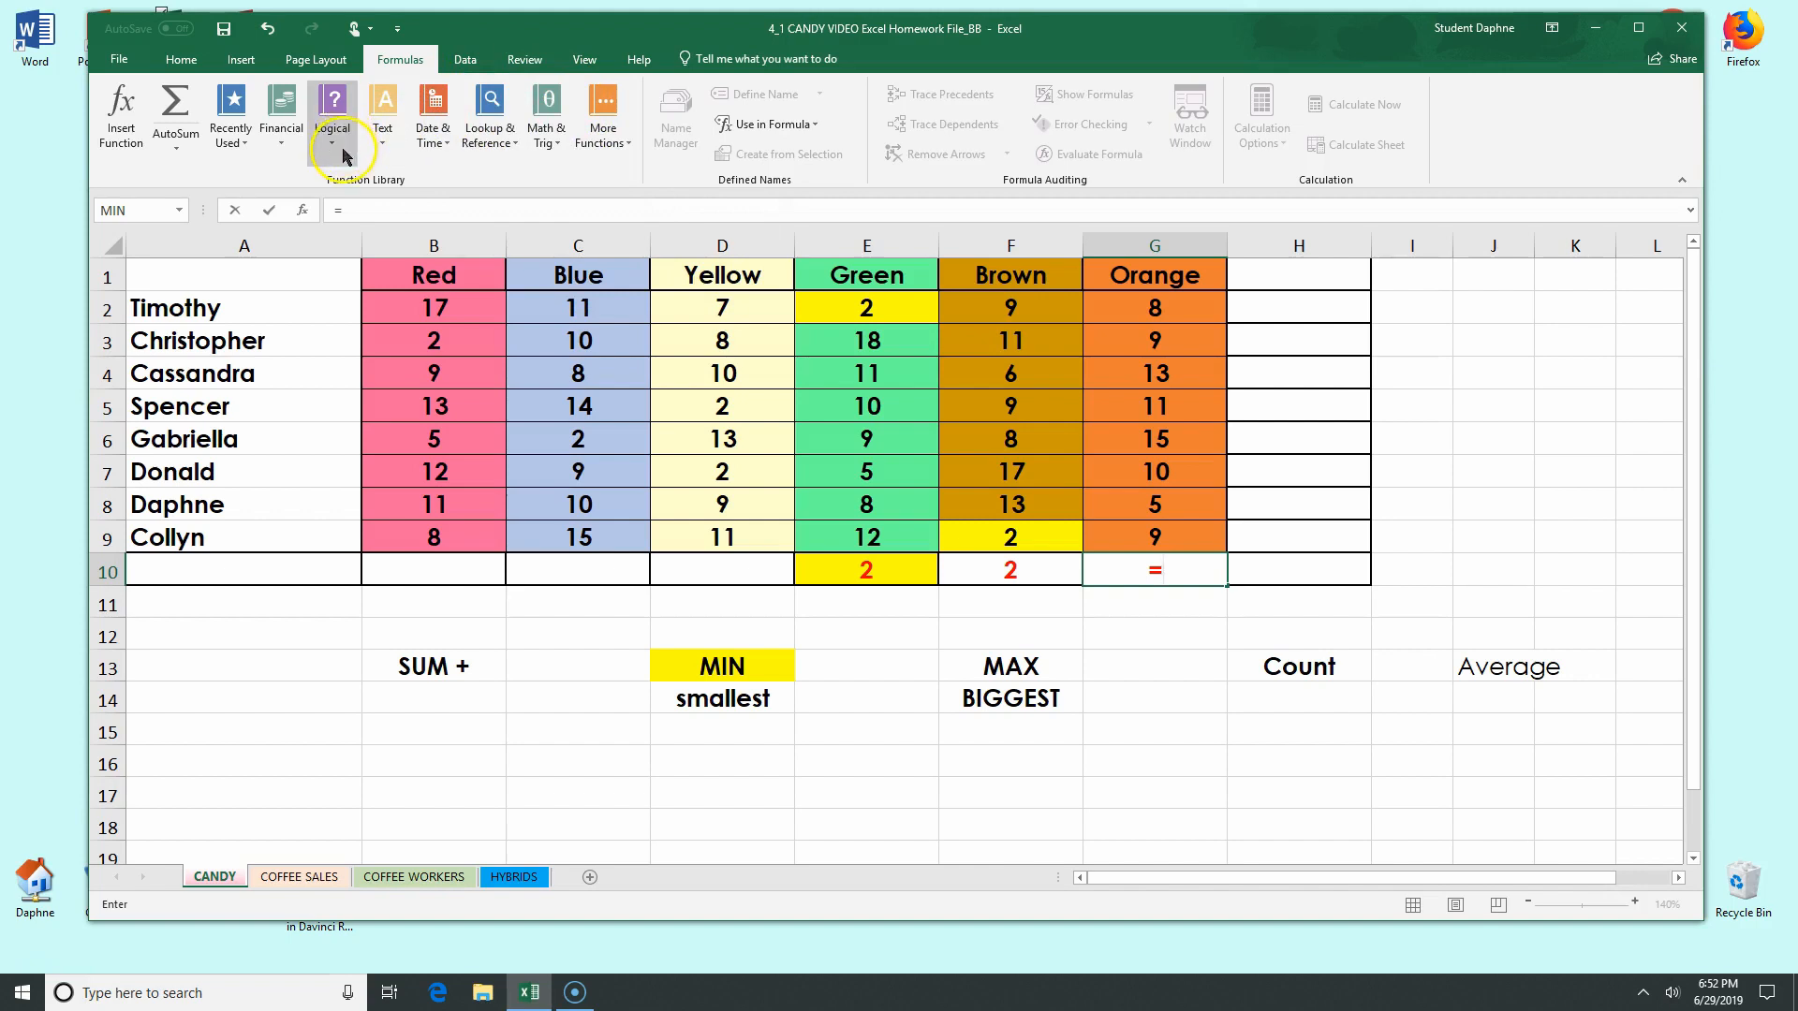
click(176, 149)
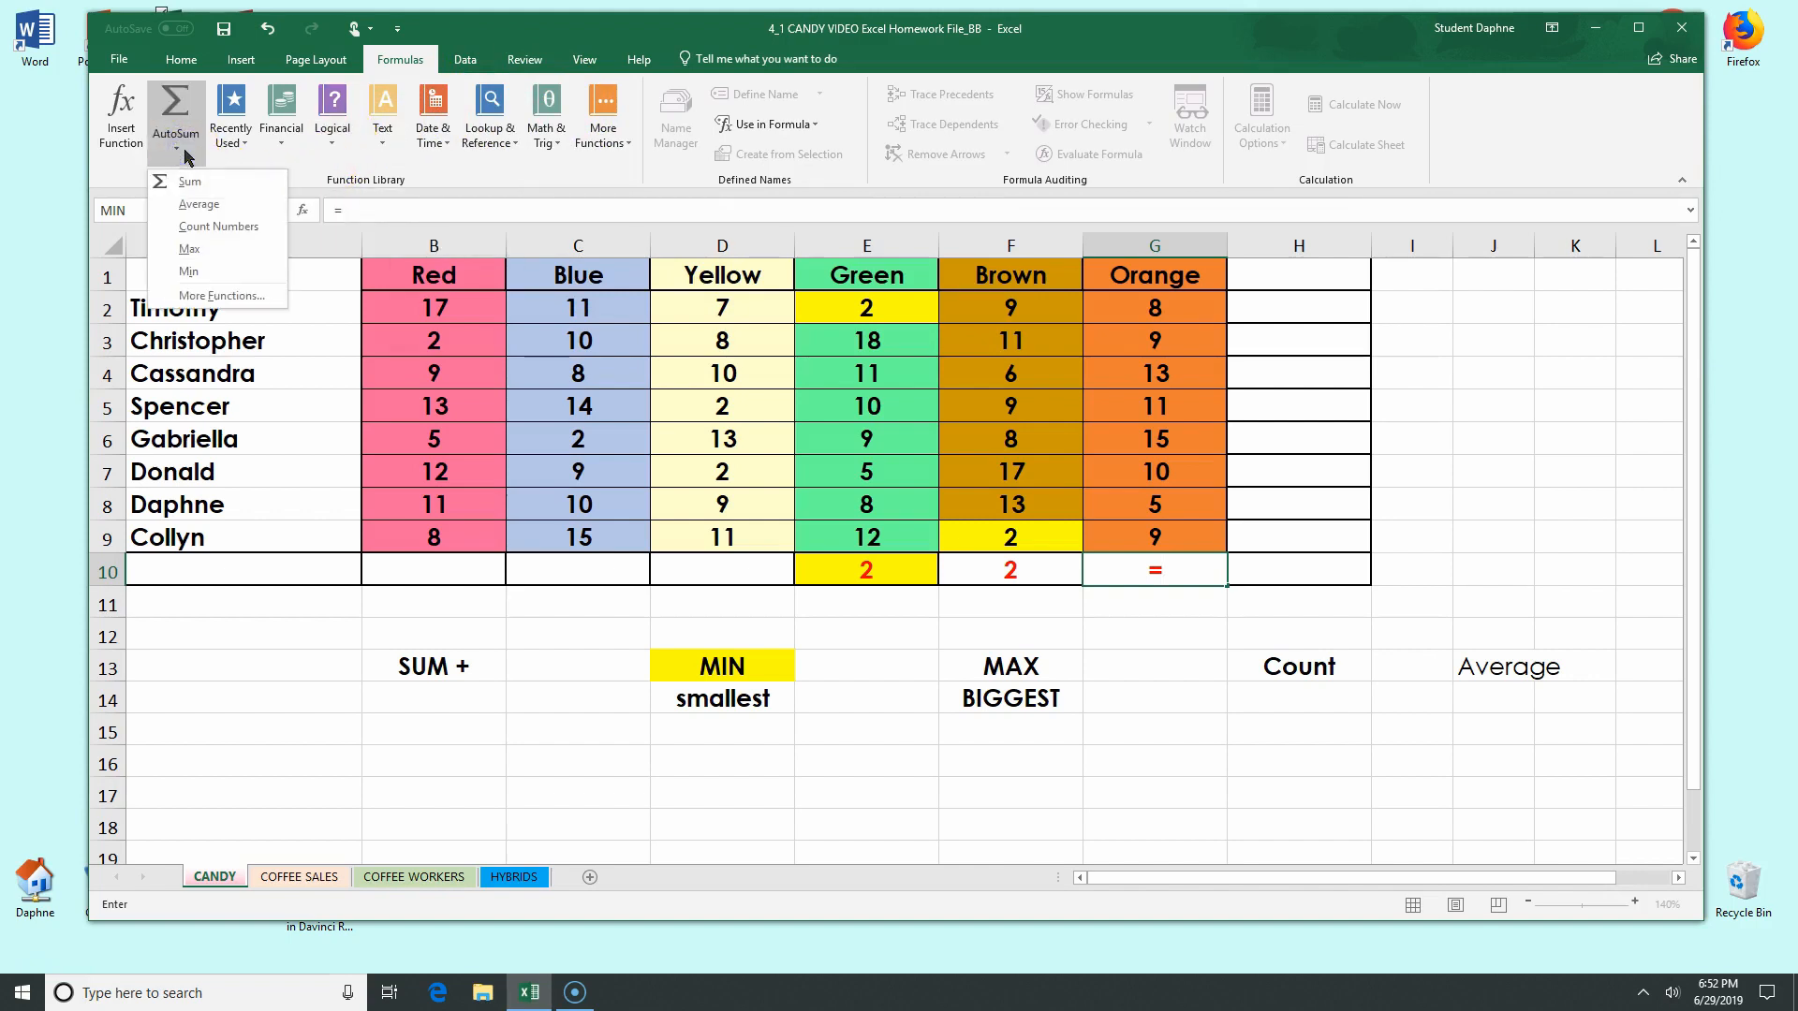
click(190, 271)
click(121, 120)
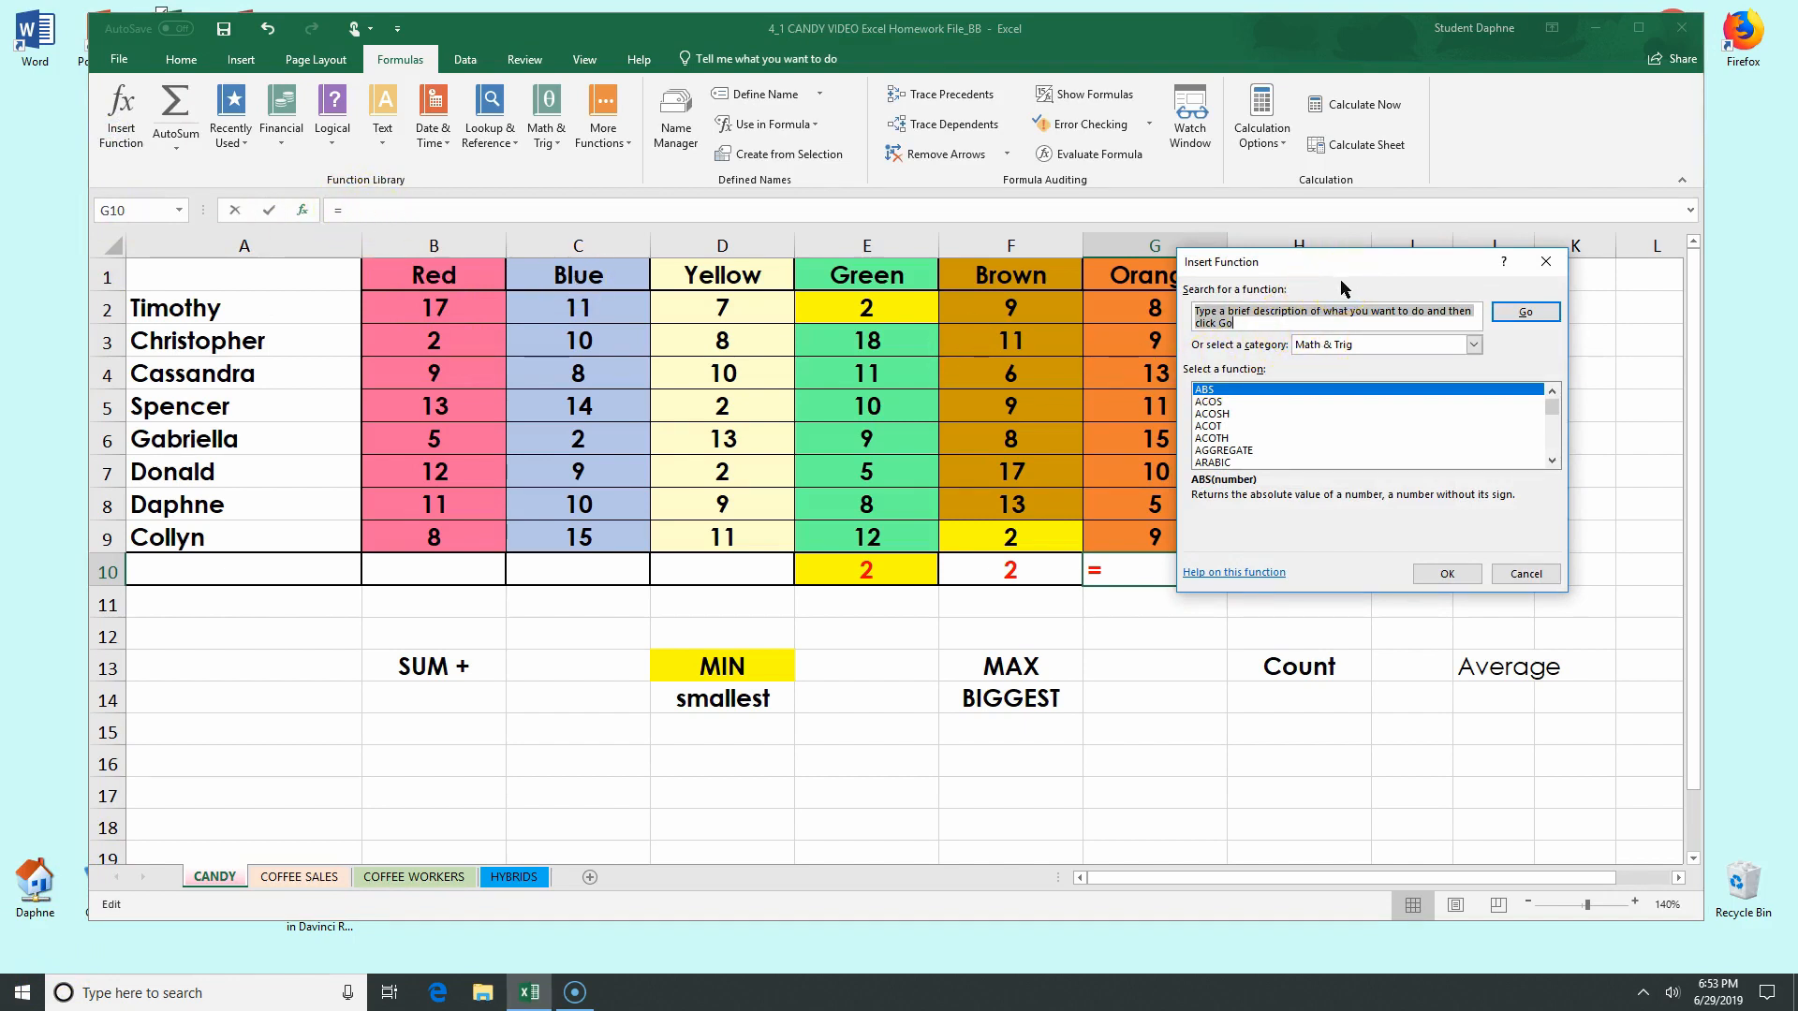
text(MIN)
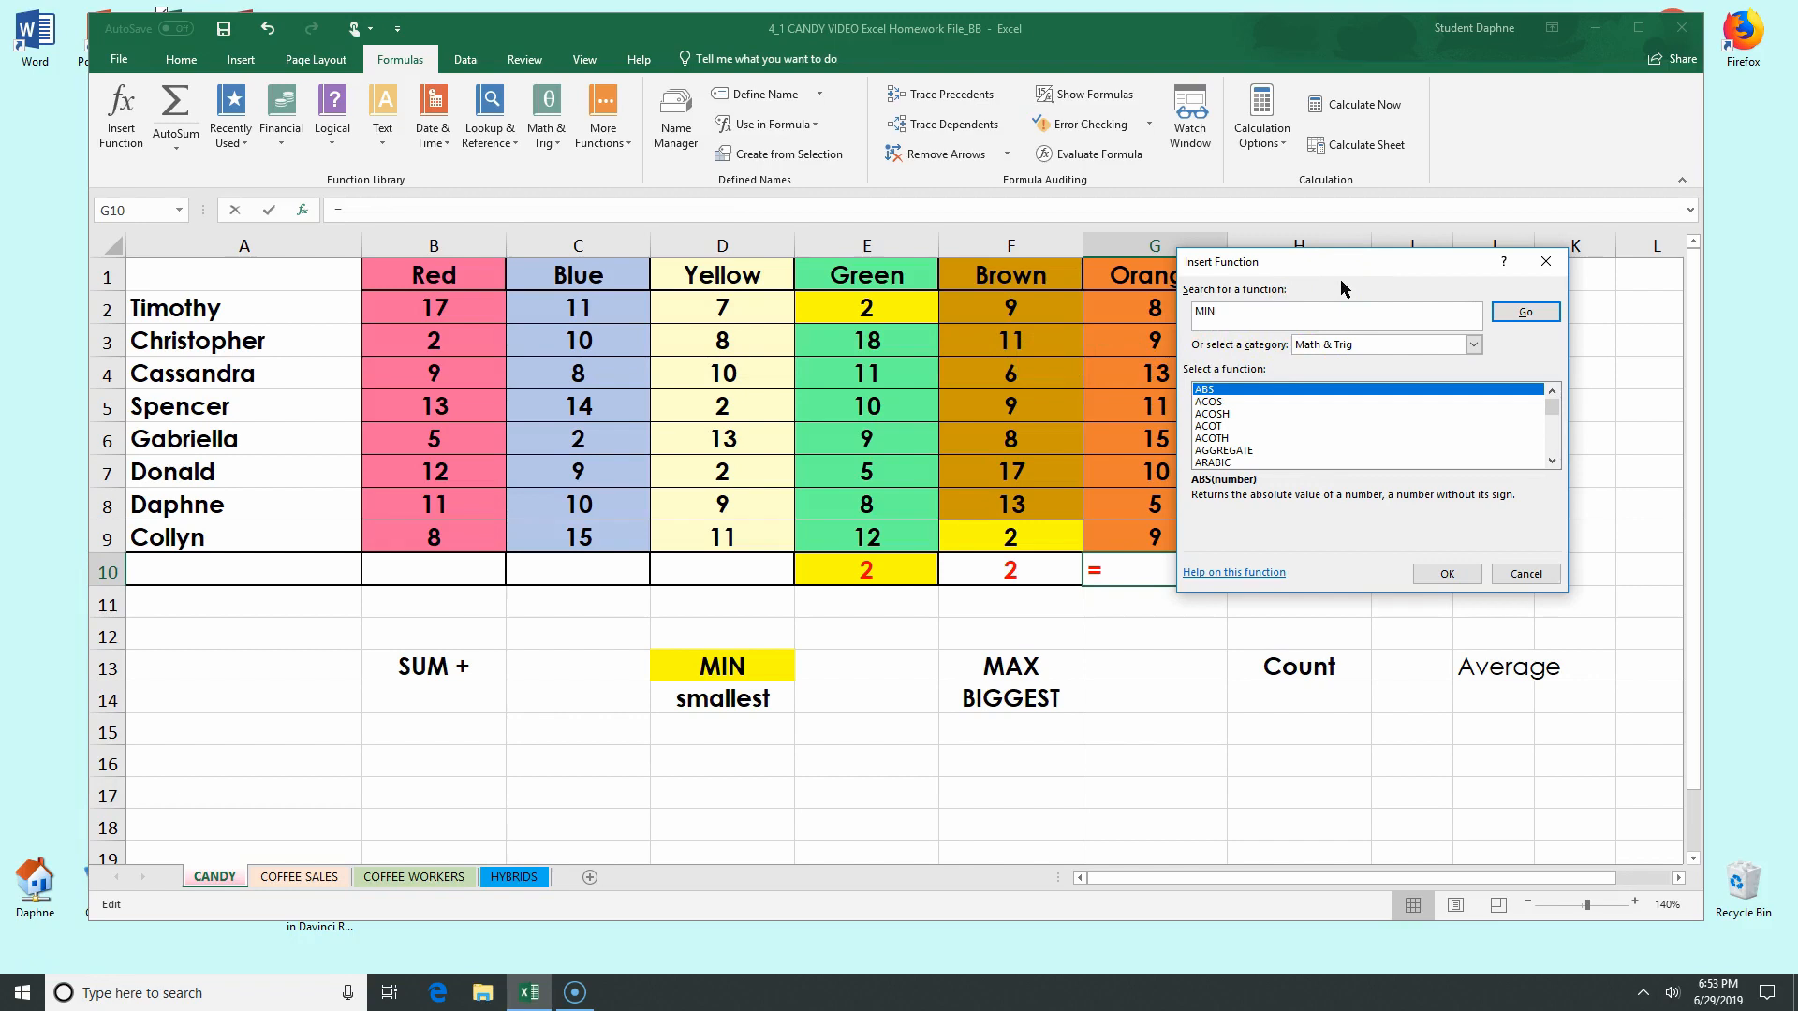
click(1525, 311)
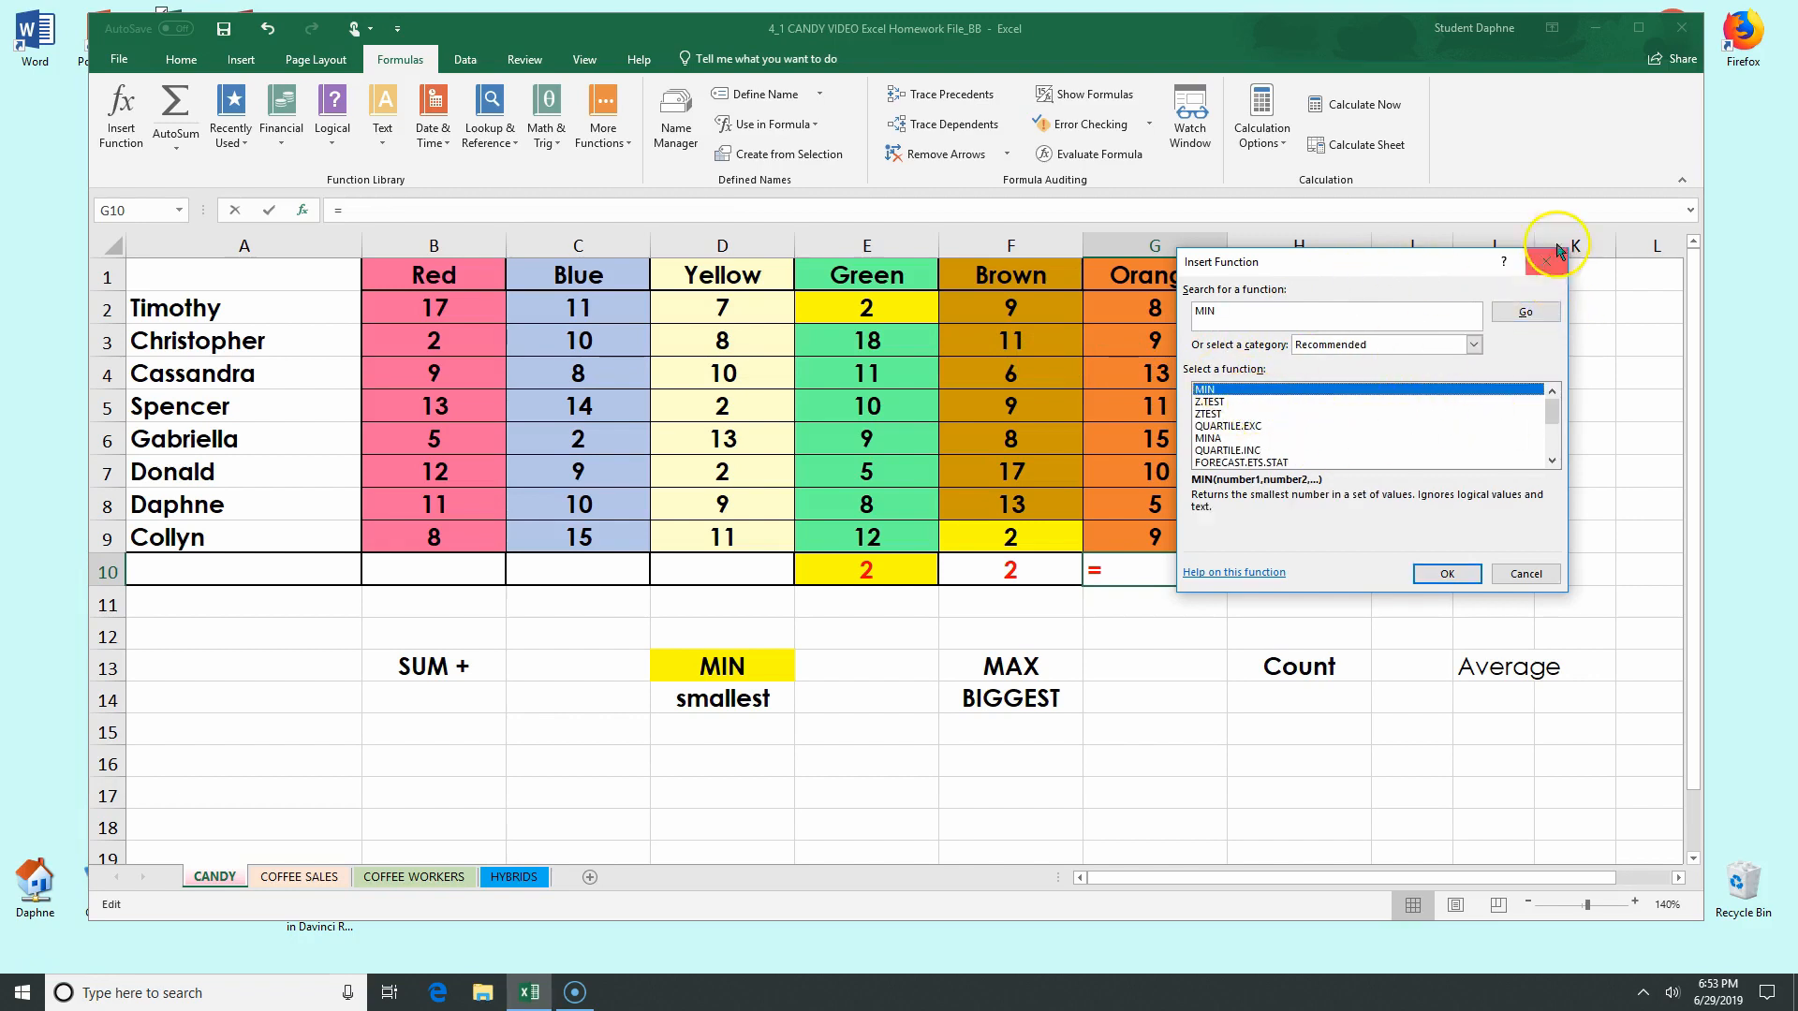
click(1547, 264)
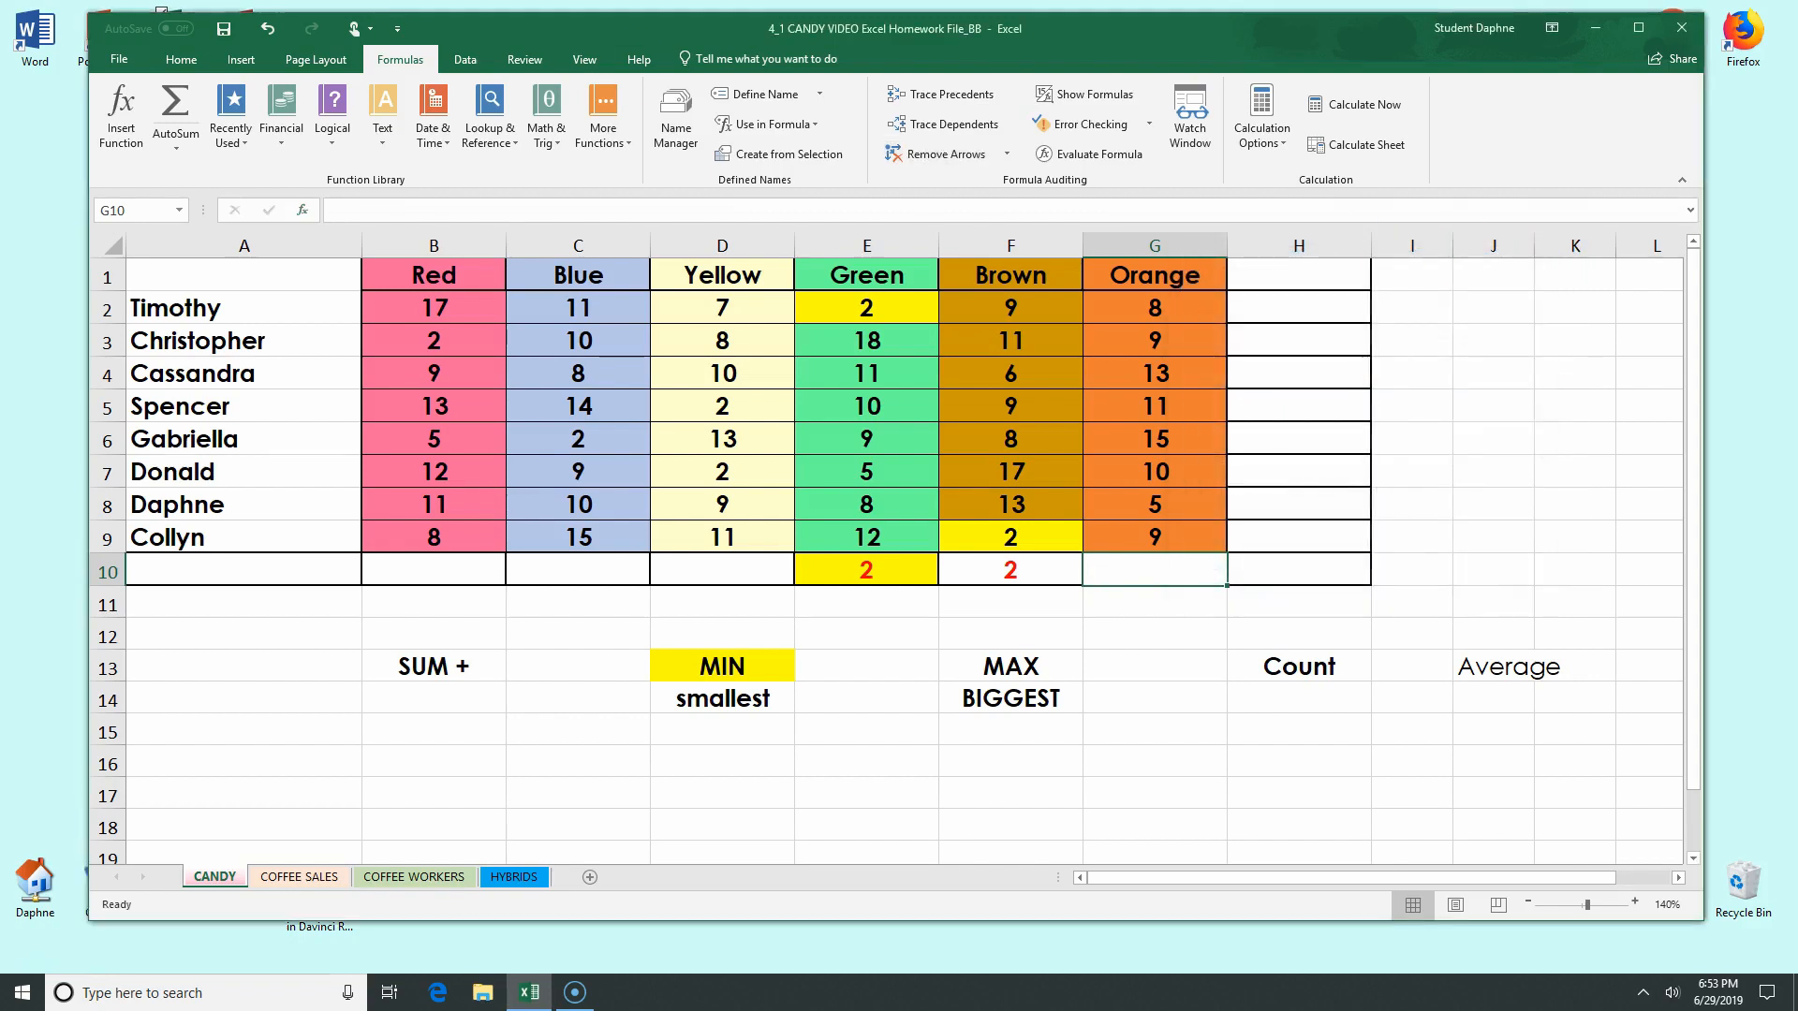
Find the smallest Orange value in G10 with AutoSum's Min function, accepting the range G2:G9.
click(180, 59)
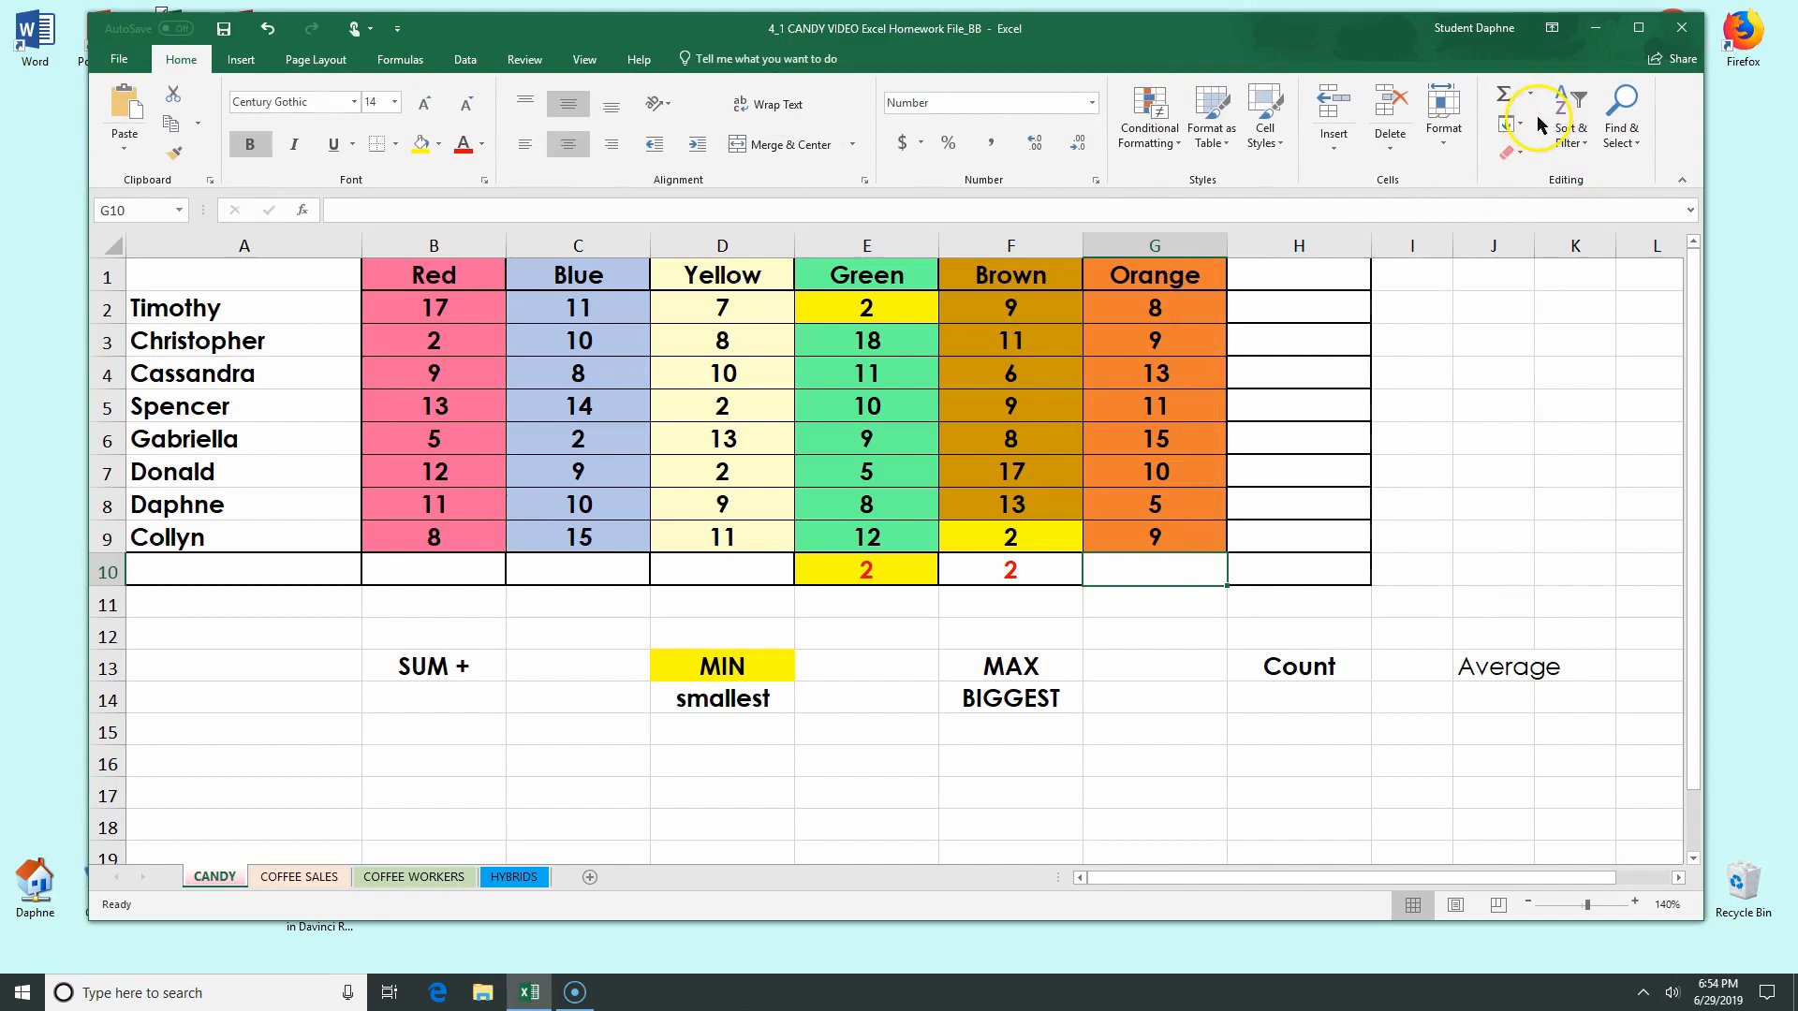
click(400, 59)
click(176, 147)
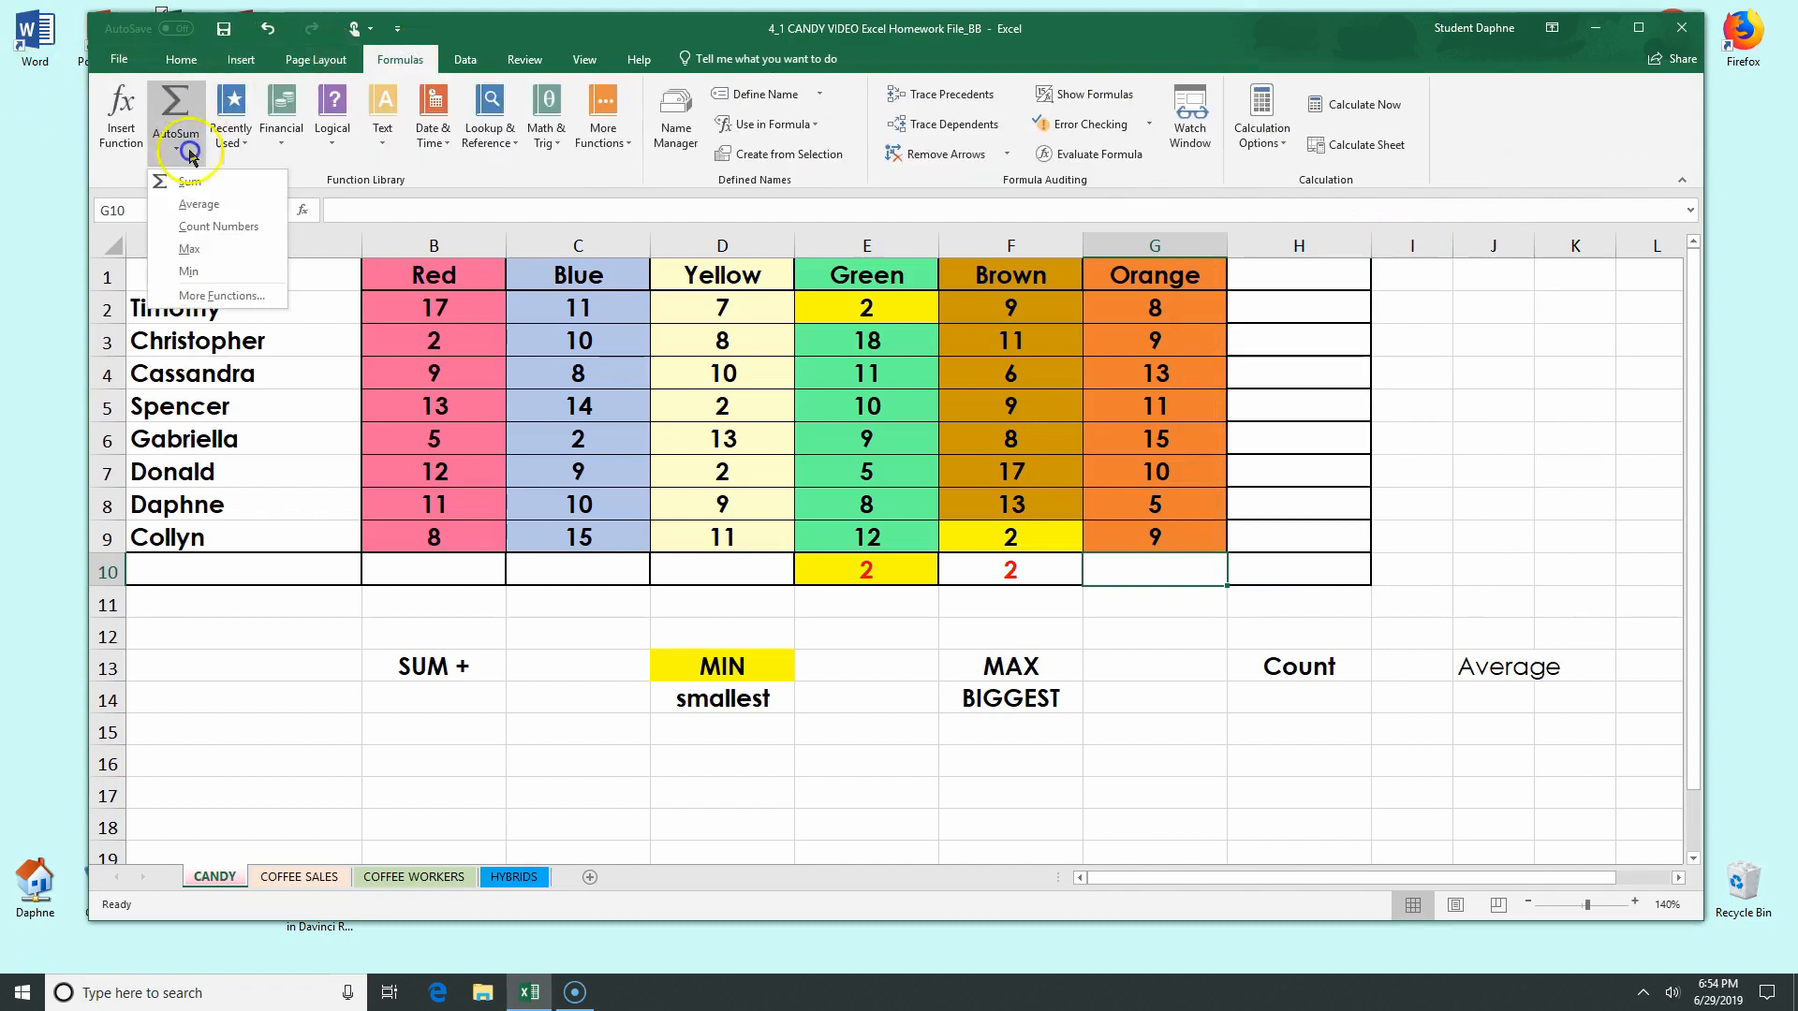
click(199, 271)
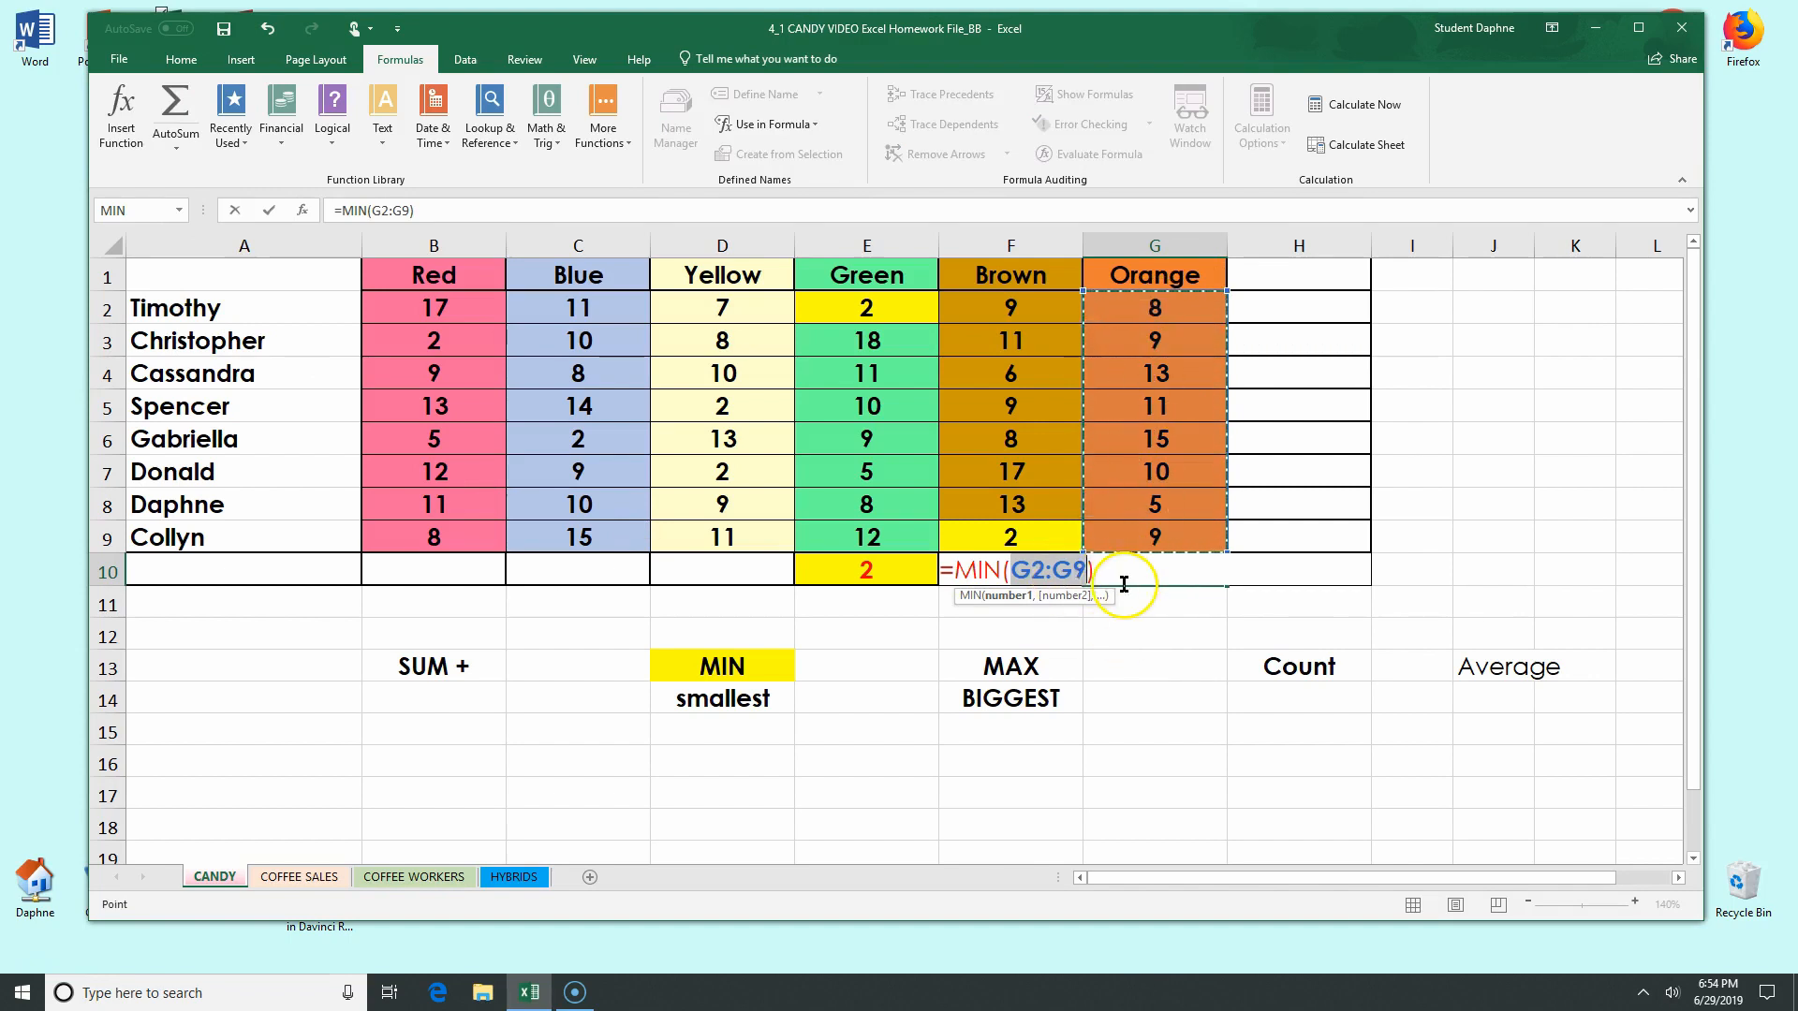
key(Return)
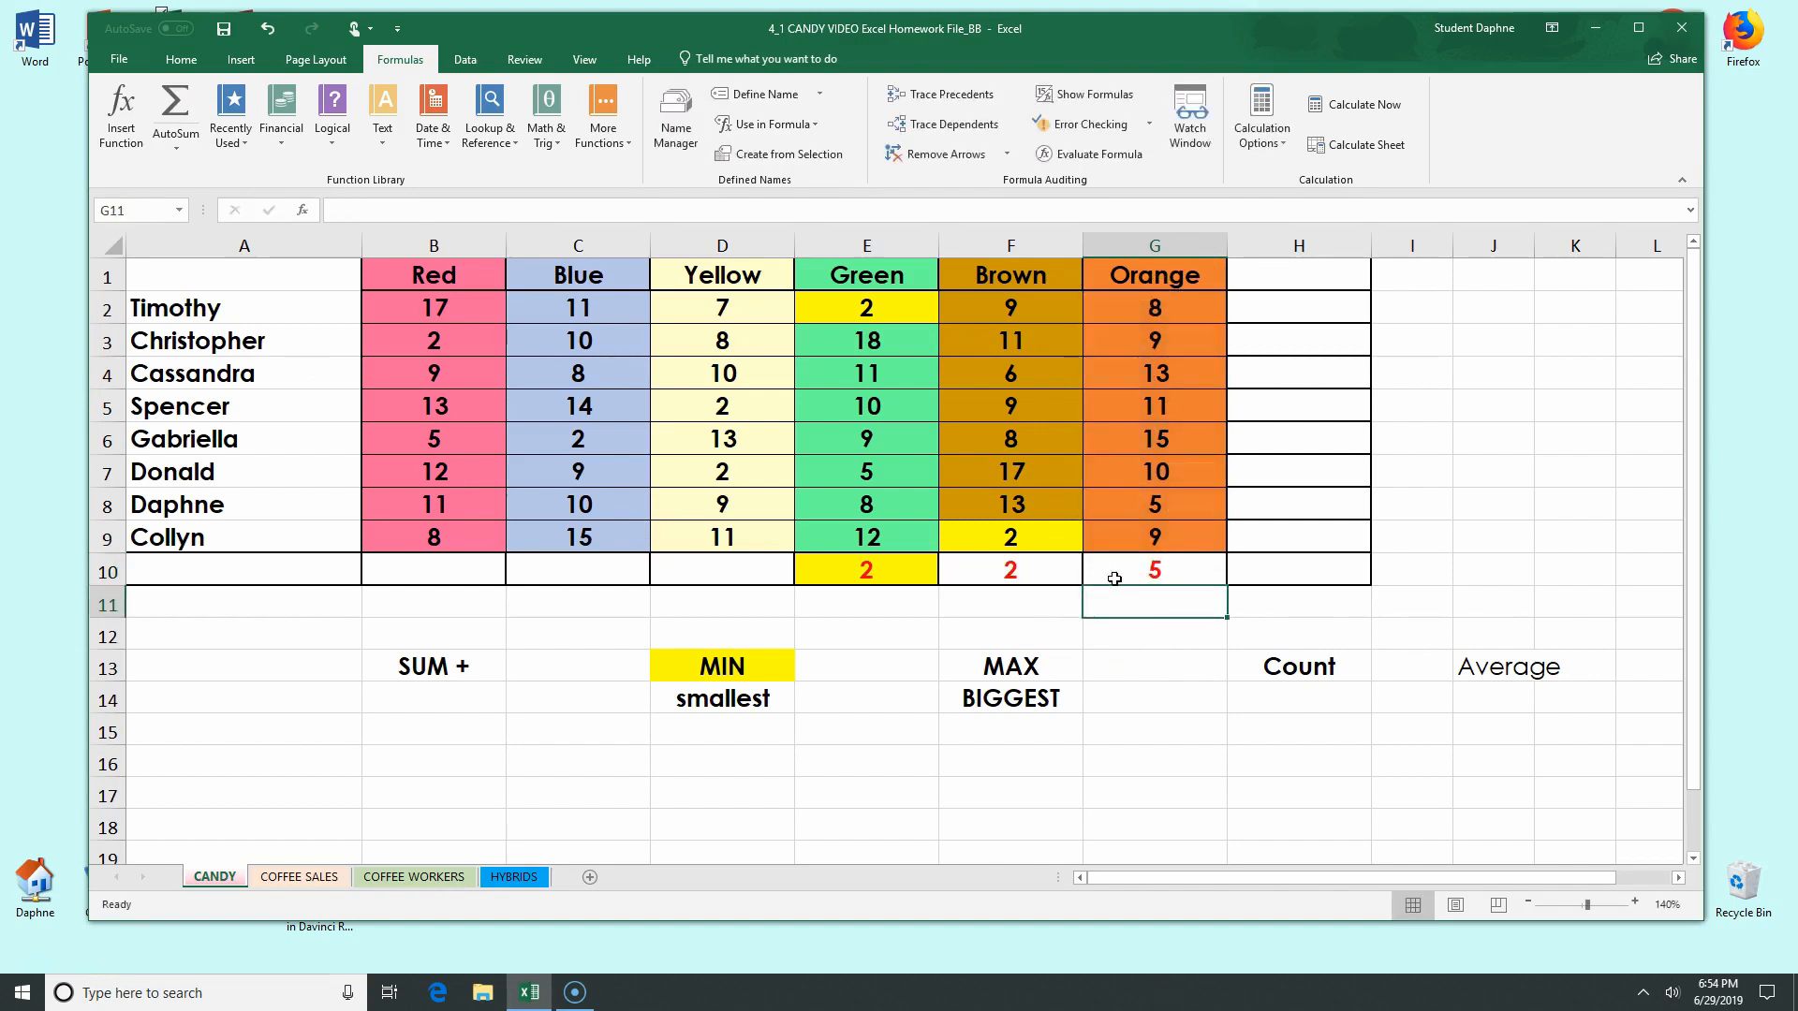